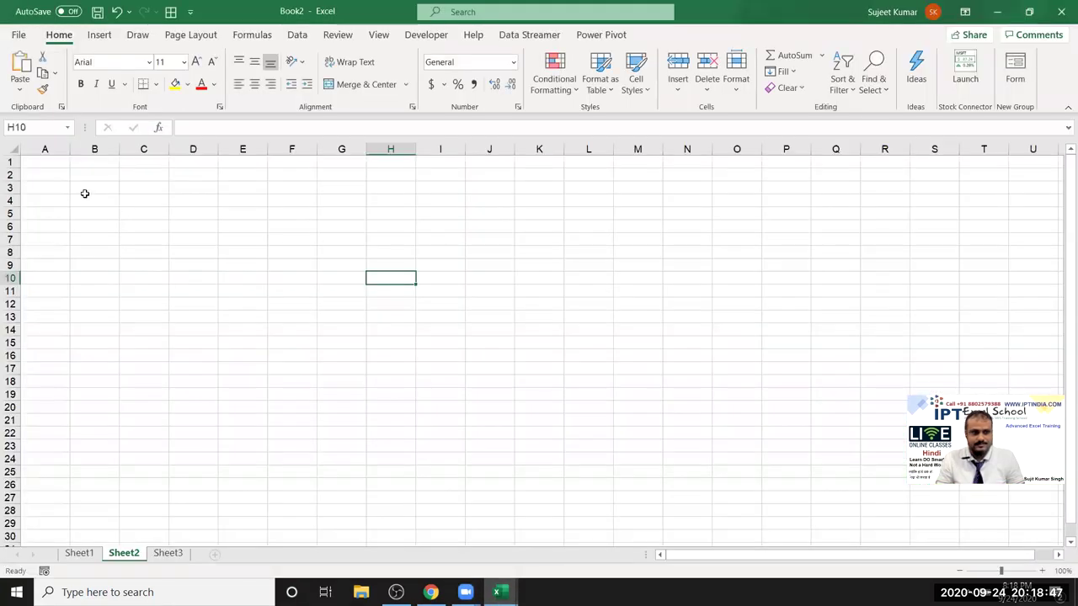
- Enter the header Sales in A1 and =RANDBETWEEN(10,90) in A2
click(48, 160)
text(ASle)
key(BackSpace)
key(BackSpace)
key(BackSpace)
key(BackSpace)
text(Sales)
key(Return)
text(=ra)
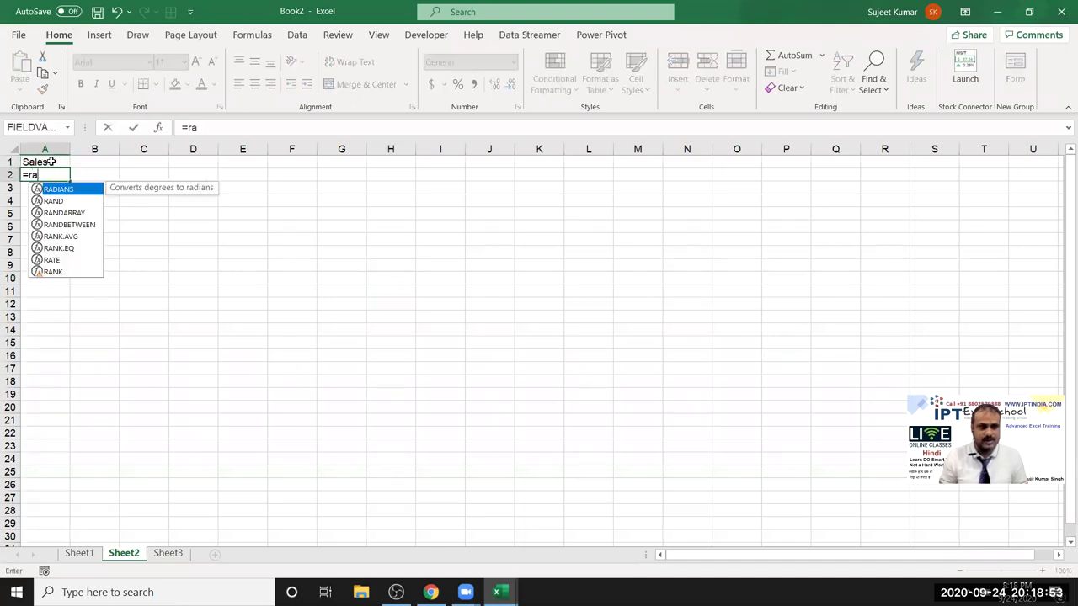
key(Down)
key(Tab)
text(10,90)
click(73, 223)
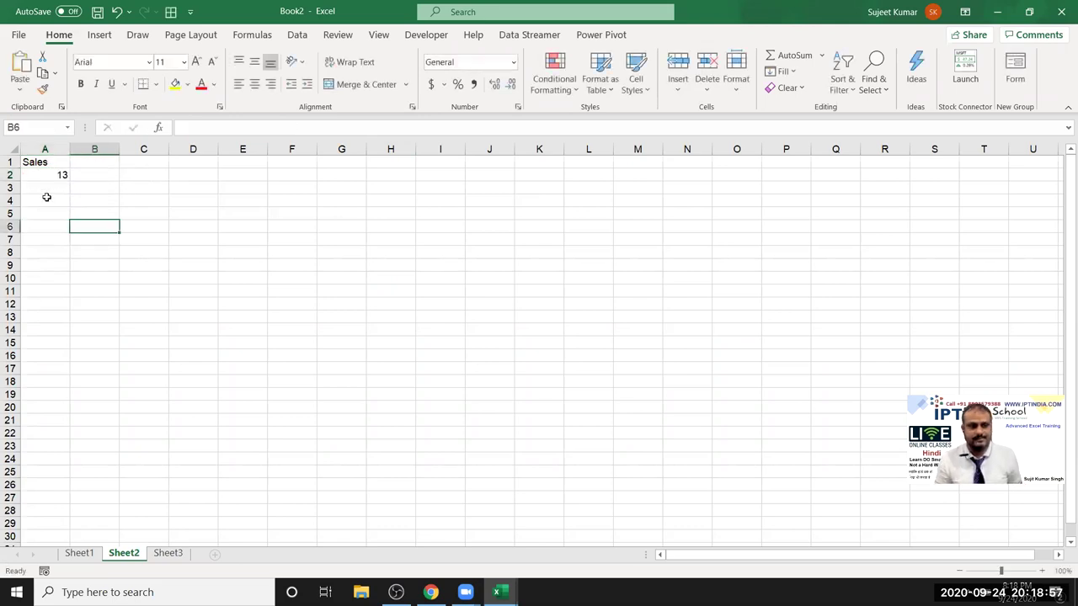
- Fill the formula down to A22 and paste A2:A22 back as fixed values
drag(43, 176, 45, 432)
key(ctrl+d)
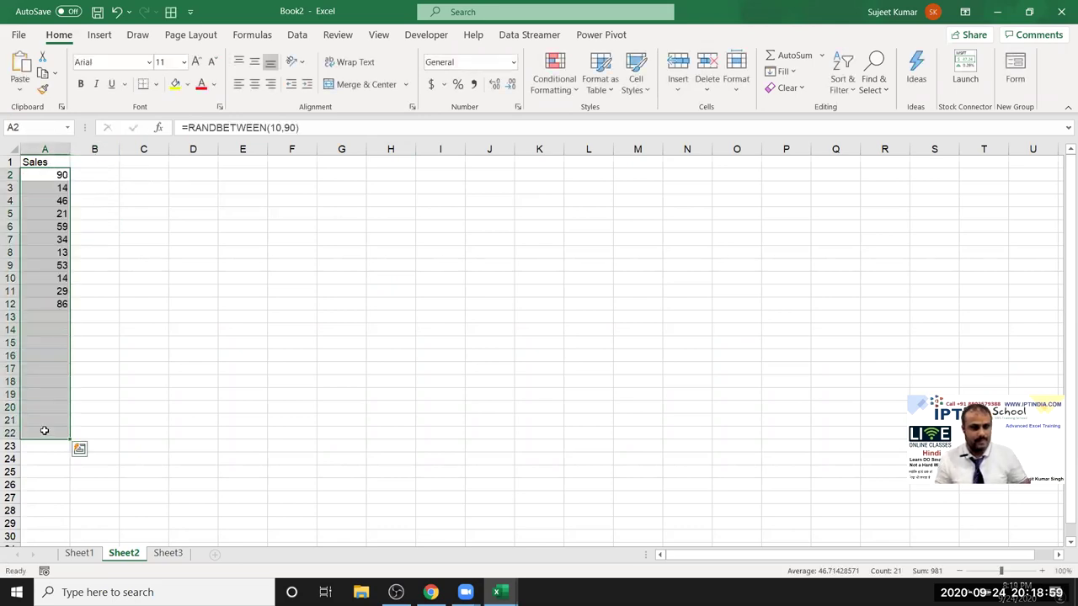
key(ctrl+c)
click(19, 90)
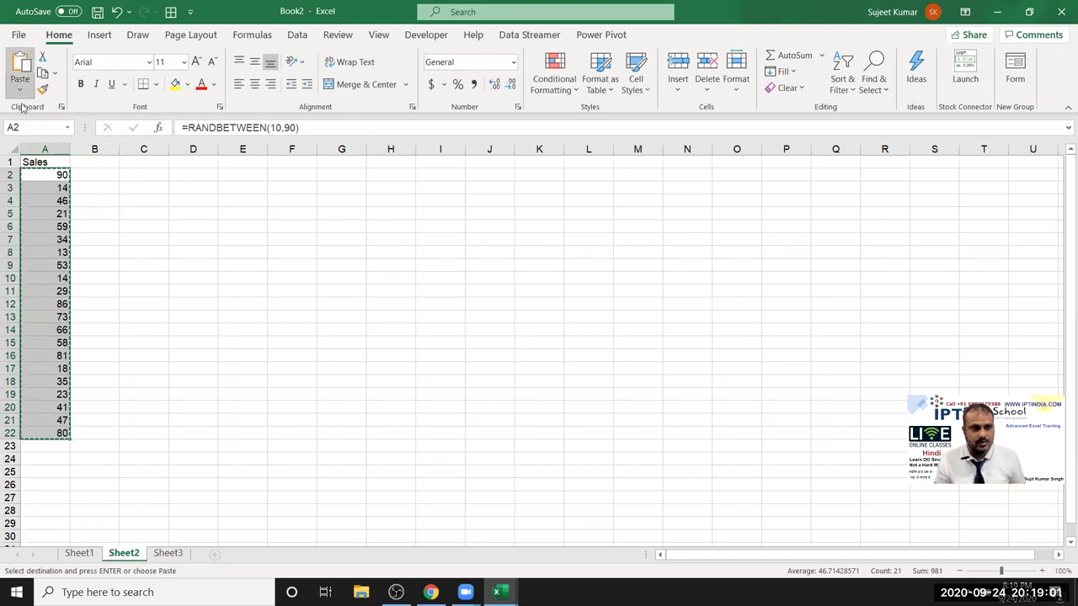
click(18, 196)
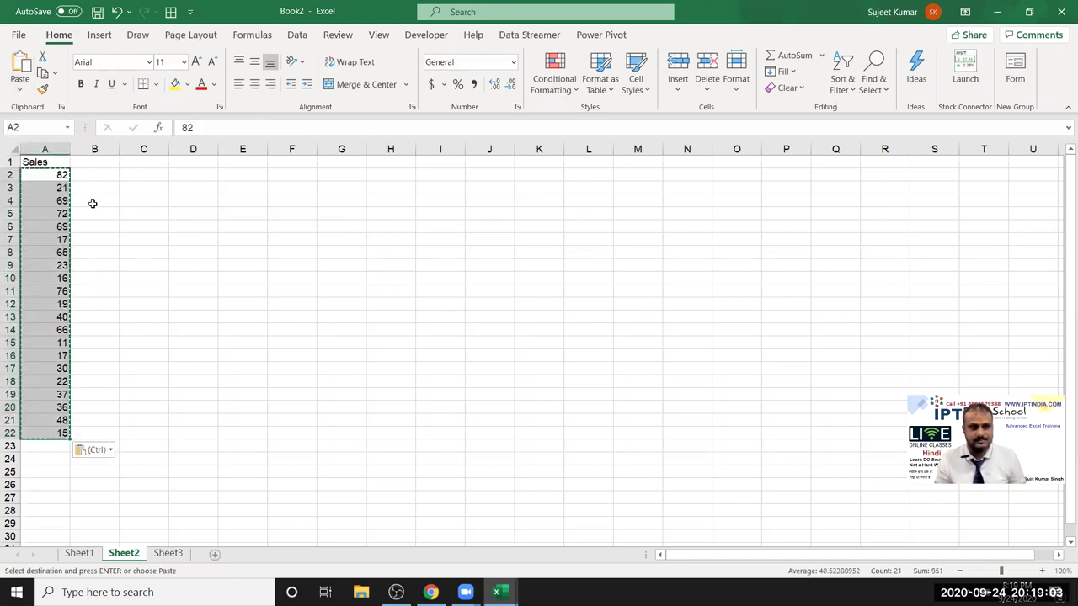
click(61, 201)
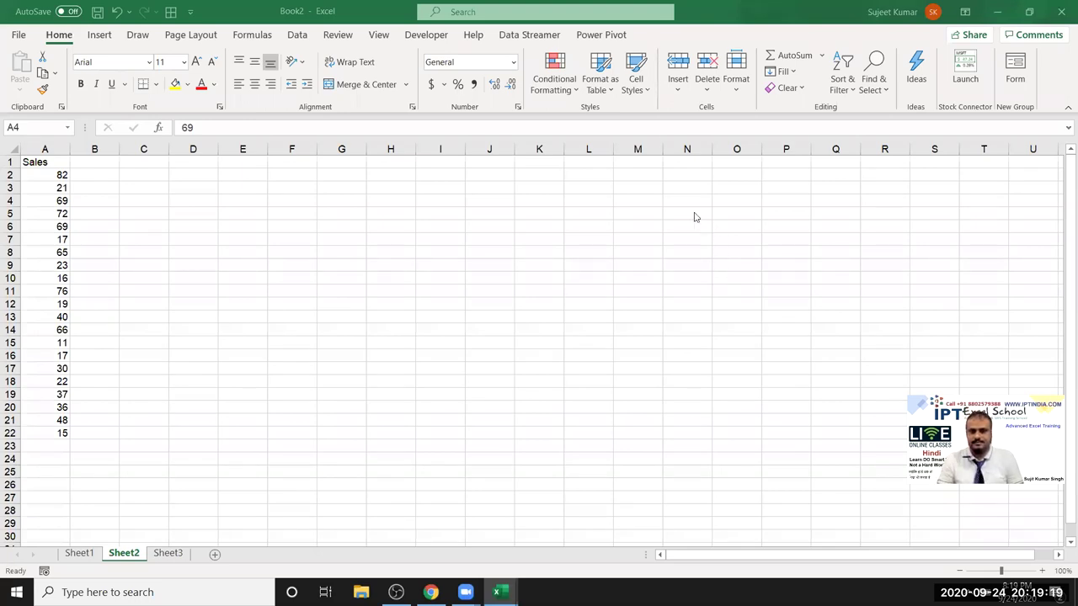
- Enter the criterion >50 in C2 and the amount 500 in D2
click(104, 189)
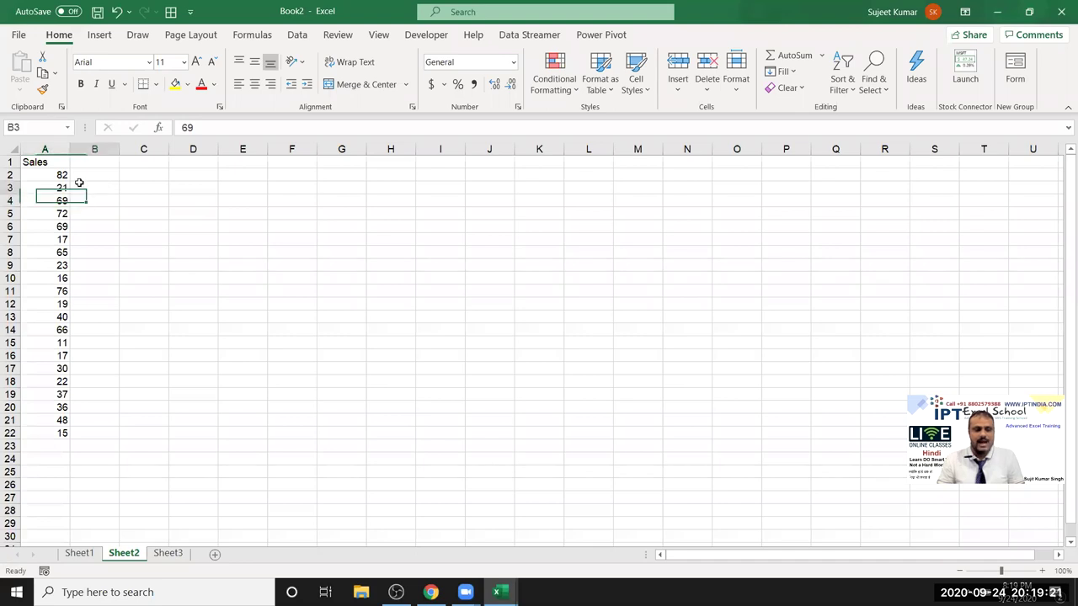
click(56, 174)
click(137, 187)
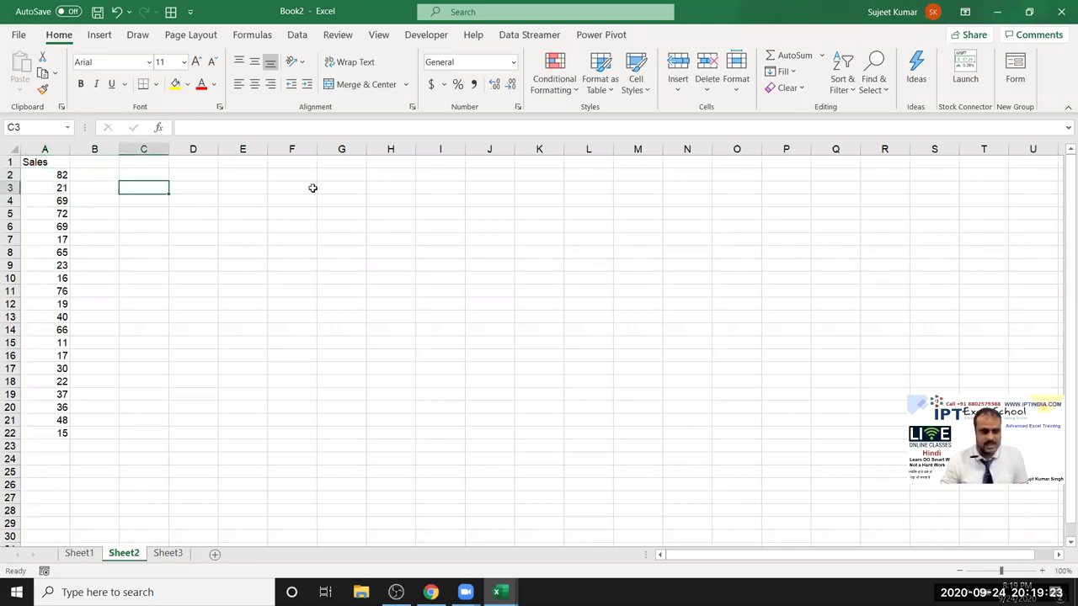
key(Up)
text(>50)
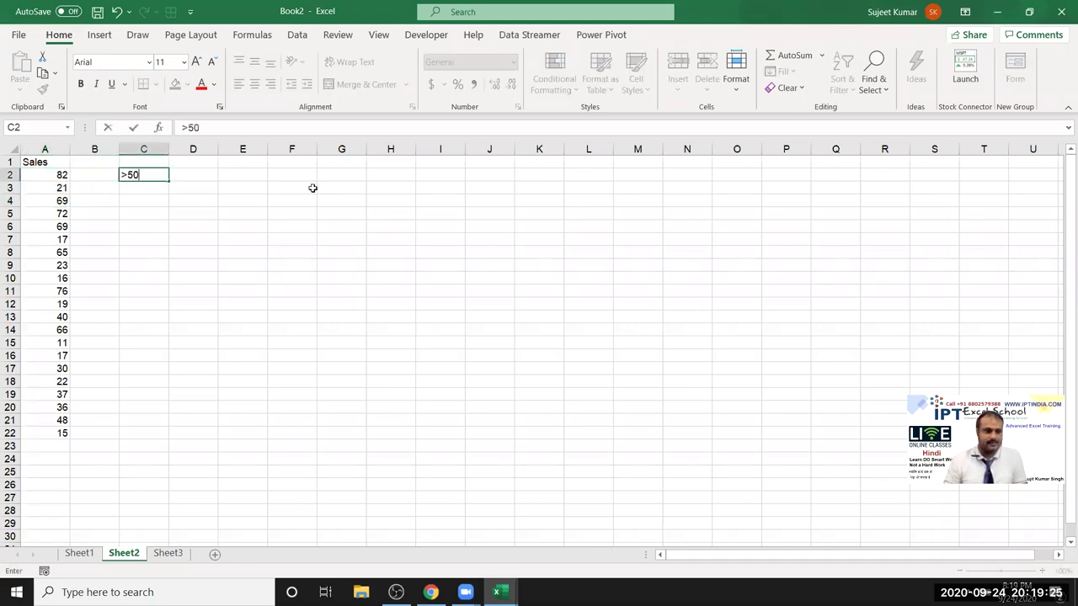
key(Return)
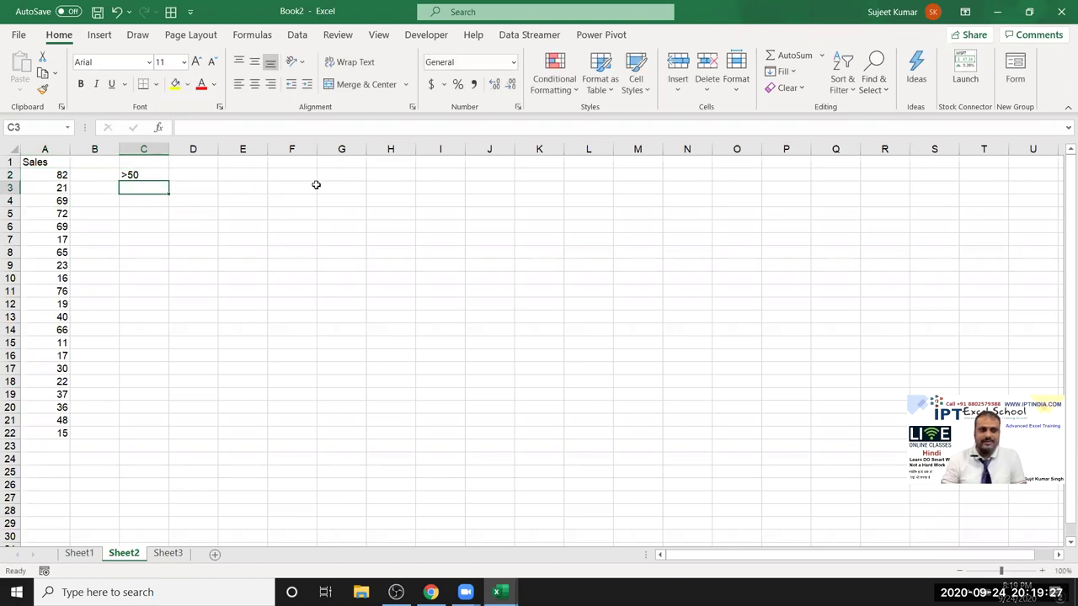
key(Up)
key(Right)
text(500)
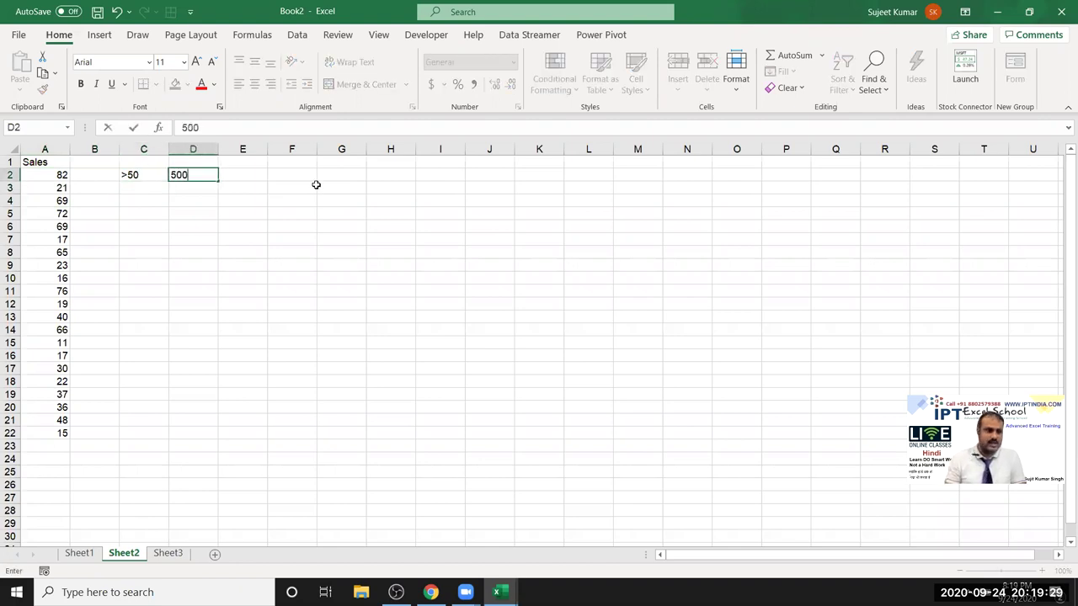
key(Return)
- Start an IF formula in B2, then cancel the unfinished draft
click(85, 184)
key(Up)
text(=IF()
key(Left)
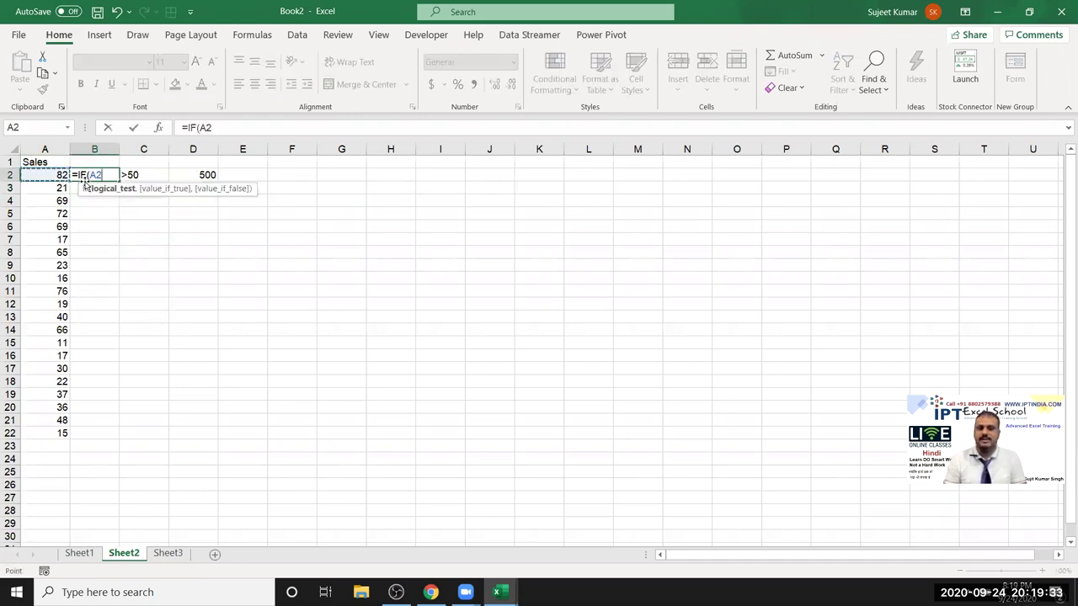
text(>56)
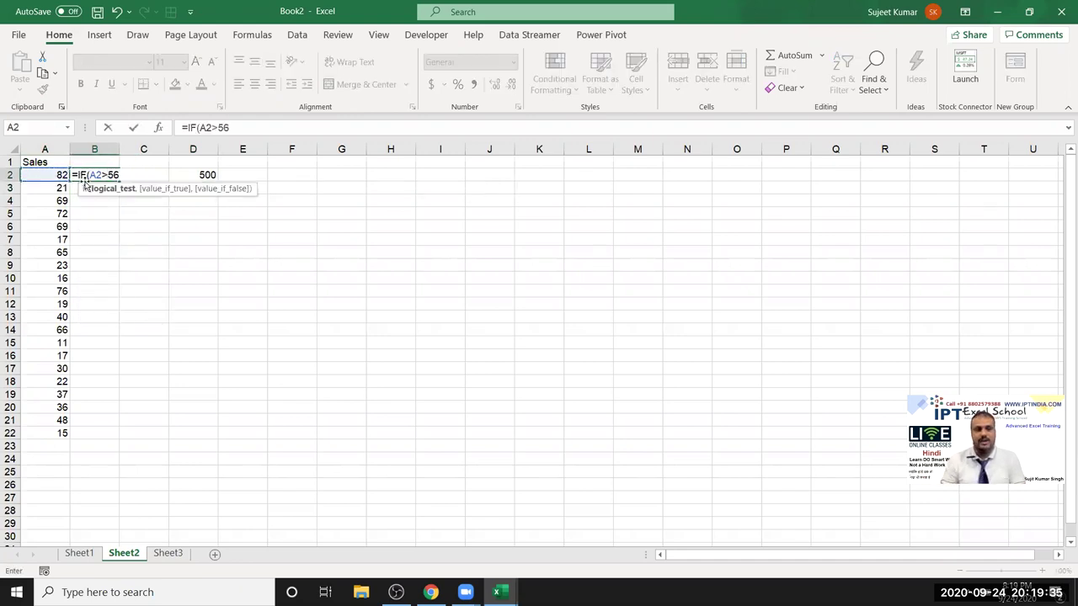
key(BackSpace)
text(0,500)
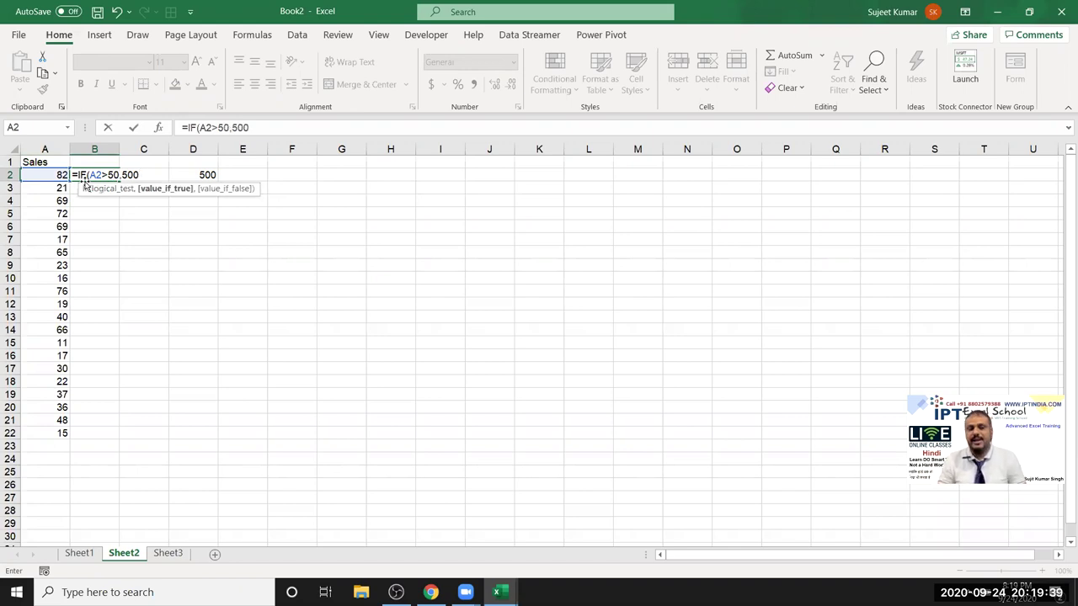
key(Escape)
- Add the header Inc in B1, select B2, and switch to the Developer tab
click(96, 158)
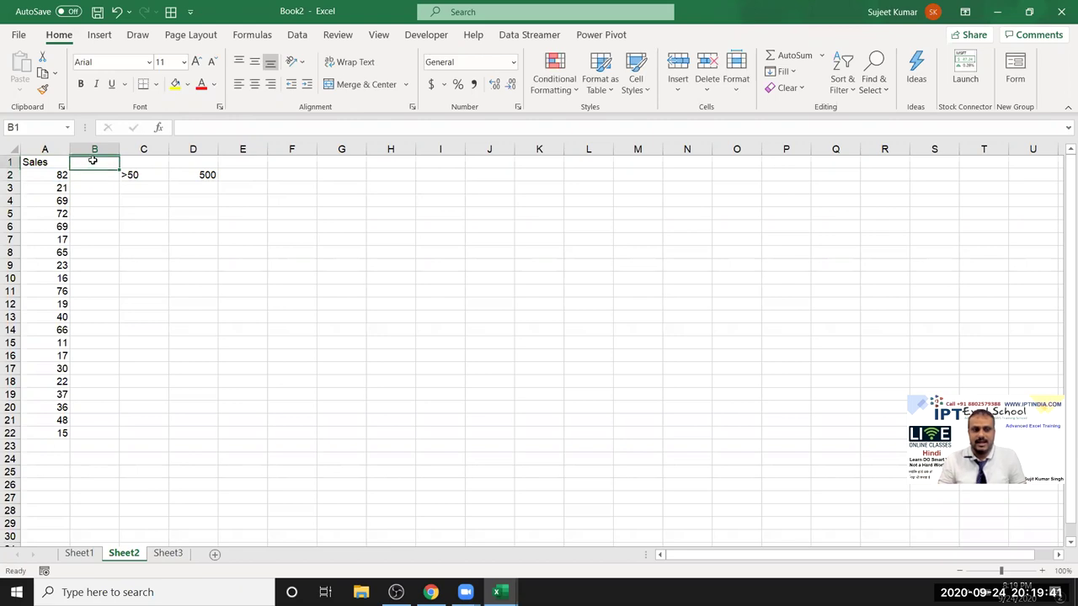
text(Inc)
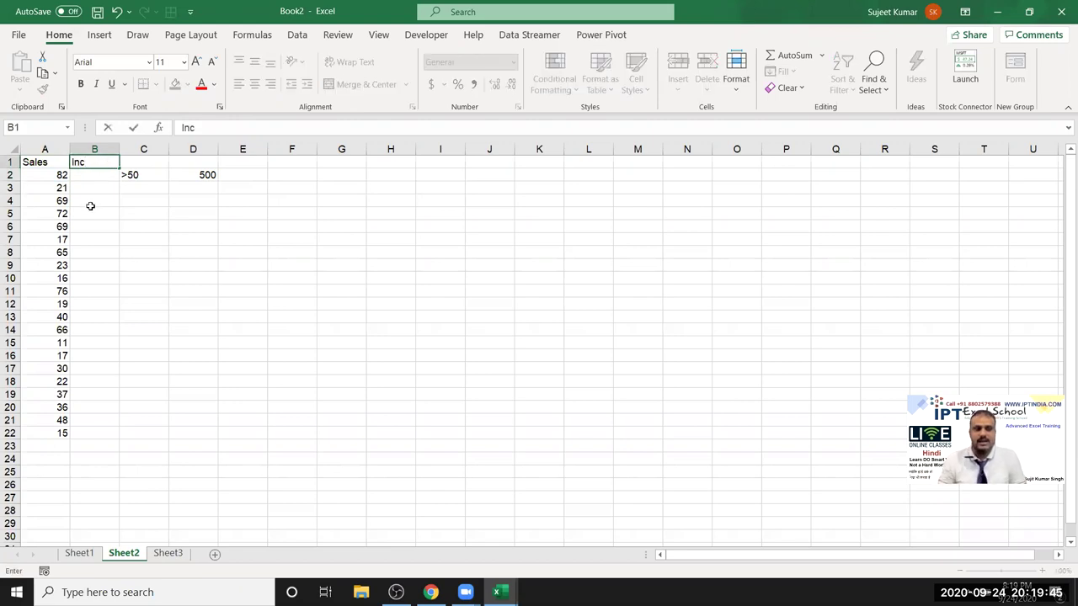
click(89, 202)
click(90, 176)
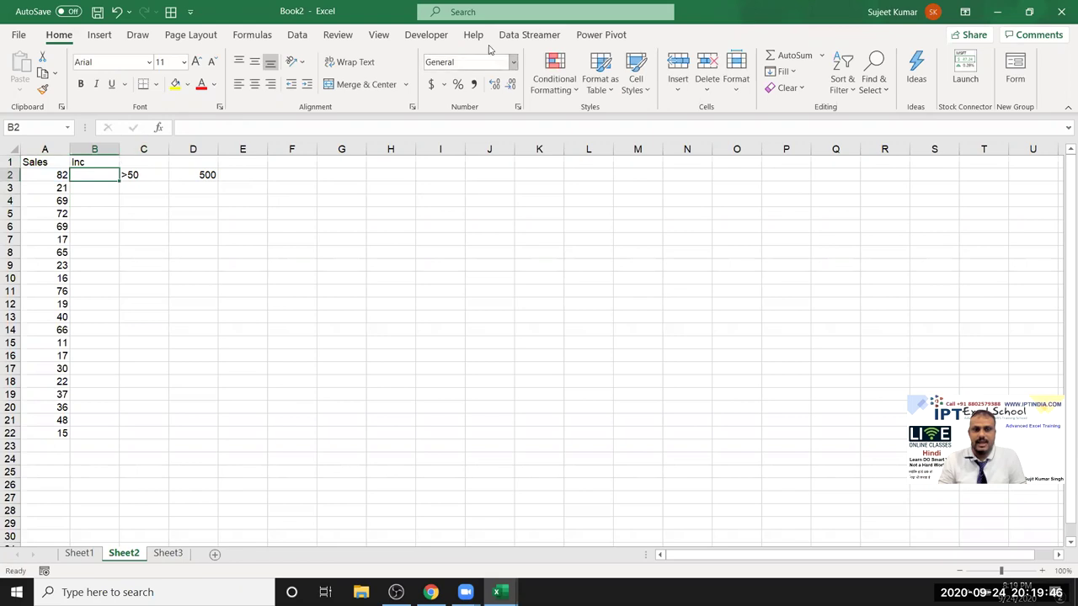
click(431, 35)
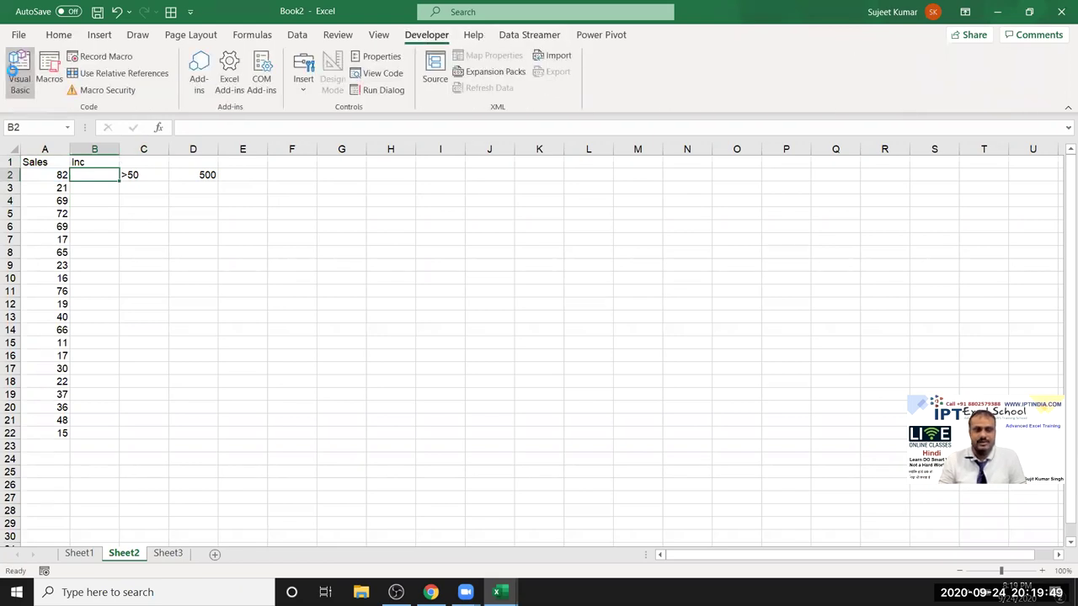
- Open the VBA editor and insert a new Module1 into the Book2 project
click(19, 72)
click(60, 139)
click(117, 44)
click(135, 87)
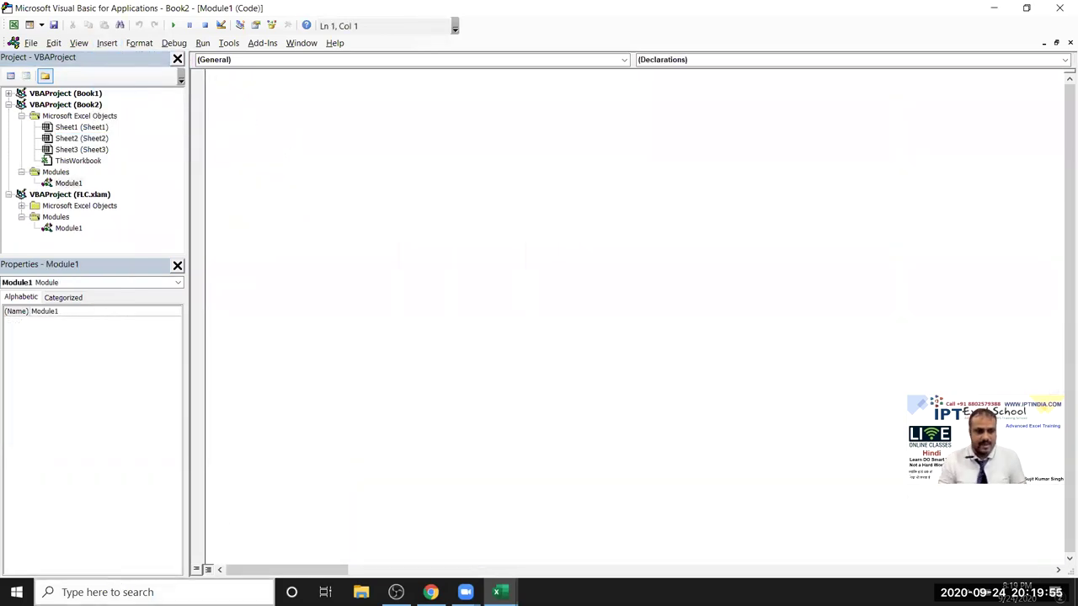
- Launch Windows Magnifier to enlarge the screen to 200%
text(ma)
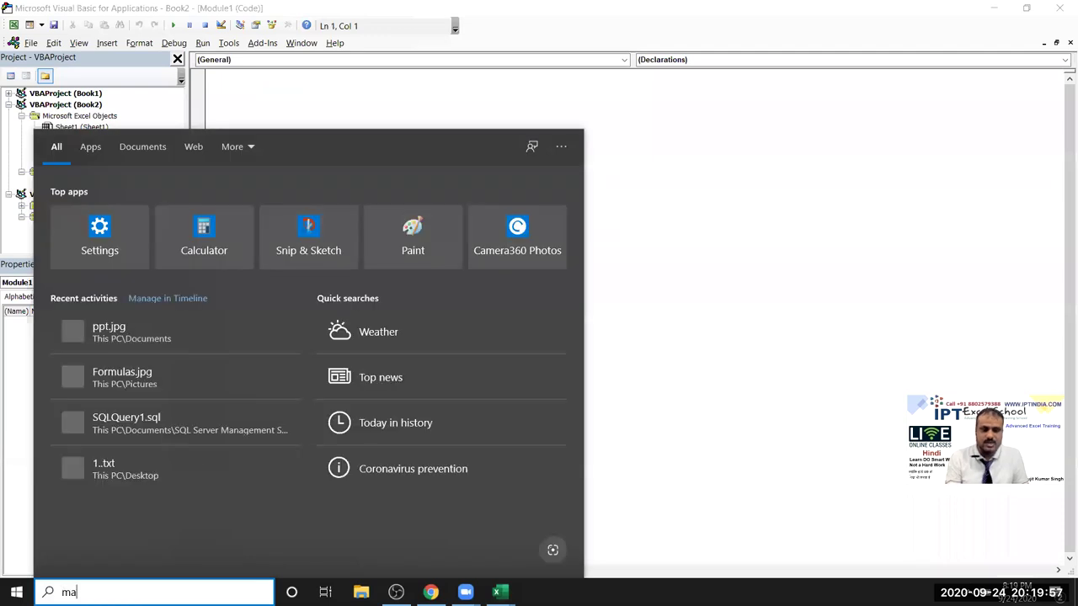
text(g)
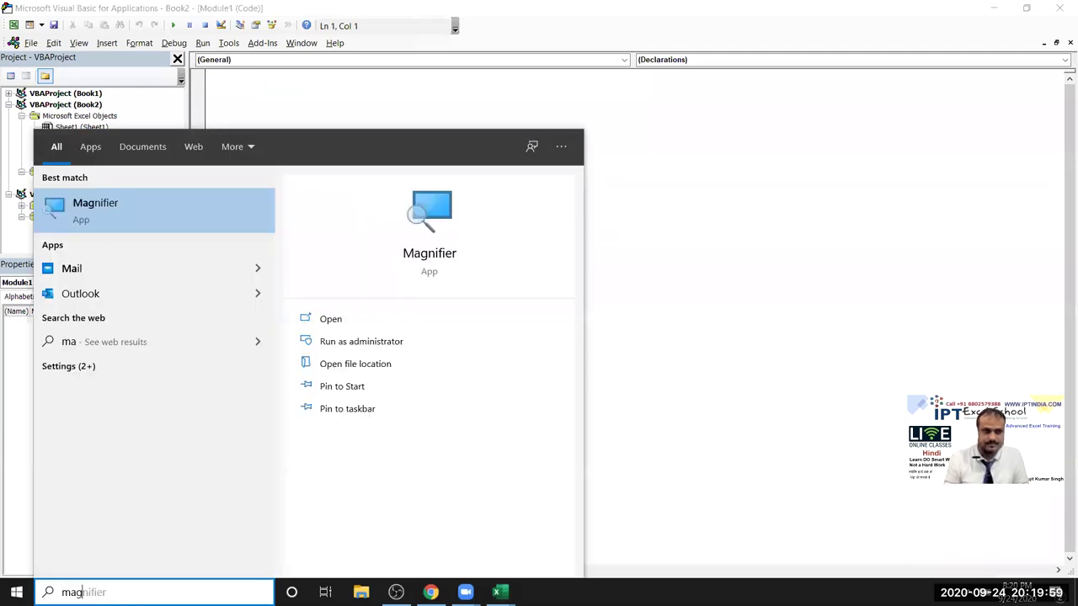
click(418, 261)
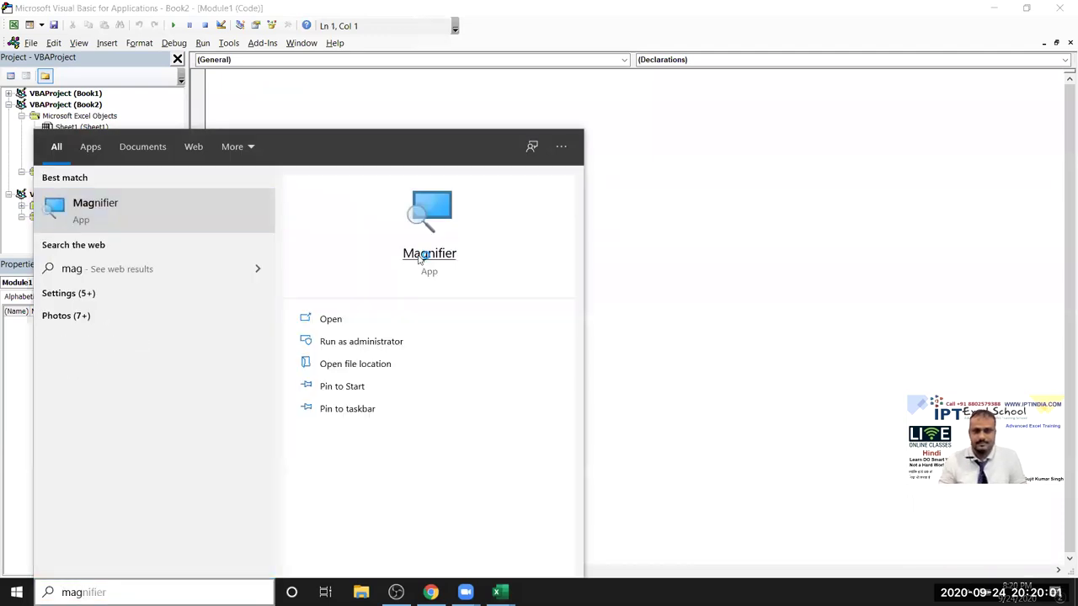
click(419, 261)
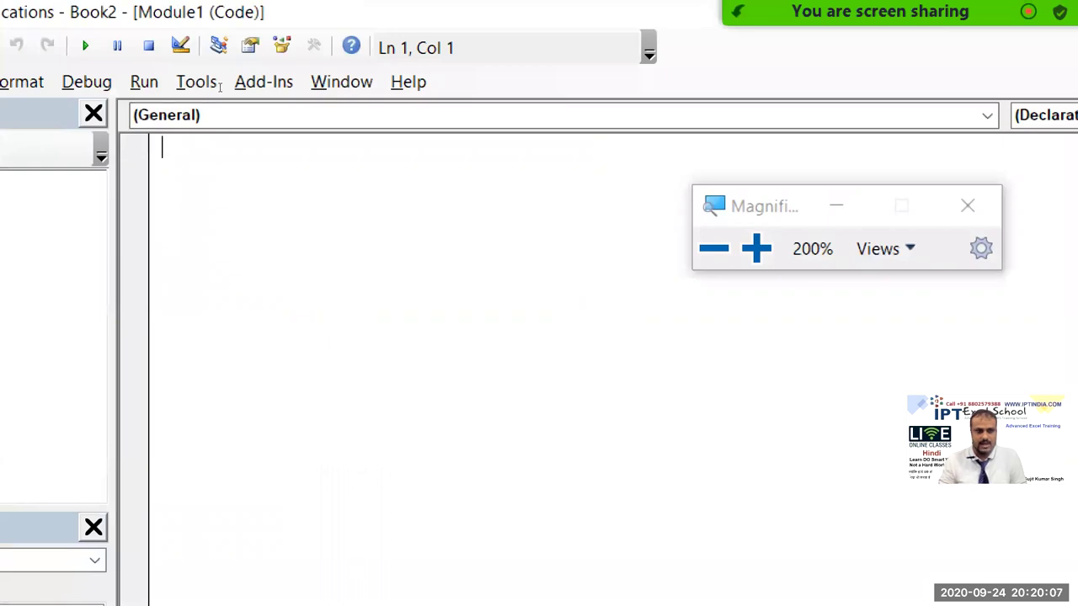
- Write Sub if_1() in Module1 with the declaration Dim s, r As Long
text(sub )
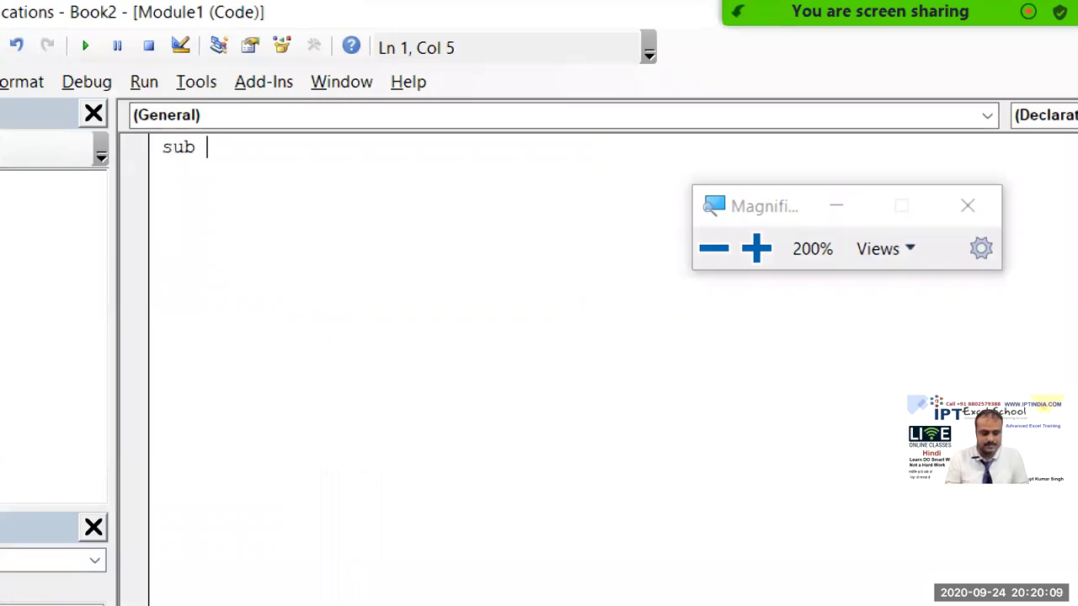
text(if )
text(())
key(Return)
key(Return)
key(Return)
key(Return)
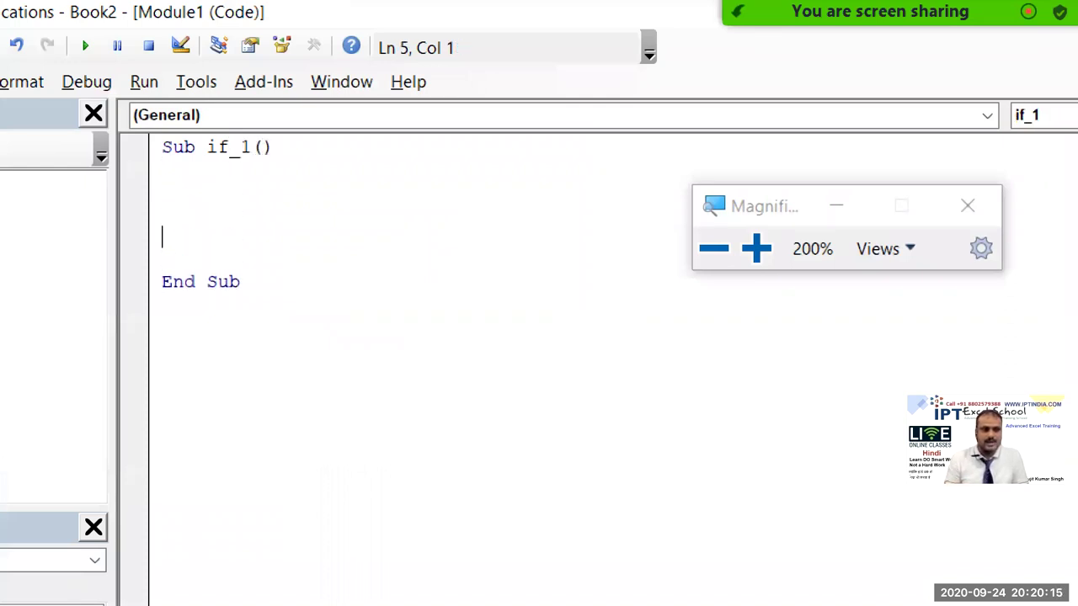
text(for i)
key(BackSpace)
key(BackSpace)
key(BackSpace)
key(BackSpace)
key(BackSpace)
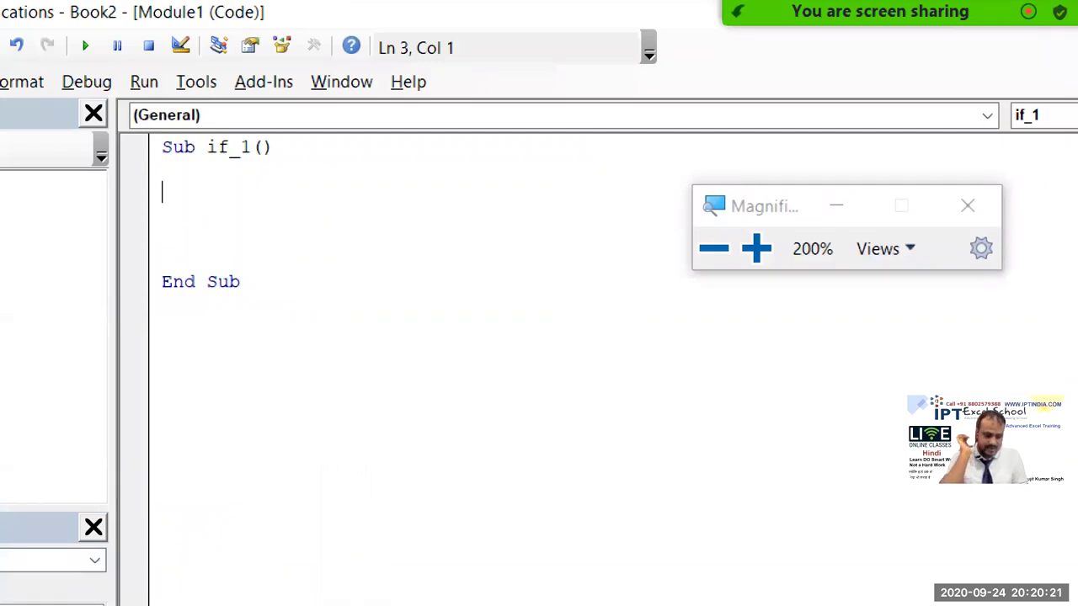
text(dim)
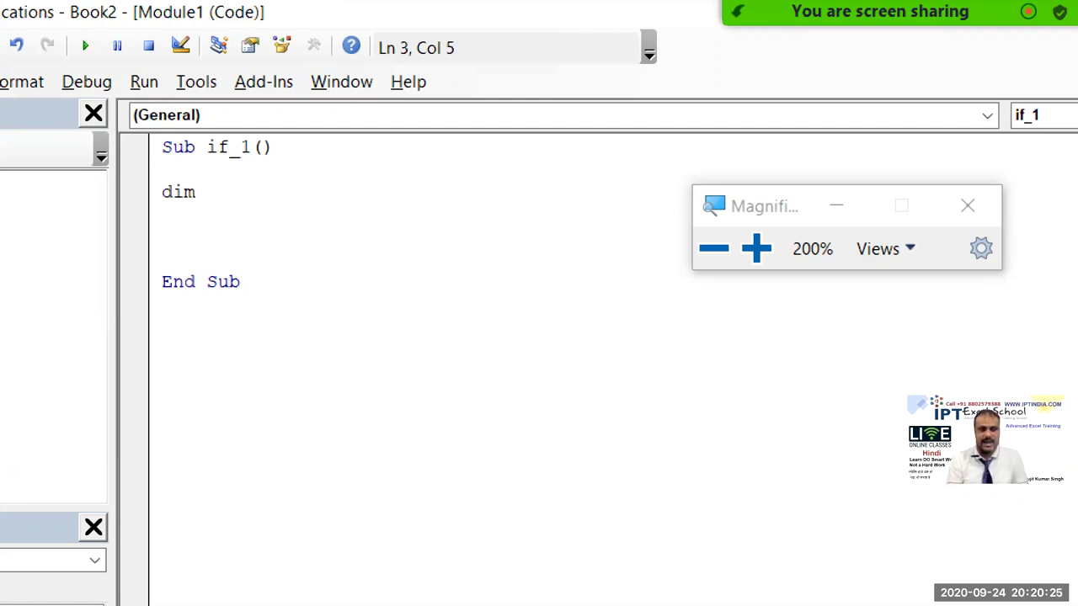
text( s,r as l)
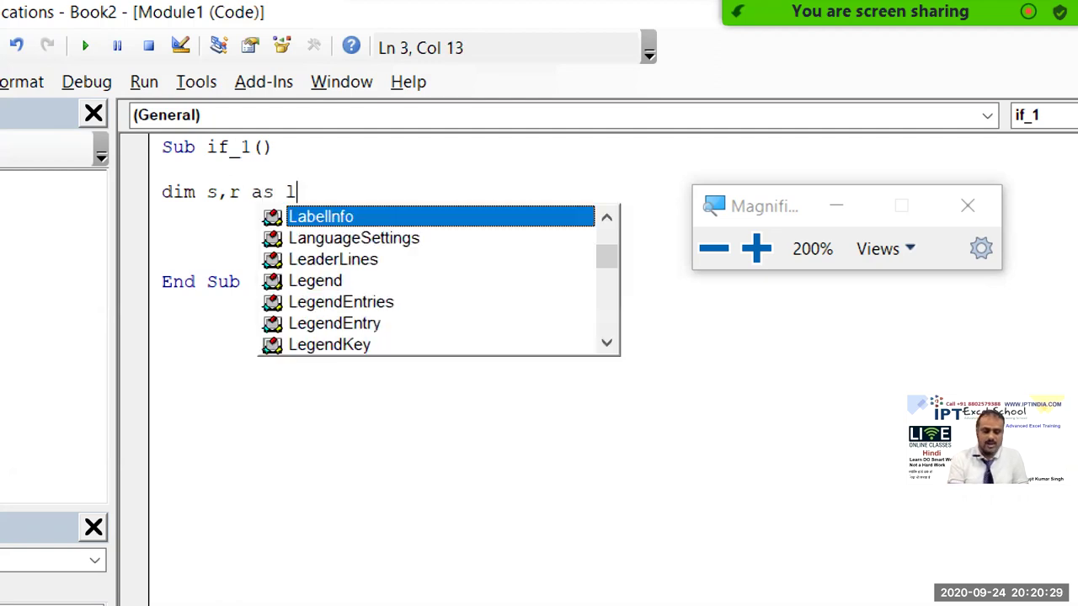
text(ong)
key(Return)
key(Return)
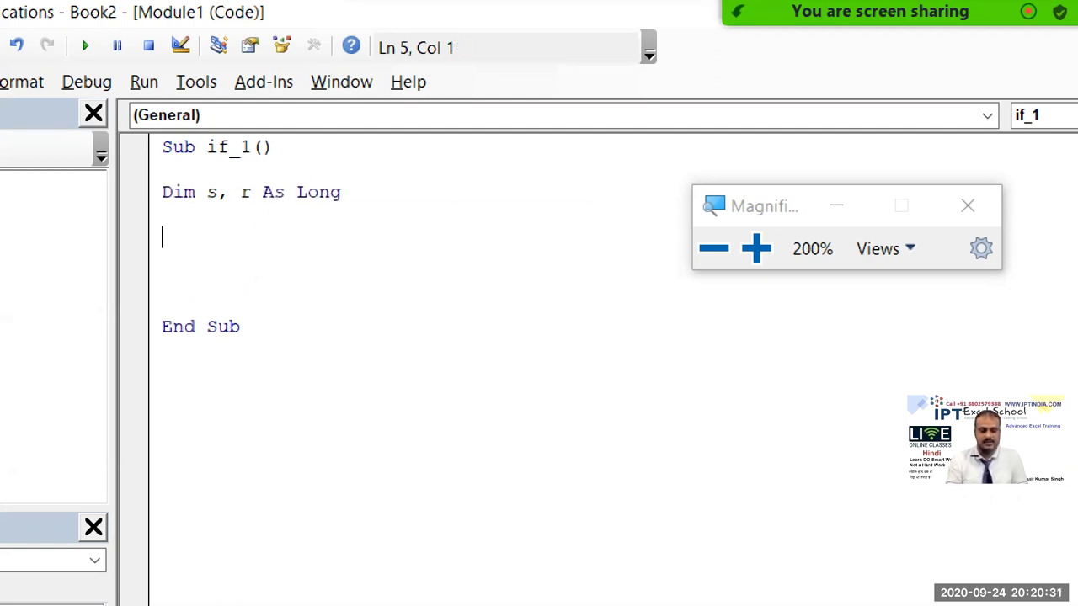
- Add s = Range("A2").Value and If s >= 50 Then r = 500 to the macro
text(s=range("A2")
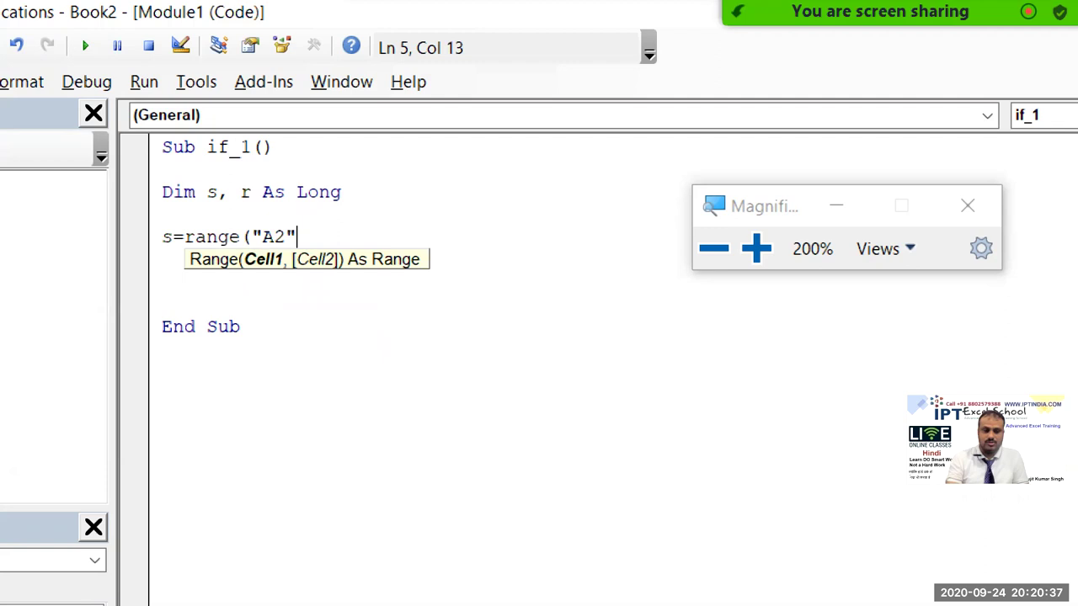
text().v)
key(Down)
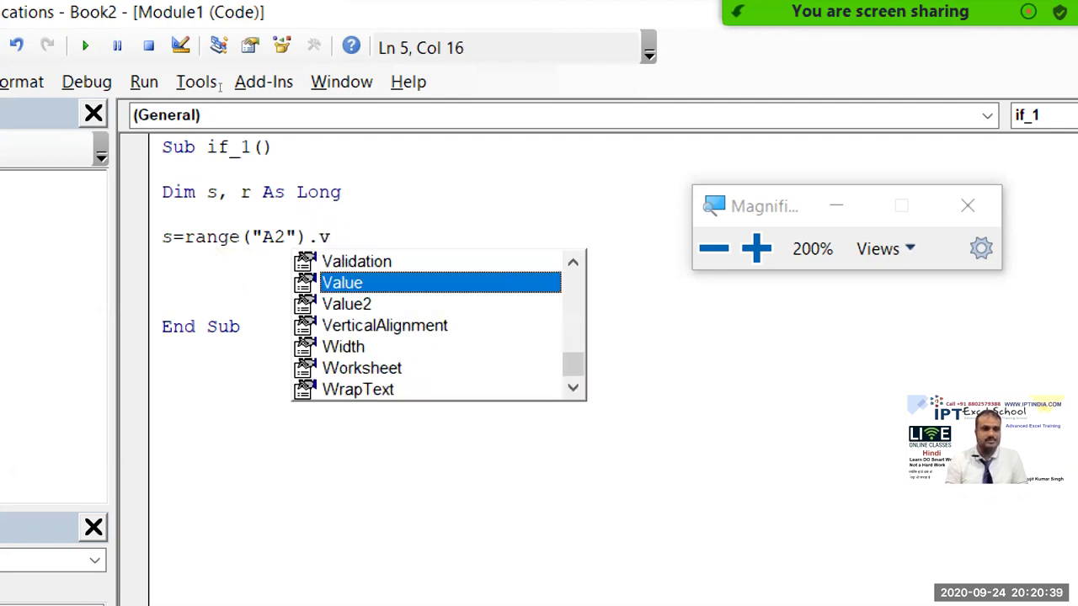
key(Return)
key(Return)
text(if )
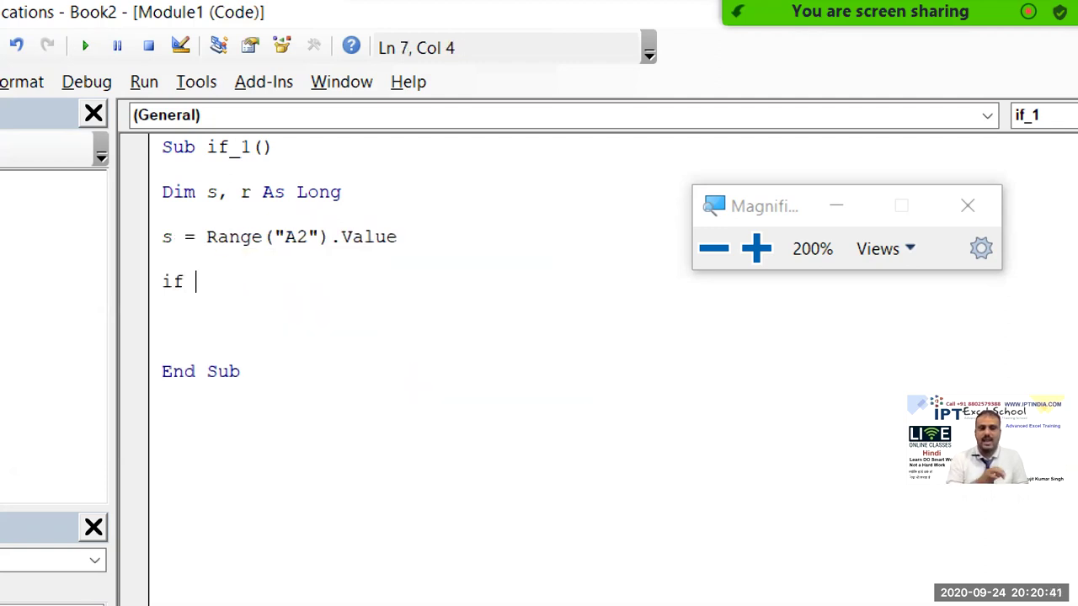
text(s)
text(=50 thenr=)
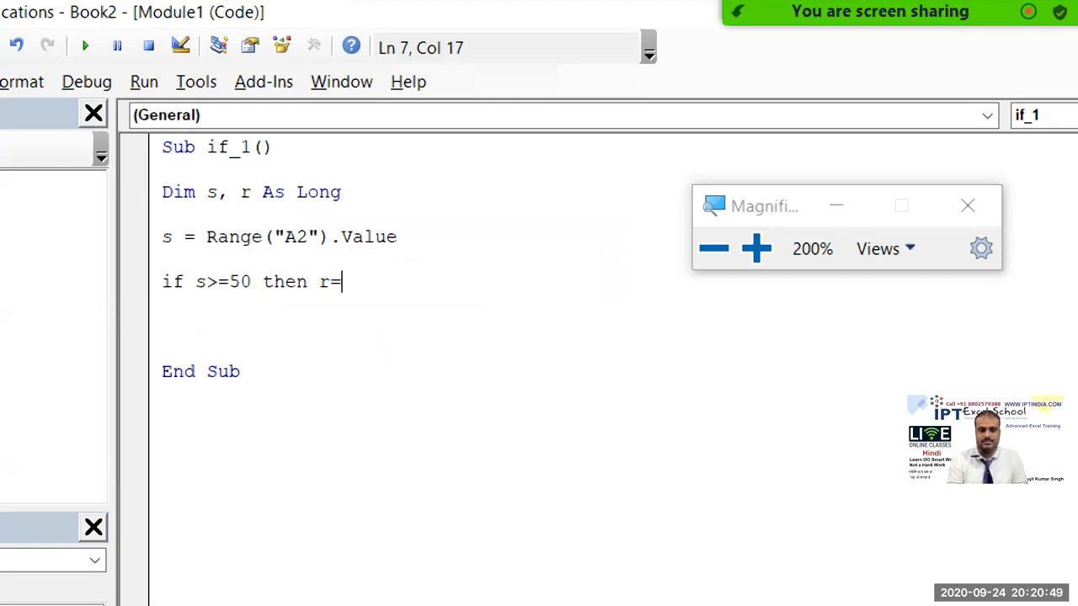
text(500)
key(Return)
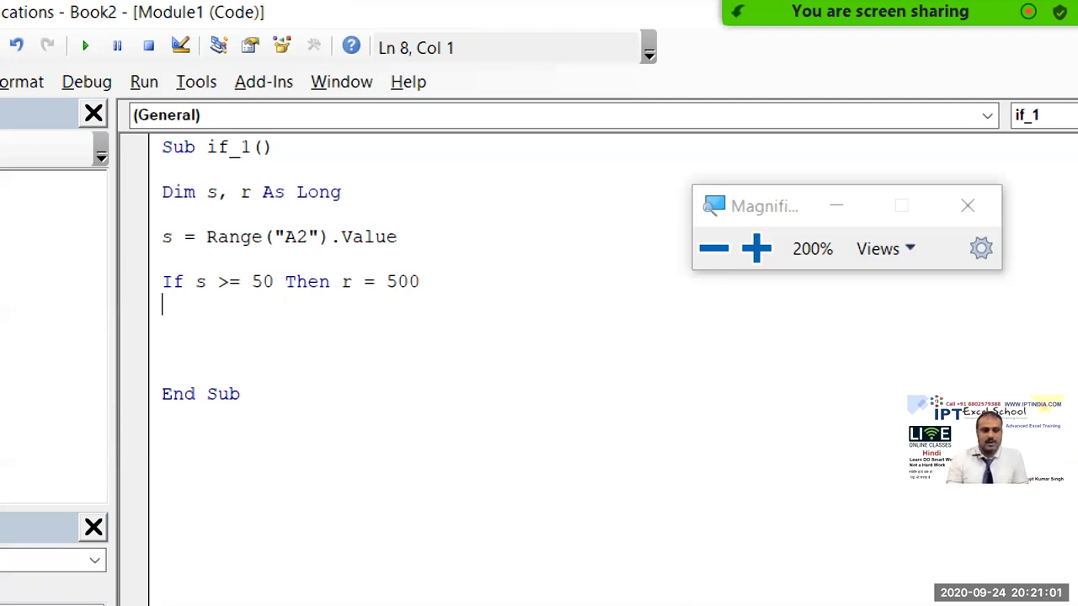
key(Return)
- Add the line Range("B2").Value = r to write r into B2
text(range("B2"))
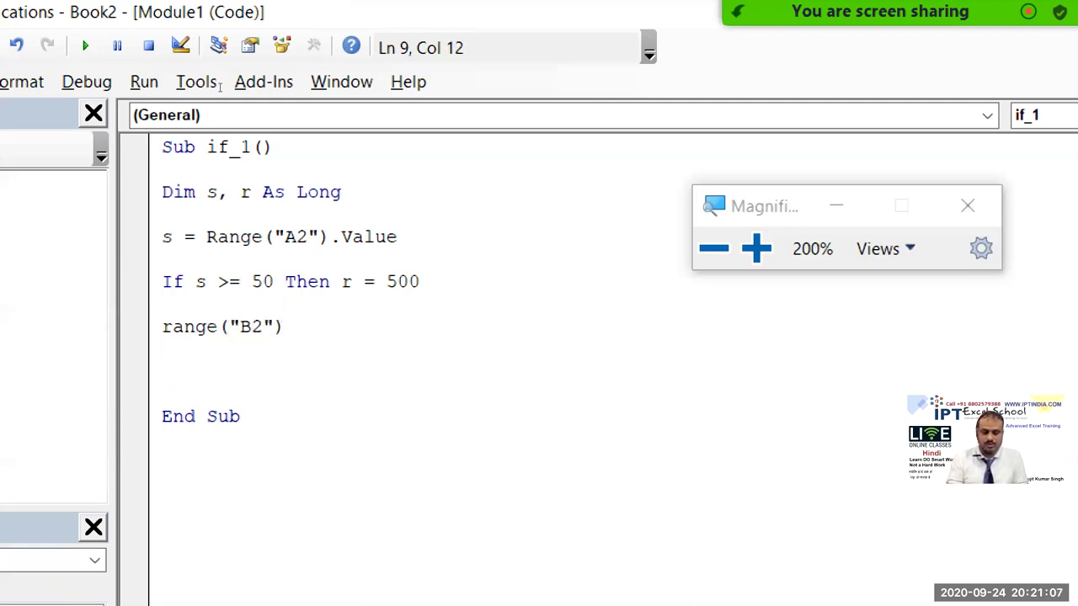
text(.v)
key(Down)
key(Tab)
text(= r)
key(Return)
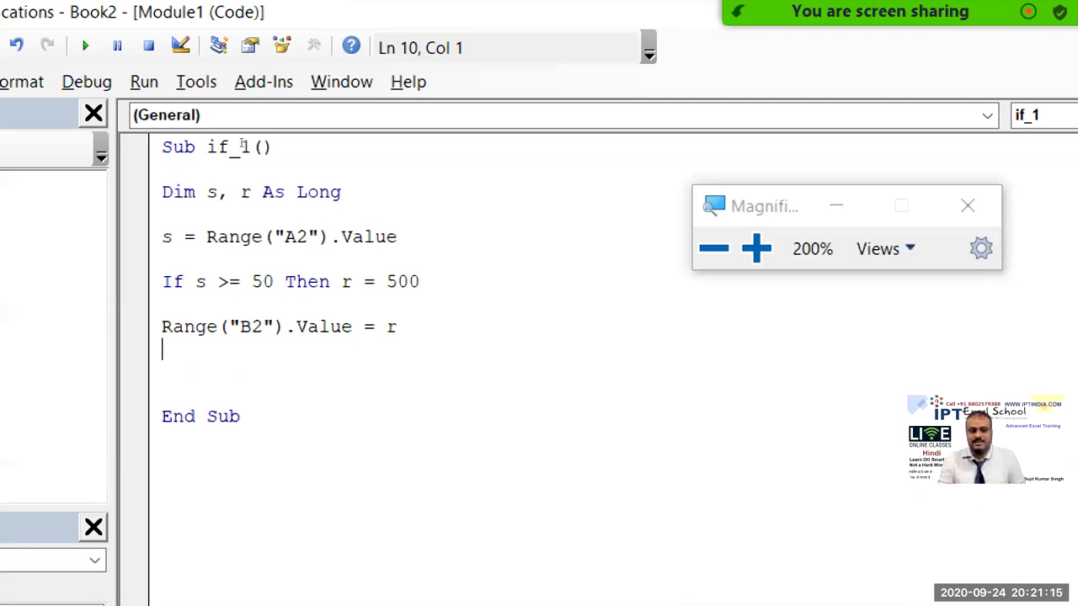
drag(195, 281, 272, 281)
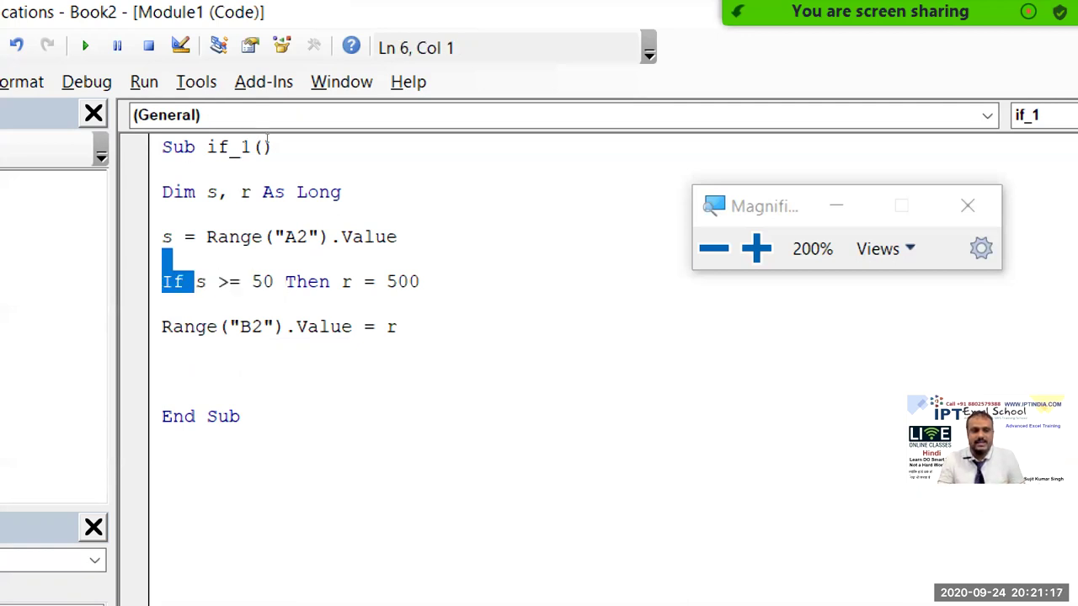
drag(340, 281, 419, 282)
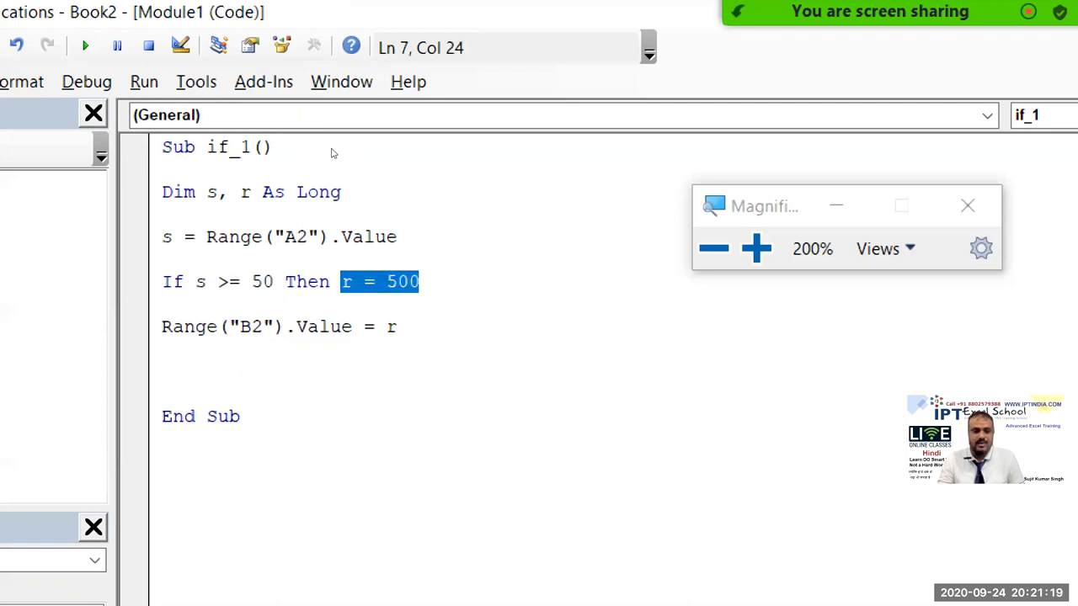
drag(194, 282, 206, 281)
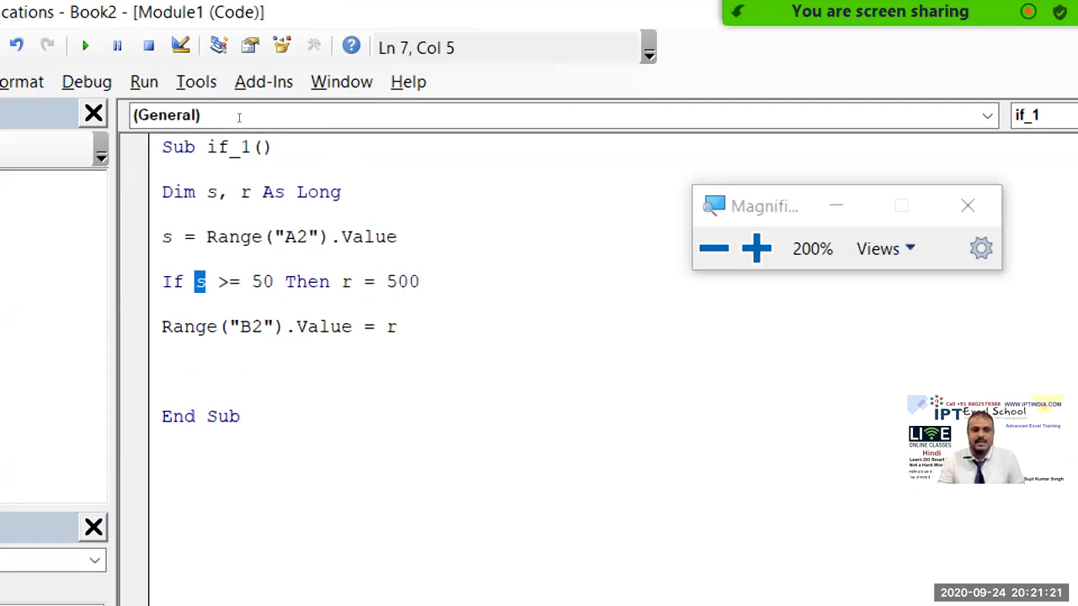
drag(216, 237, 409, 258)
drag(194, 281, 273, 281)
key(Right)
key(Right)
key(Right)
key(Right)
key(Right)
key(shift+End)
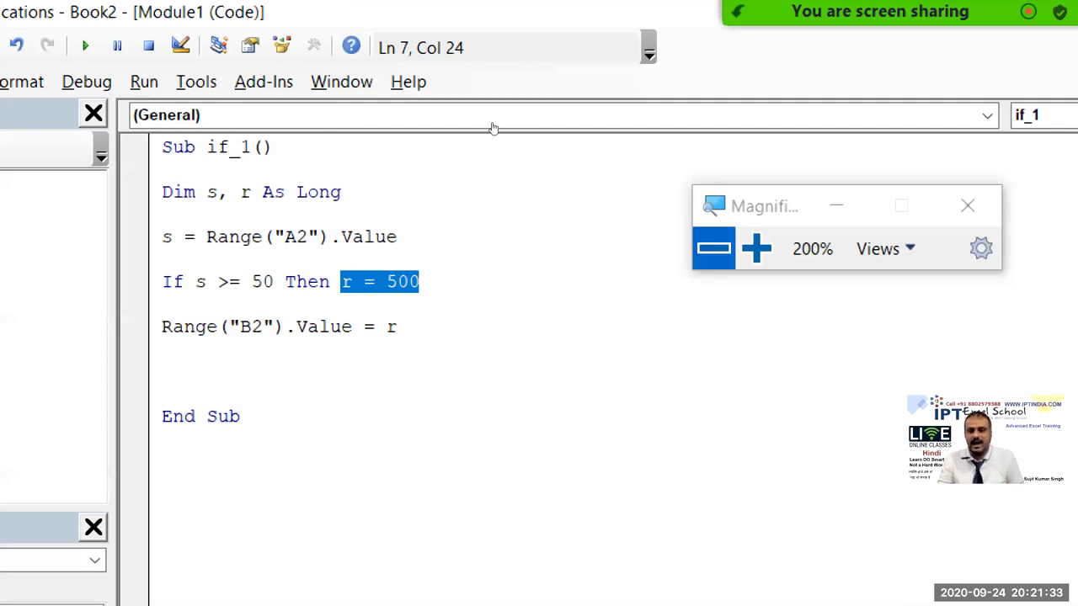
click(713, 247)
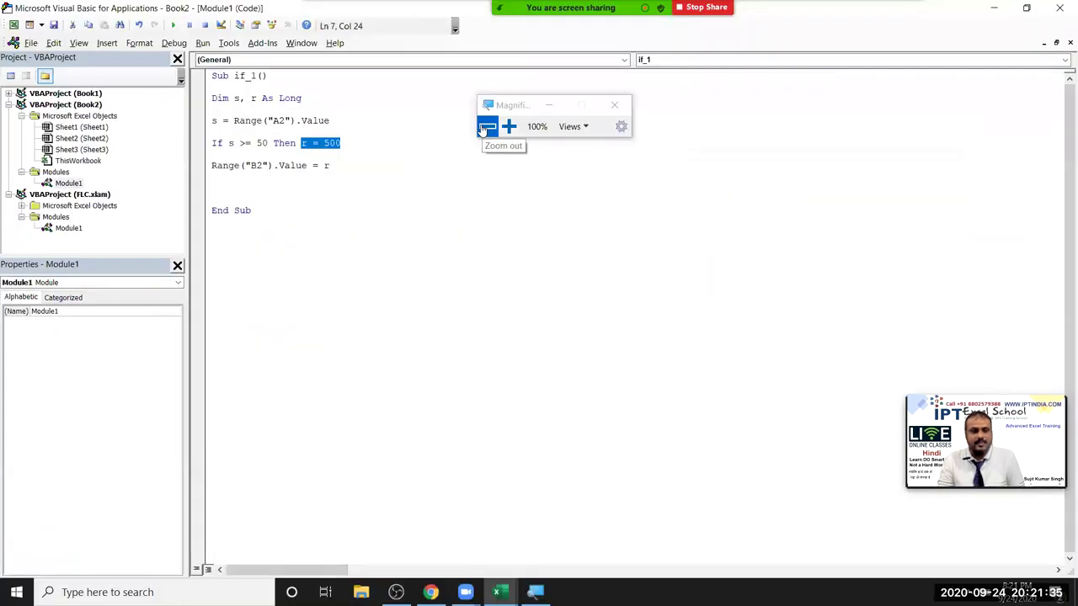
click(314, 156)
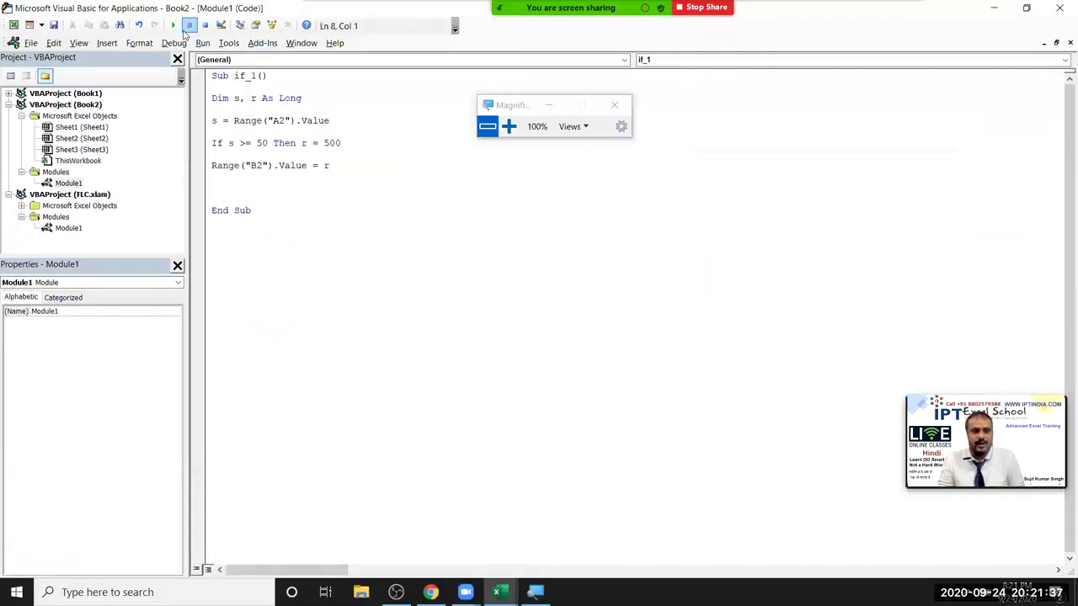
- Run the if_1 macro and check in Book2 that B2 shows 500
click(172, 25)
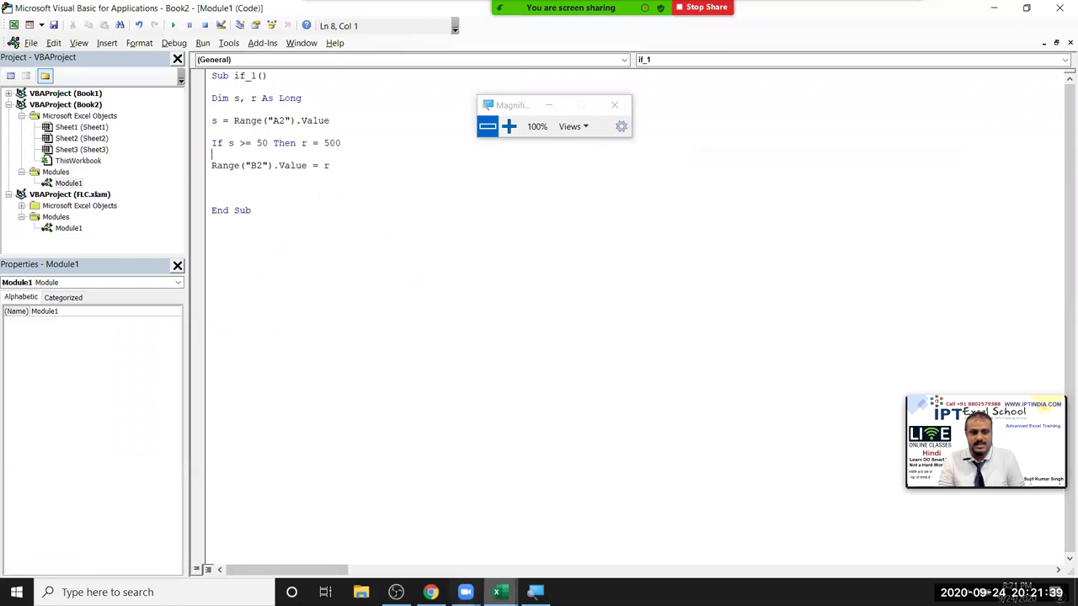
mouse_move(497, 591)
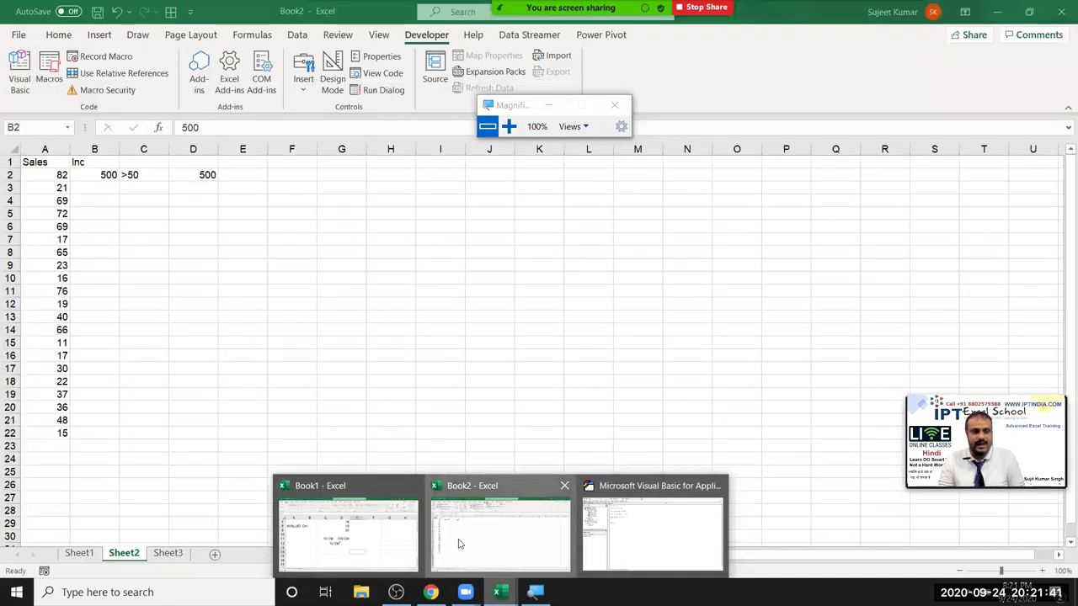
click(459, 544)
drag(59, 175, 58, 379)
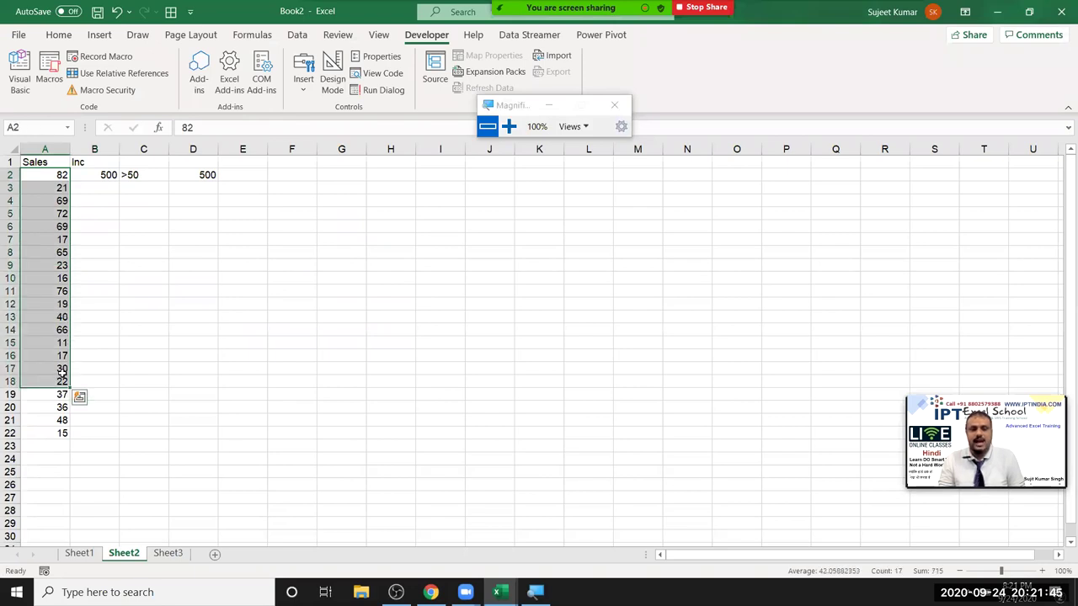
- Back in the VBA editor, insert two blank lines above the line reading A2
key(alt+F11)
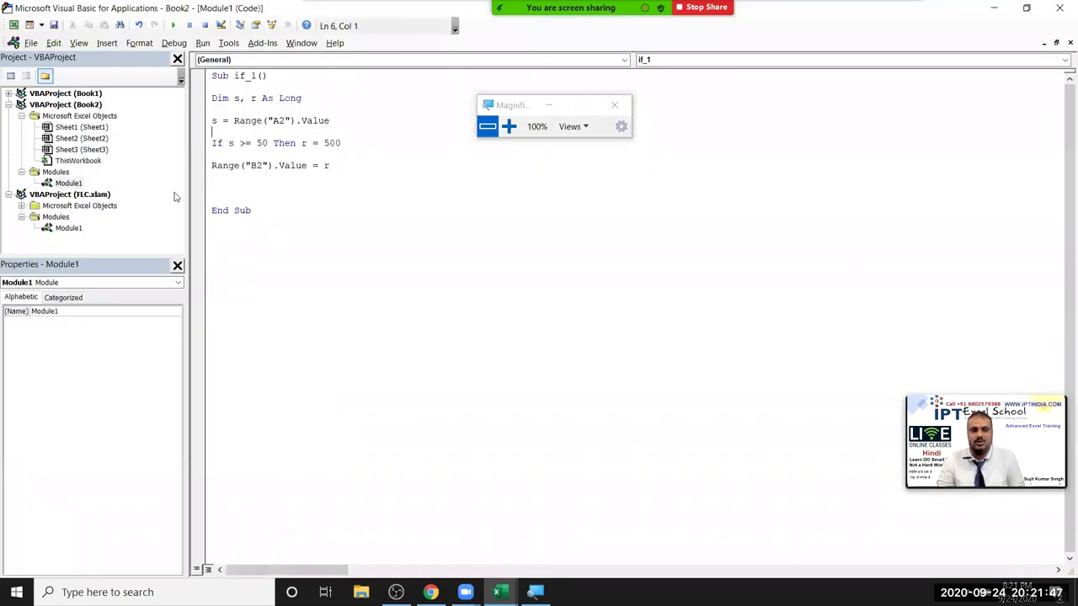
key(shift+Down)
key(shift+Down)
key(shift+Down)
key(shift+Down)
key(shift+Down)
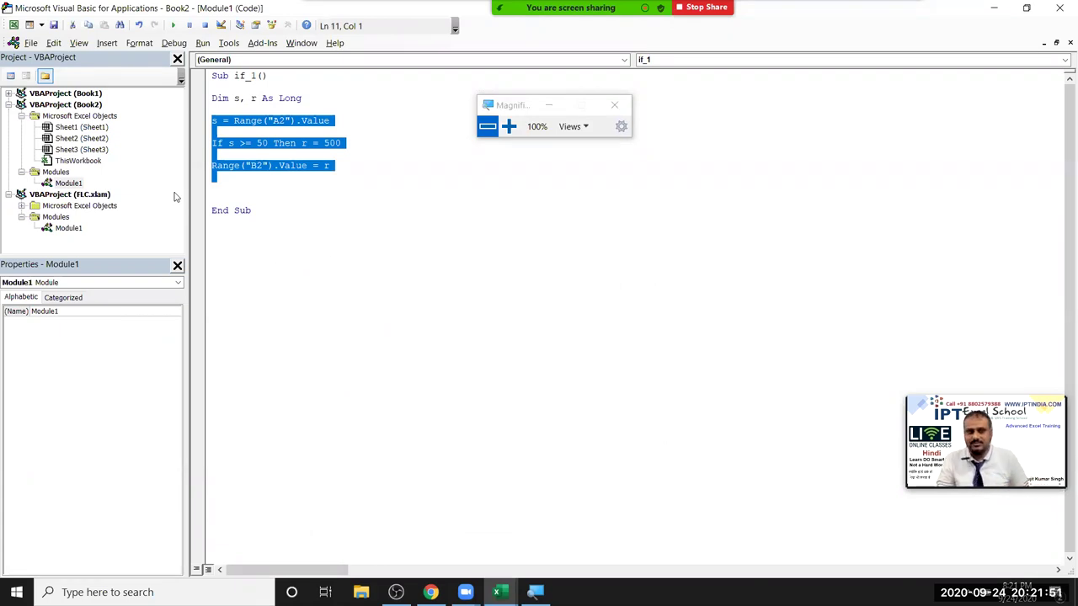
key(Left)
key(Return)
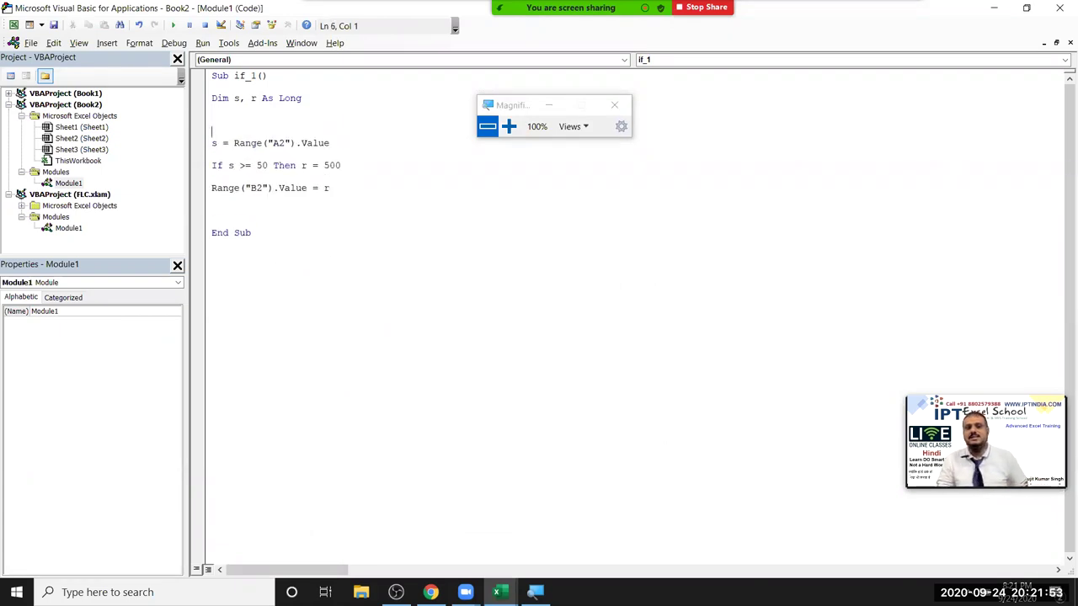
key(Return)
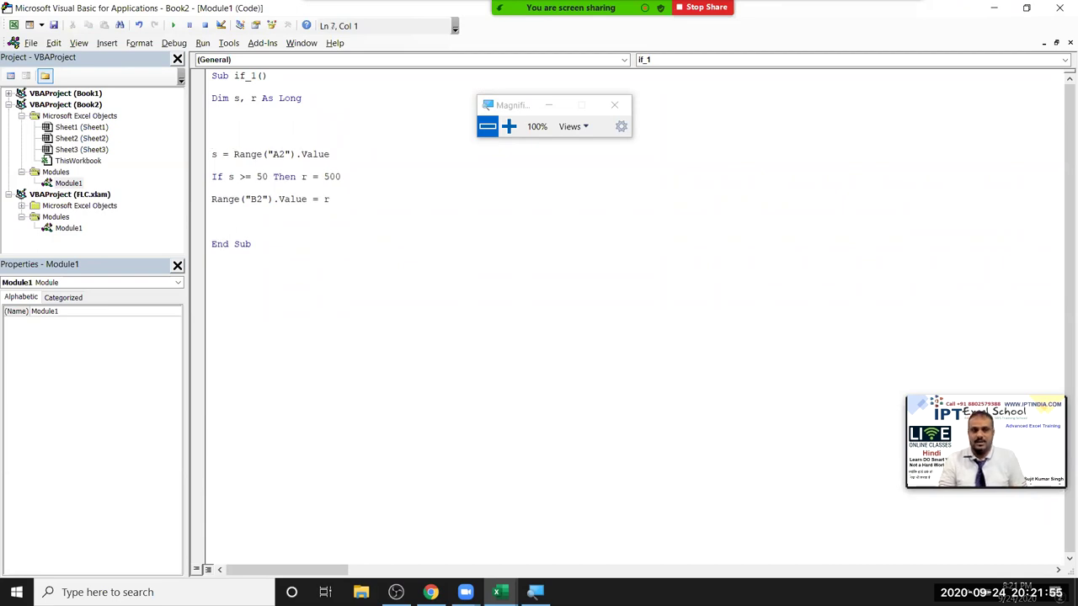
- Begin the loop header 'for i = 2 to' on the blank line, then switch to Book2
click(508, 127)
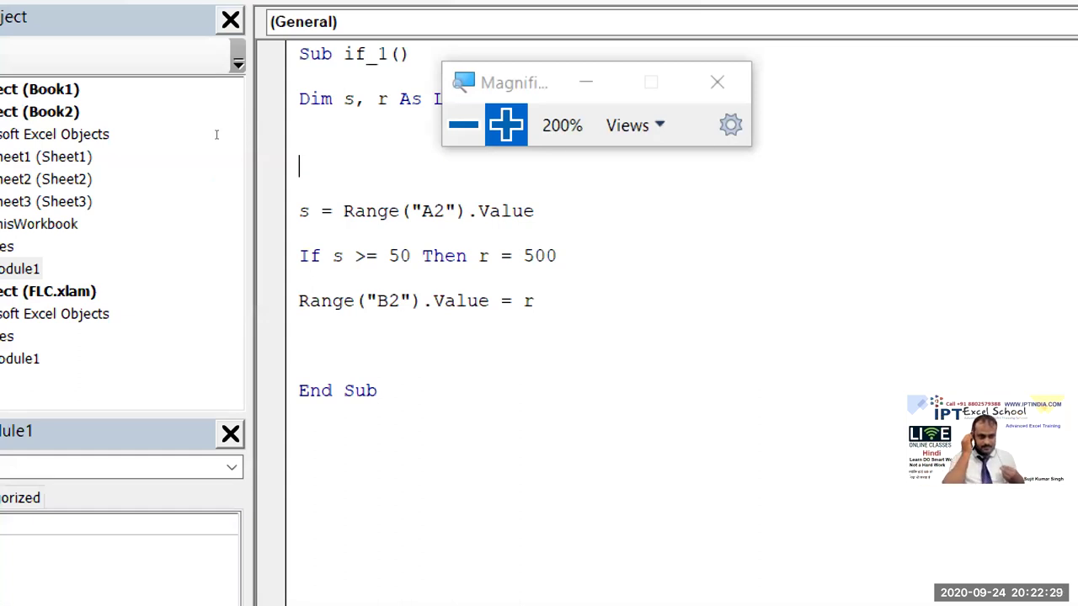
key(Up)
text(for i )
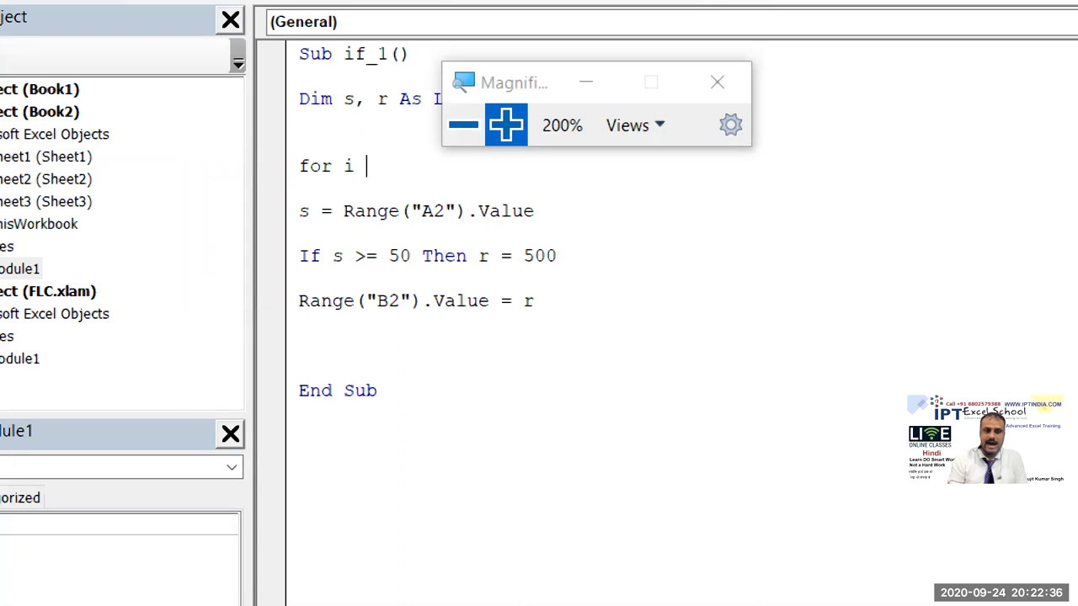
text(= 2 to)
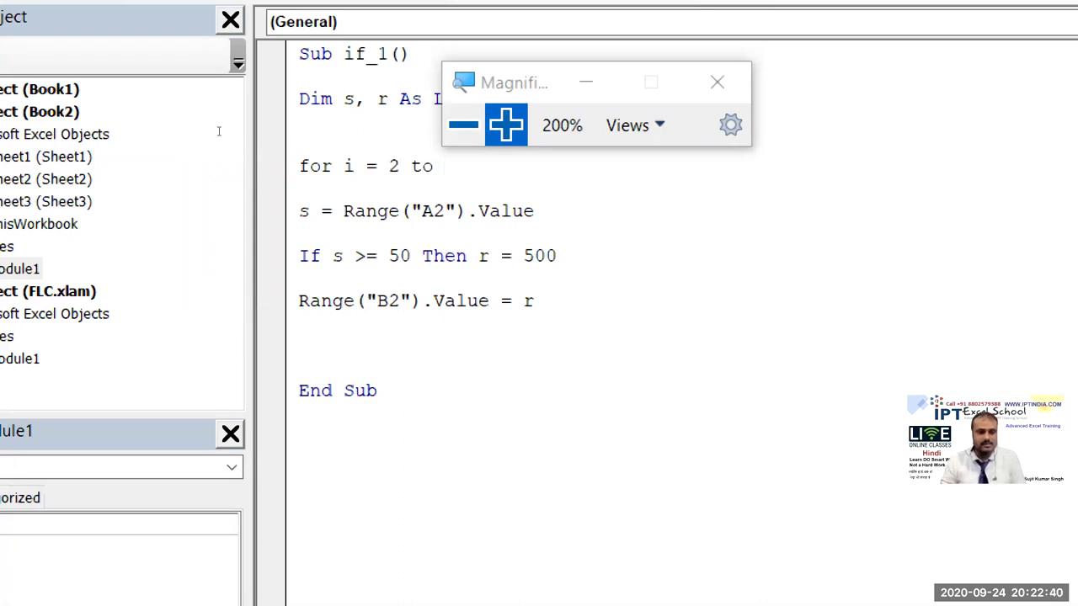
key(alt+Tab)
- Confirm the sales data ends at A22, dismiss the Zoom audio alert, and return to the code
key(ctrl+Down)
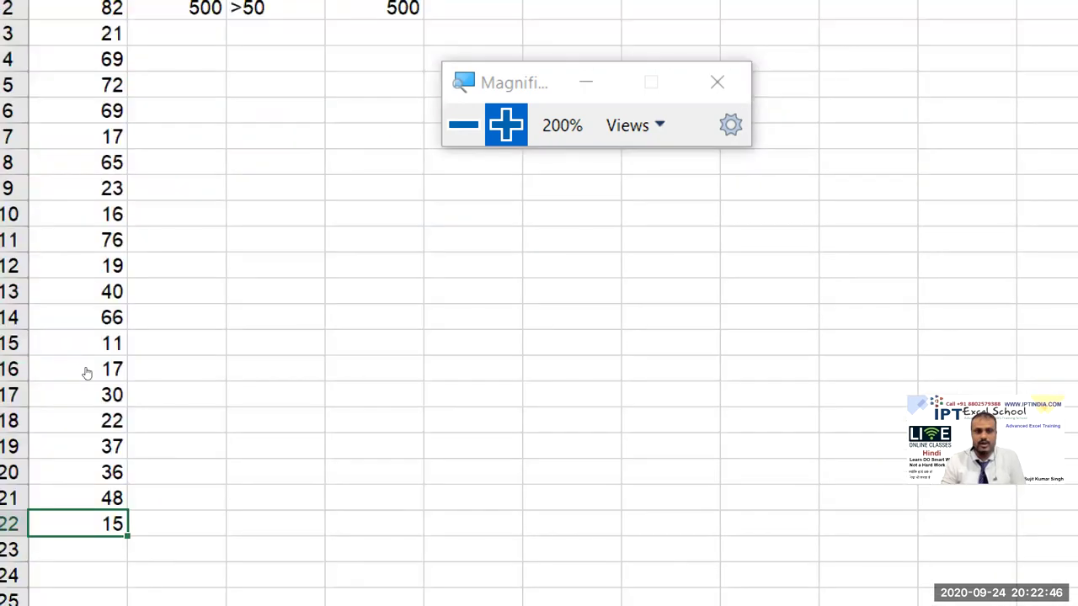
click(463, 124)
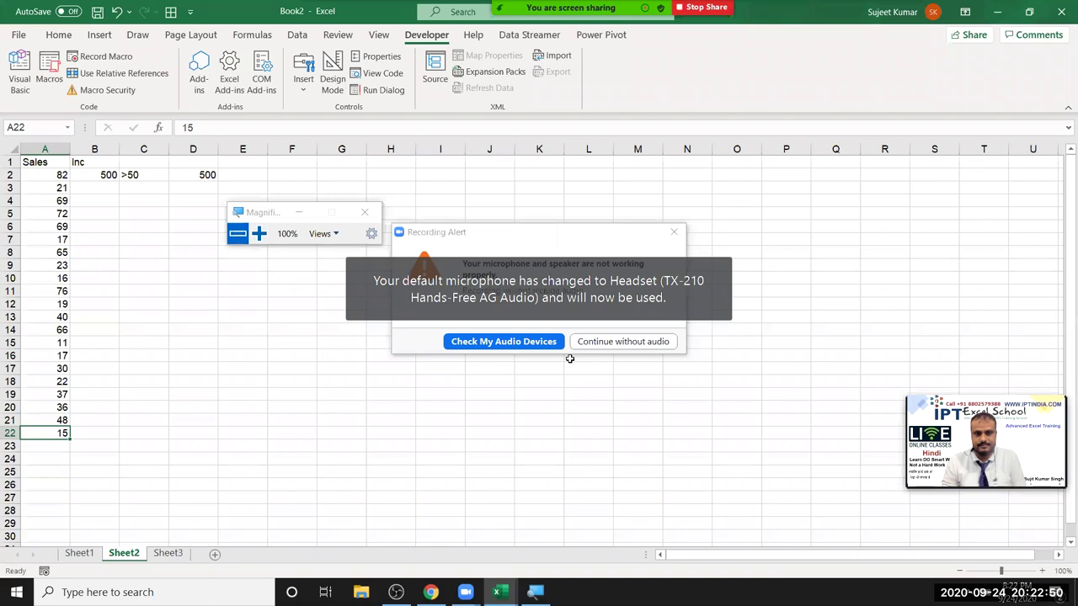
click(589, 341)
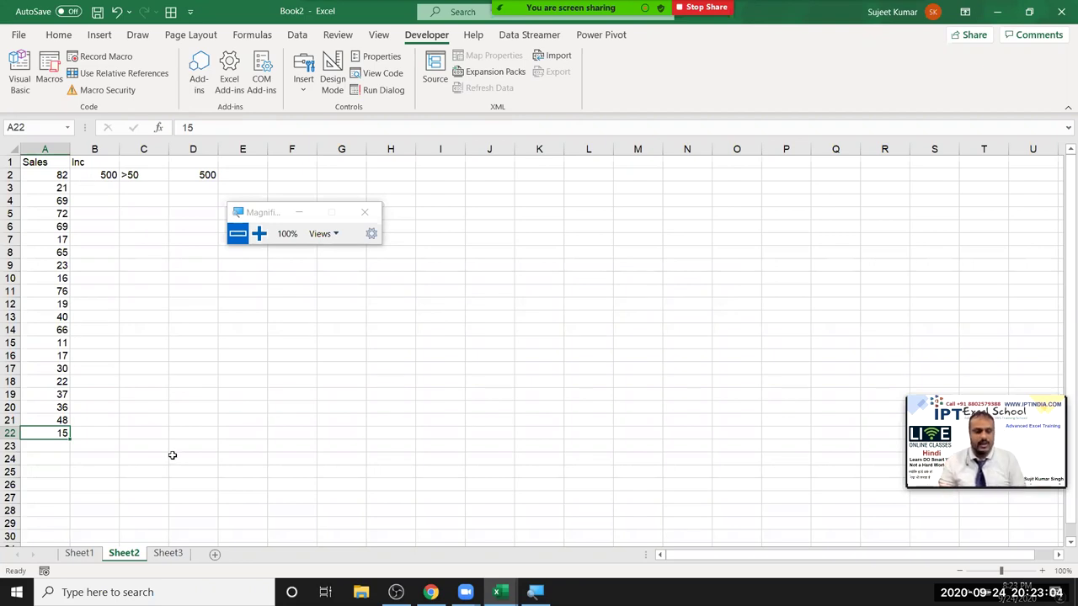
key(alt+Tab)
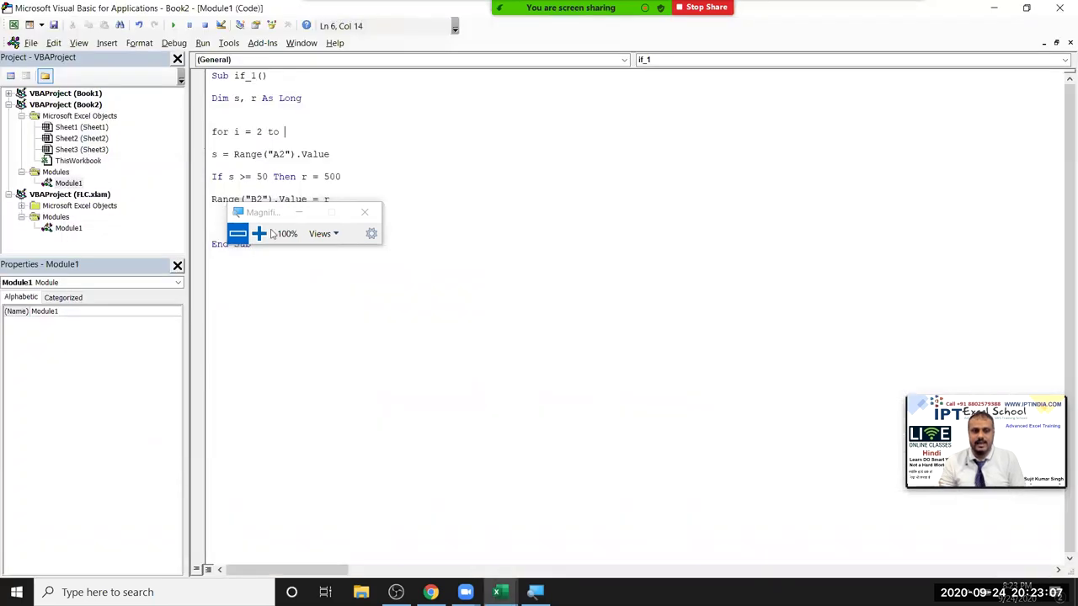
click(258, 233)
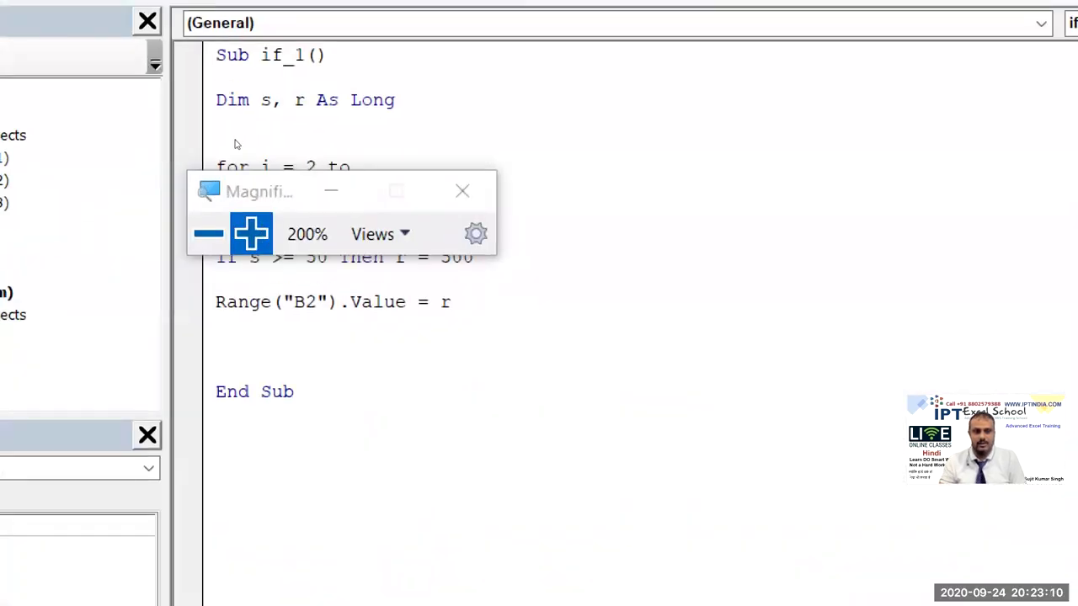
- Complete the loop as For i = 2 To 22 with Next i around the working lines
text(22)
key(Down)
key(Down)
key(Down)
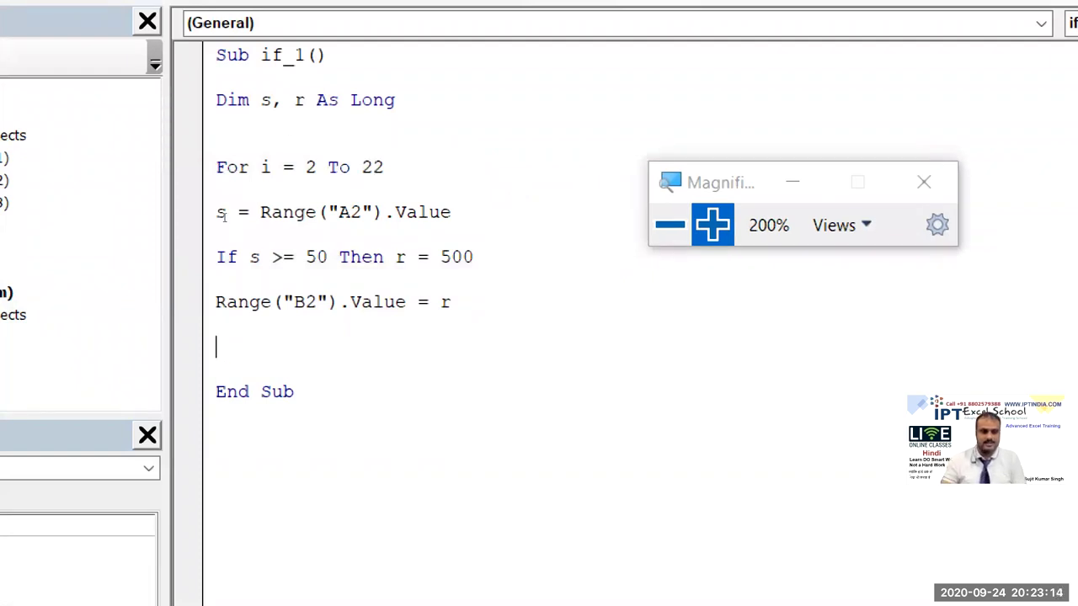
text(next i)
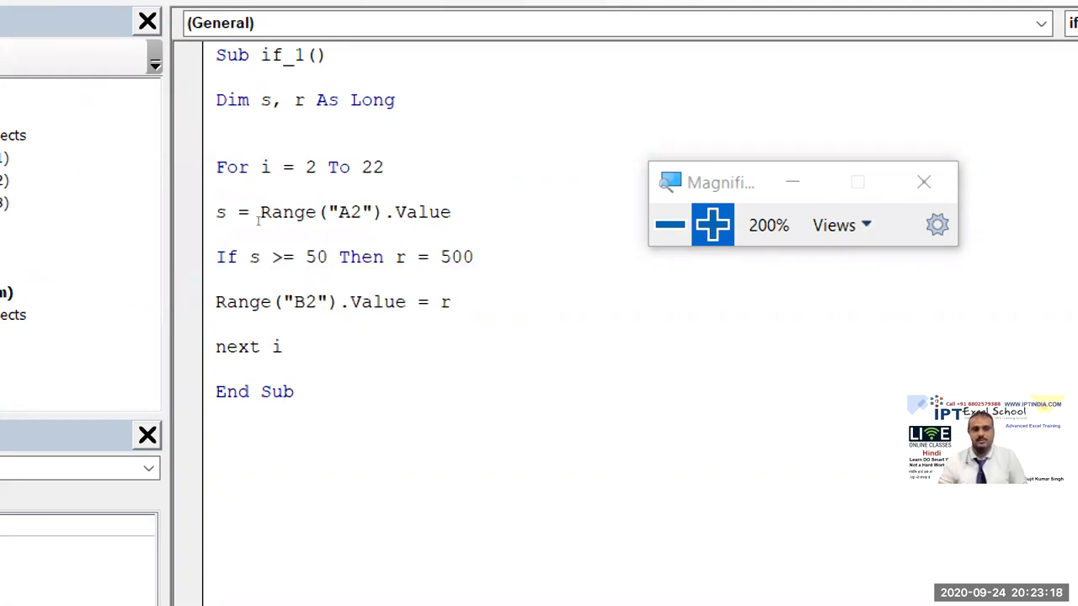
key(Down)
key(ctrl+shift+End)
drag(452, 301, 185, 166)
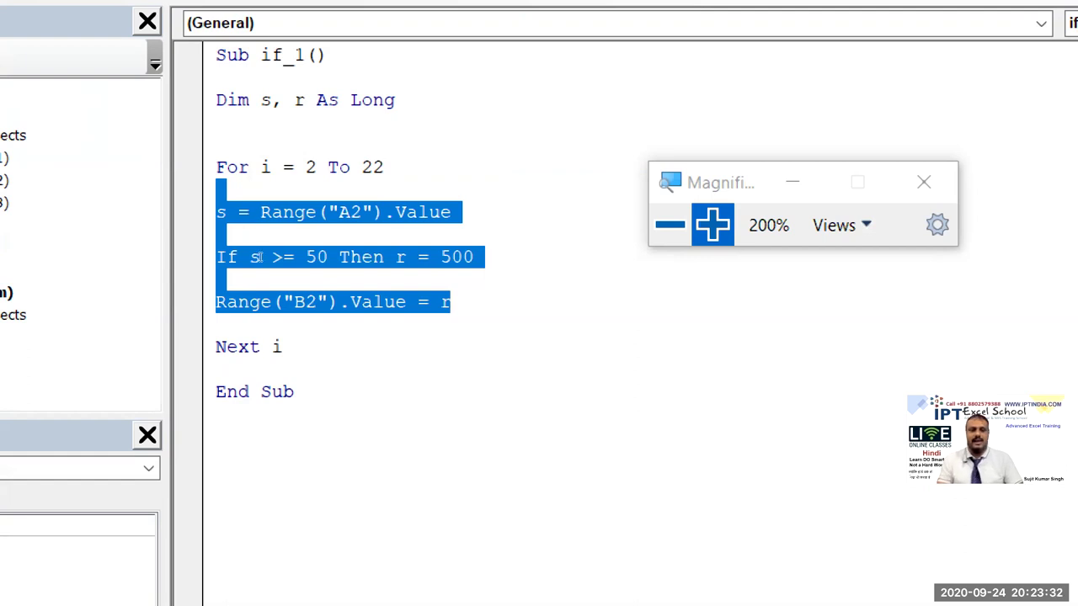
- Highlight the 22 limit and the A2 and B2 references in the code
click(295, 131)
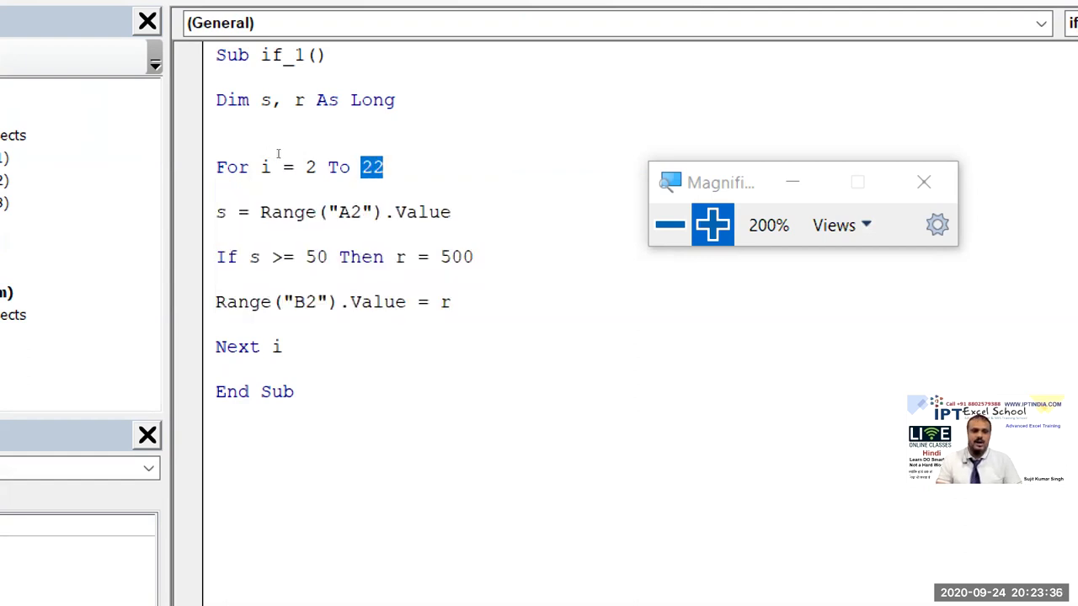
key(Down)
key(Down)
double_click(304, 301)
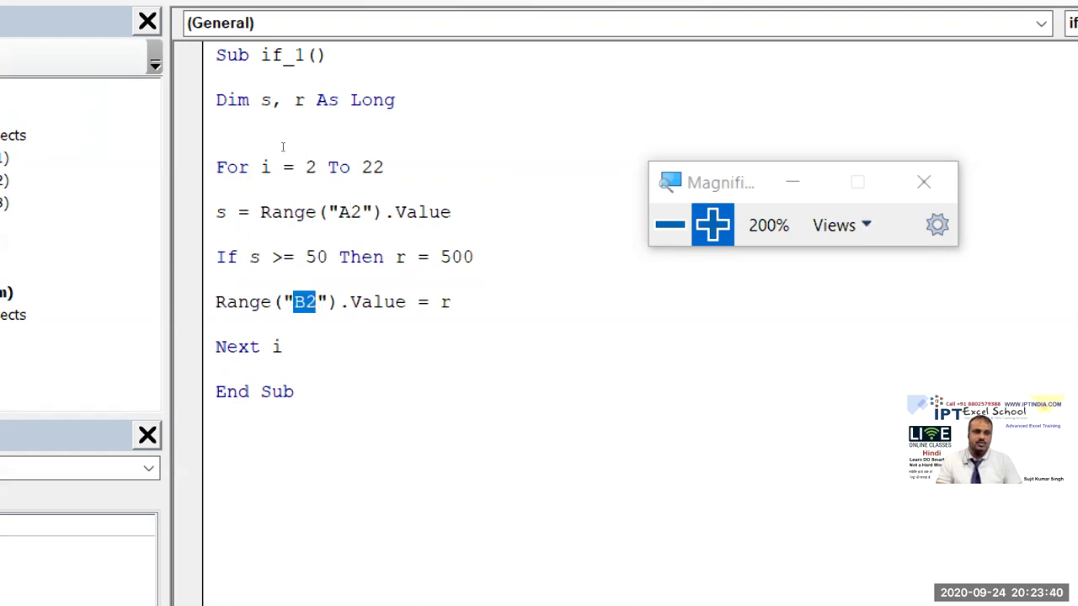
key(Up)
key(Up)
key(Up)
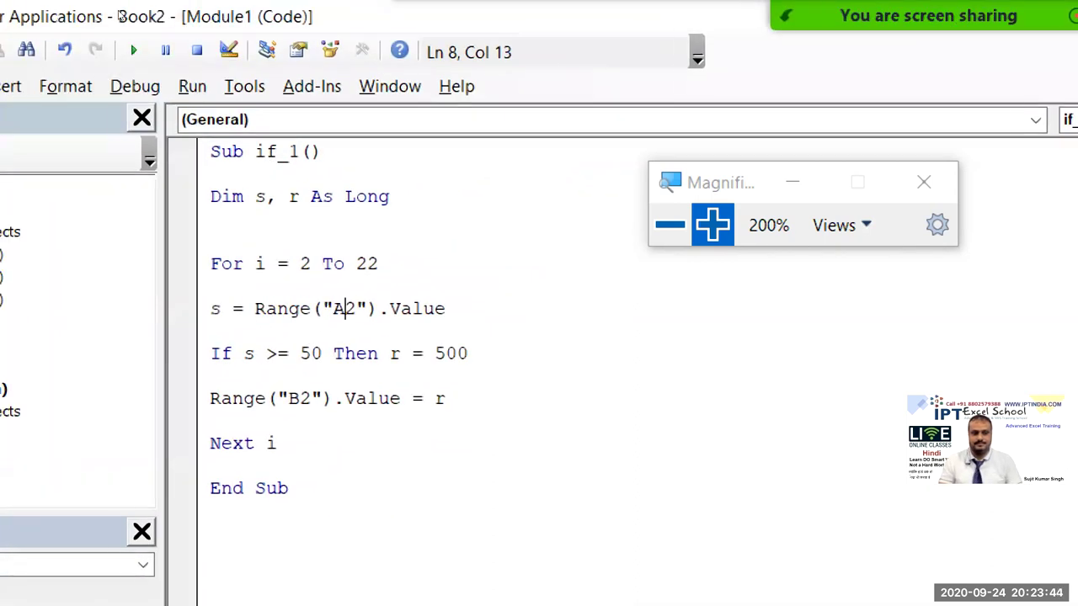
- Change Range("A2") to Range("A" & i) on the line reading column A
key(Down)
key(Up)
key(Delete)
key(Right)
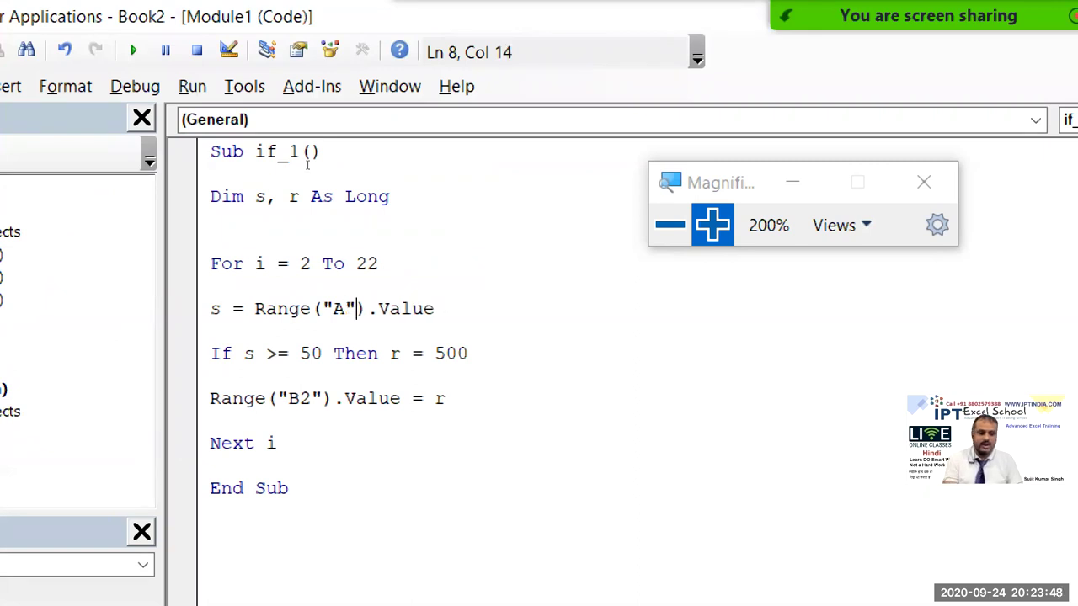
text(%\)
key(BackSpace)
key(BackSpace)
text(& )
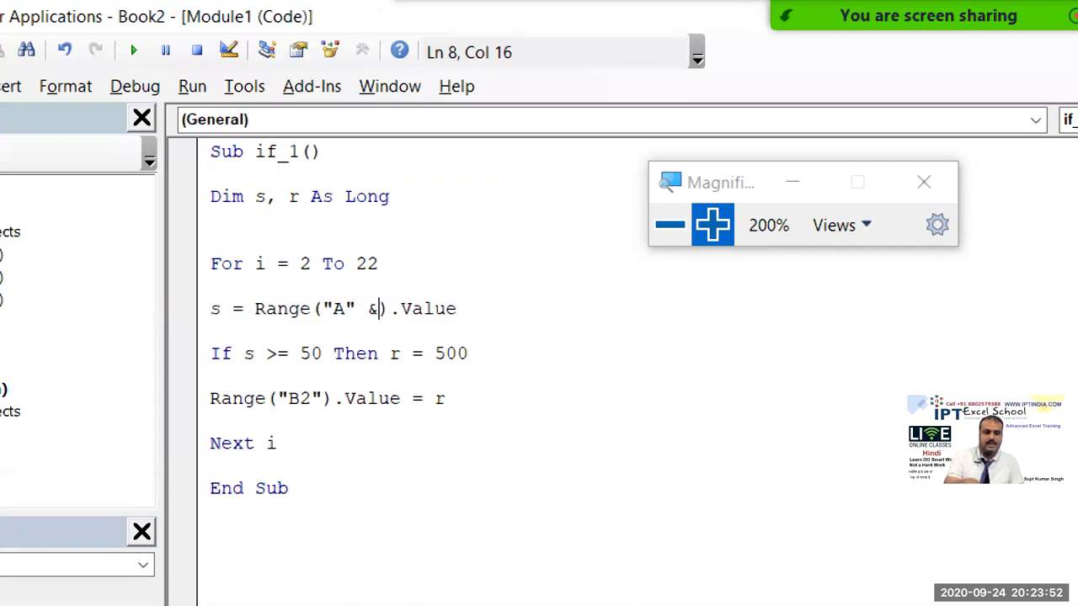
text(i)
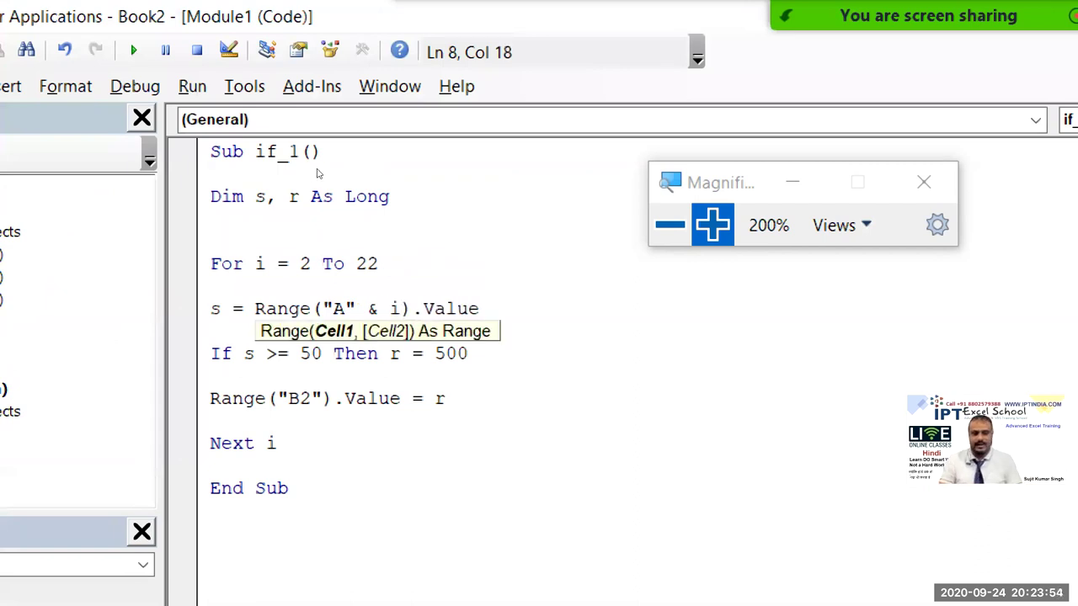
- Change Range("B2") to Range("B" & i) on the output line
key(Down)
key(Down)
key(Down)
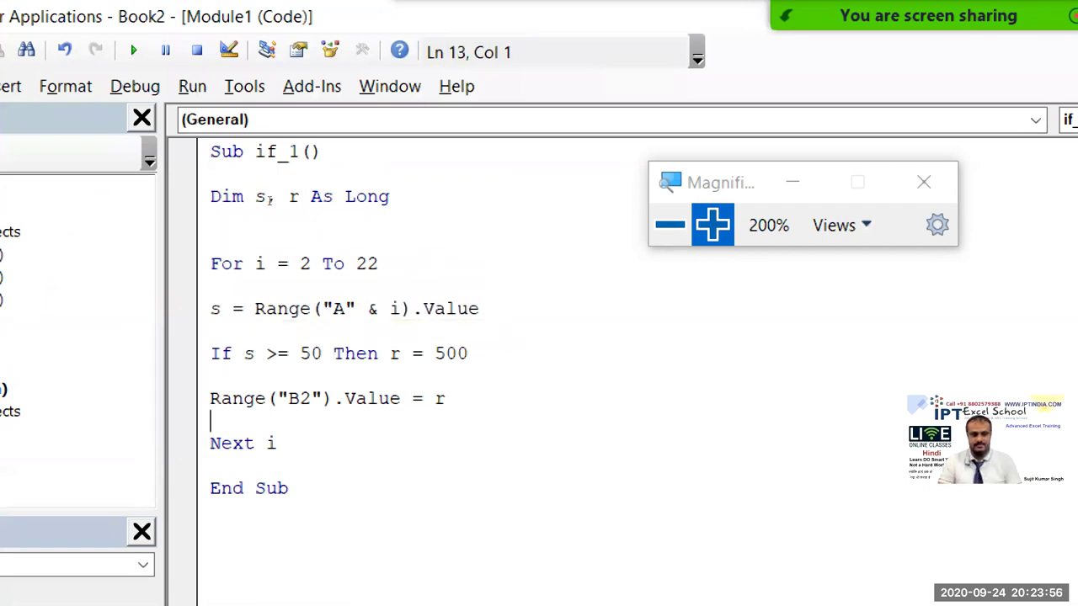
key(Up)
key(Up)
click(311, 399)
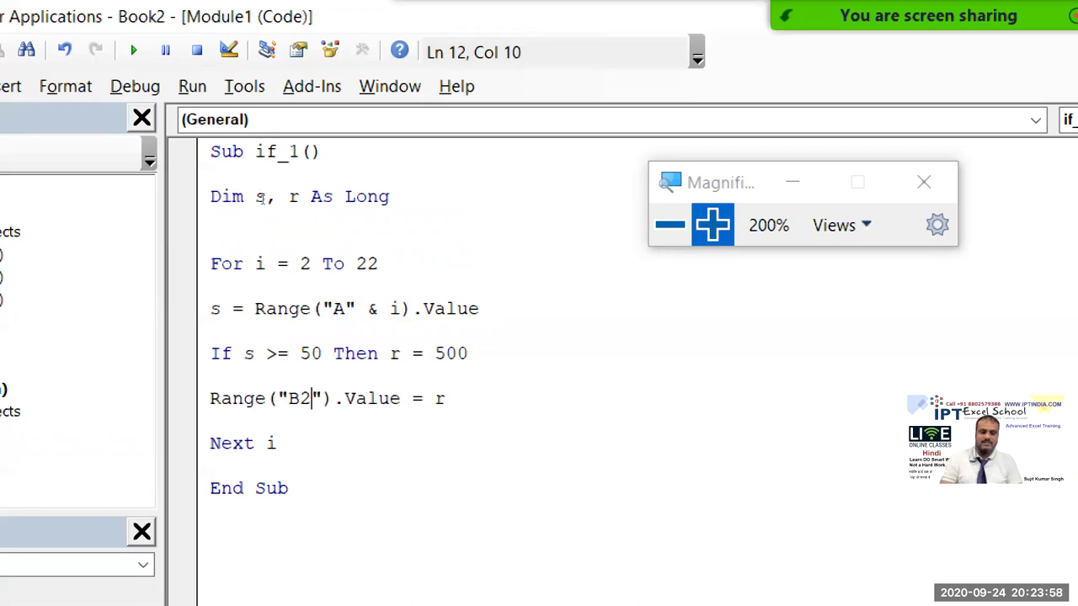
key(BackSpace)
key(Right)
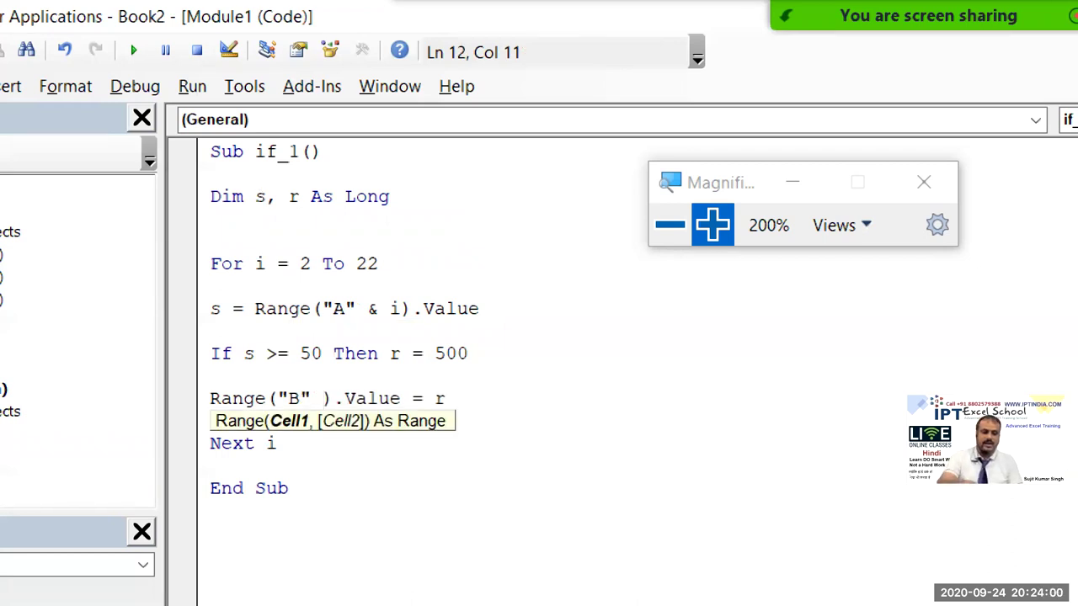
text(& i)
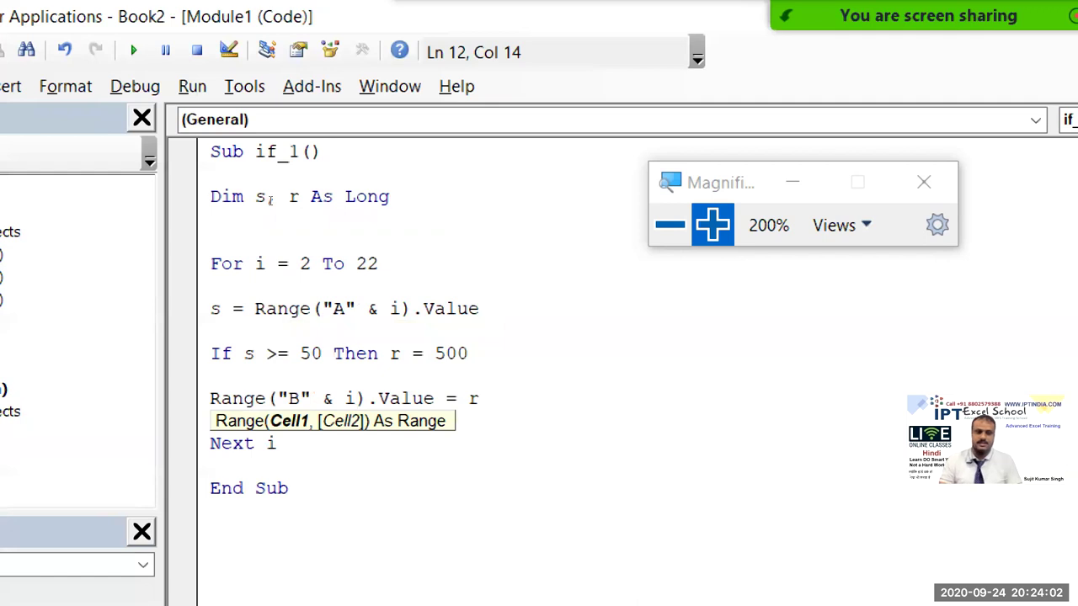
key(Up)
key(Up)
key(Left)
key(Up)
key(Up)
key(Up)
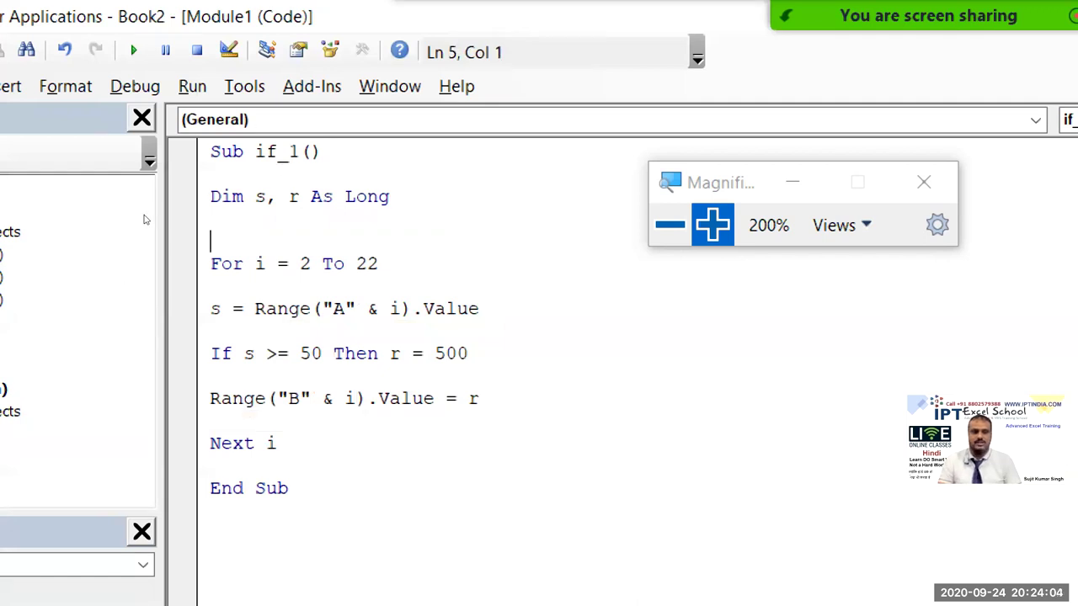
- Look through the Debug menu, then start stepping into the if_1 macro with F8
key(alt)
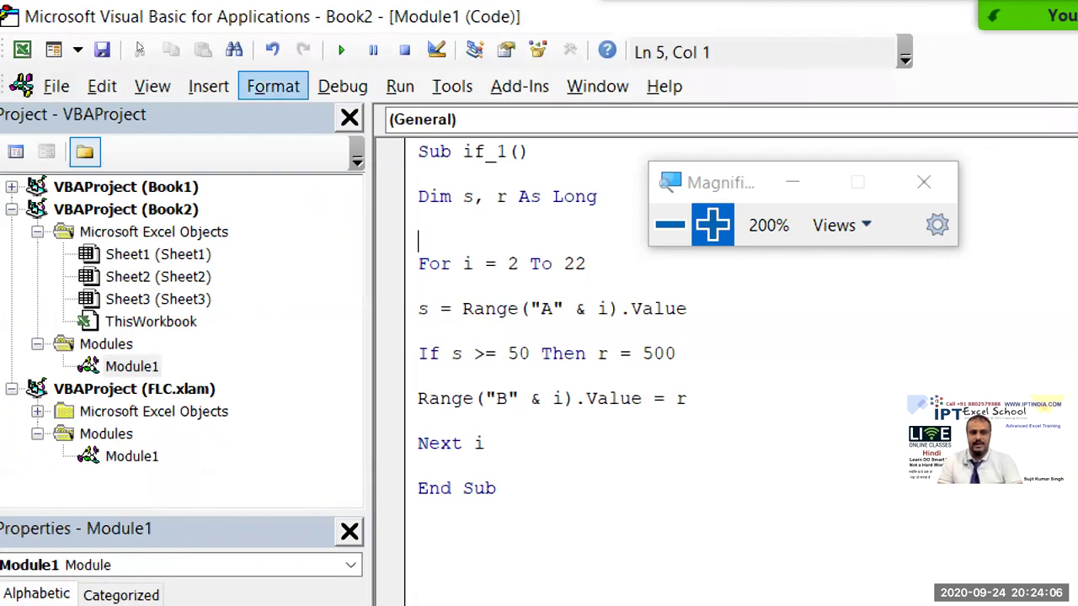
key(Right)
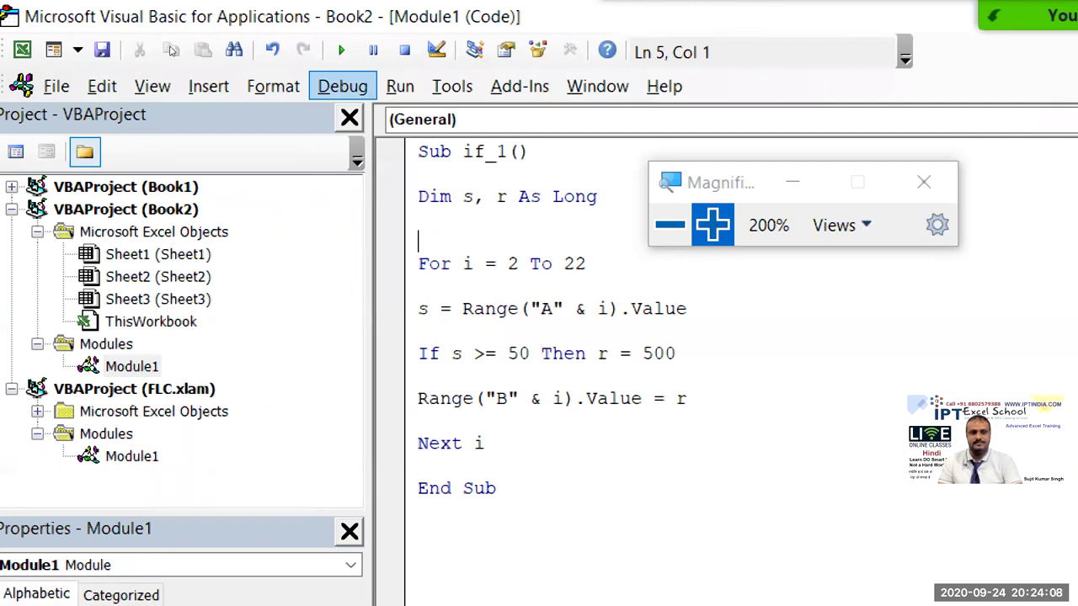
key(Down)
key(Down)
key(Up)
key(Up)
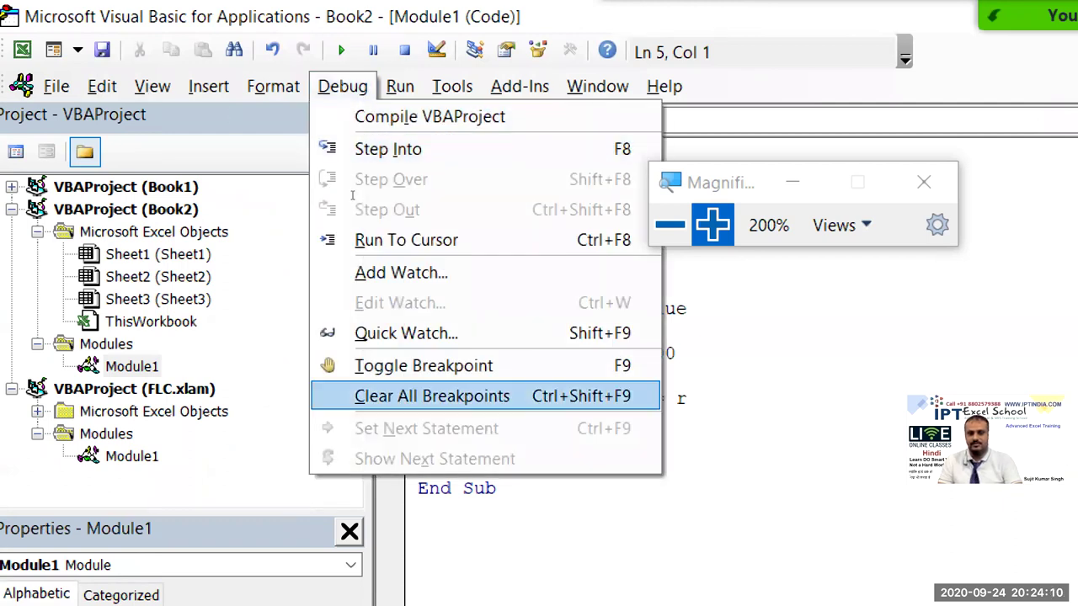
key(Return)
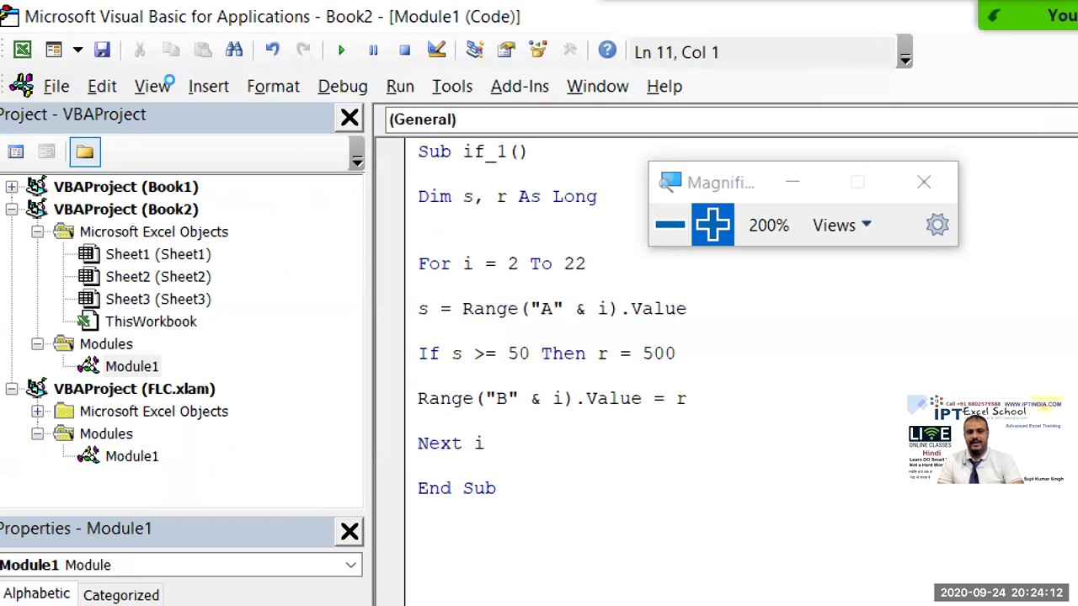
key(F8)
key(F8)
key(F8)
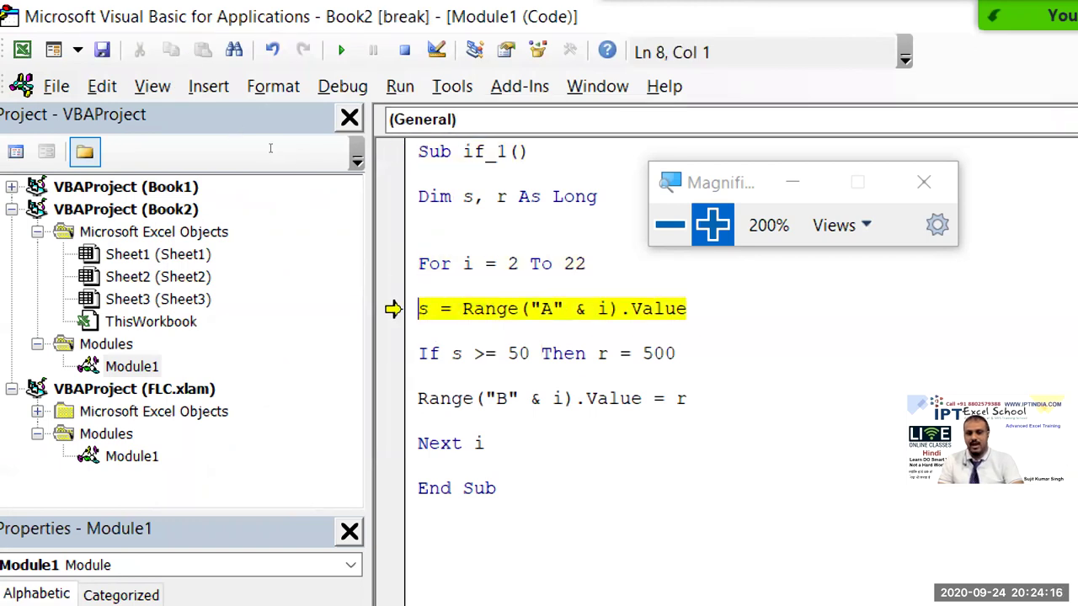
- Step through the first loop iteration: read the sale, test s >= 50, write r = 500 to column B
mouse_move(606, 309)
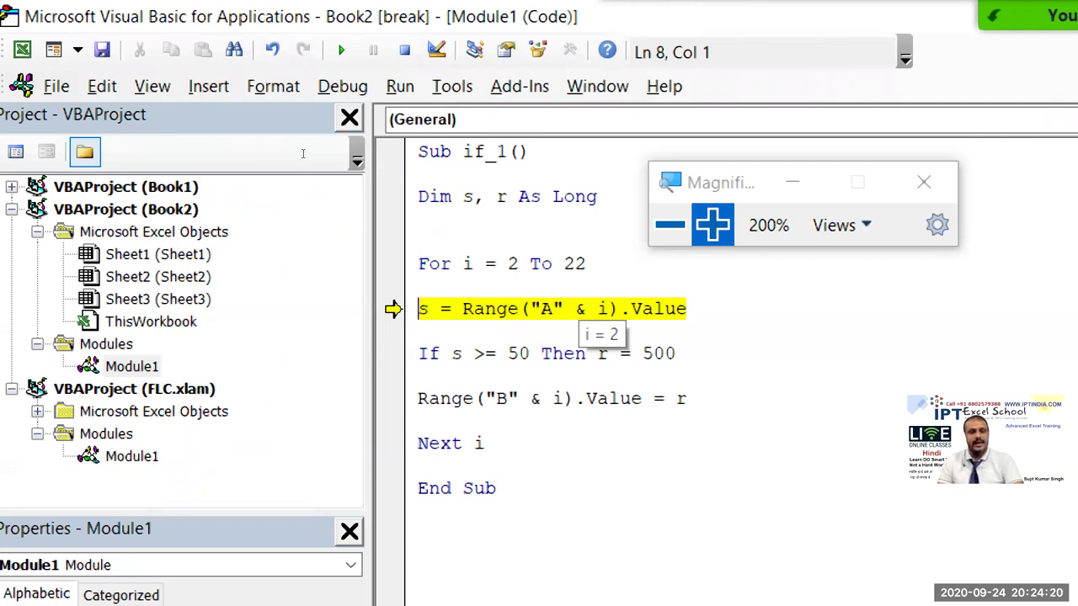
key(F8)
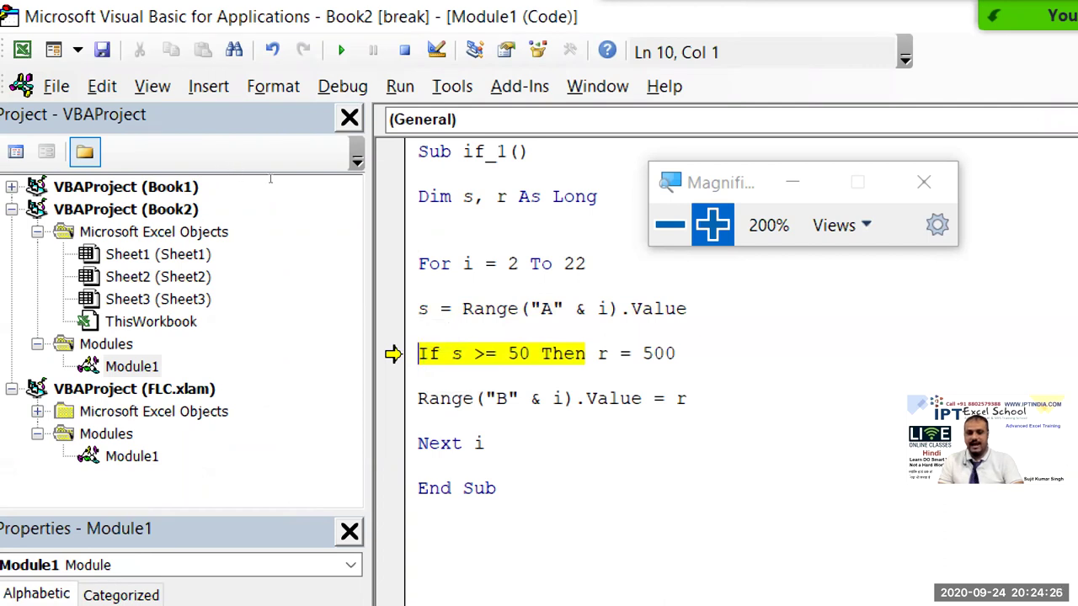
key(F8)
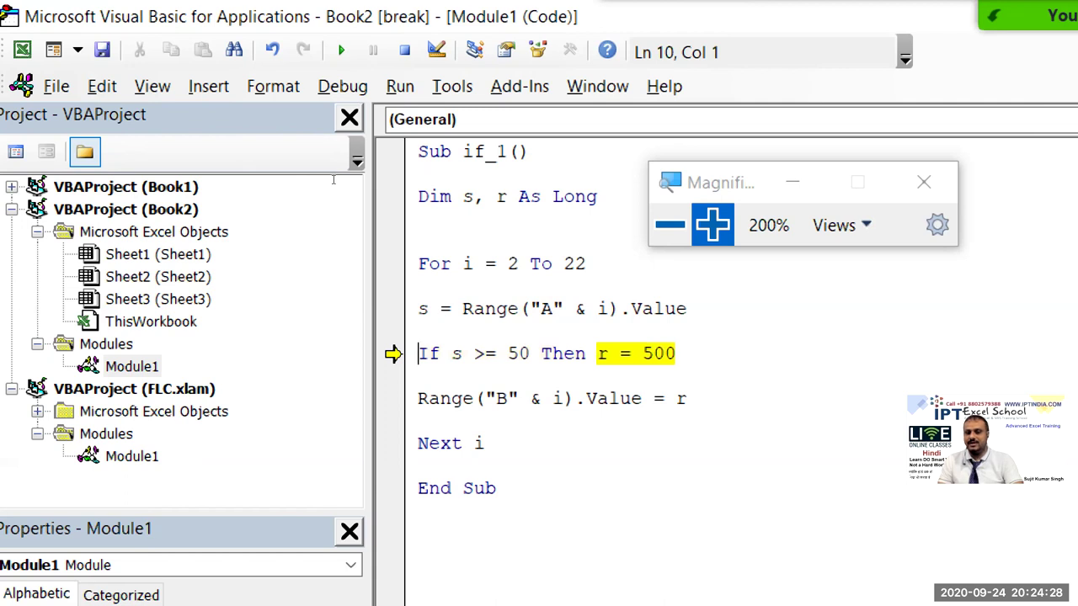
key(F8)
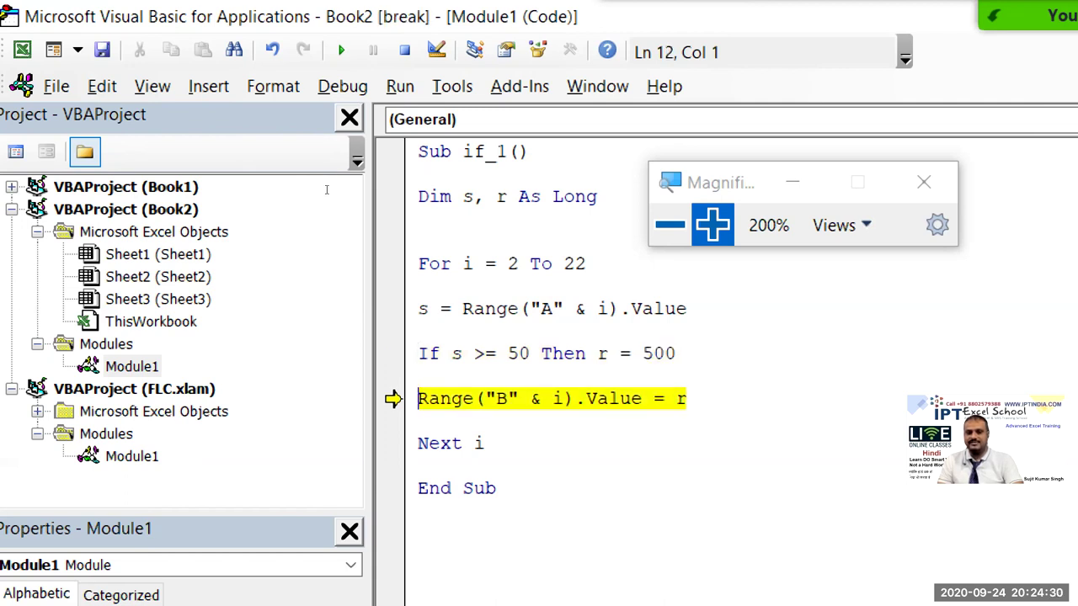
key(F8)
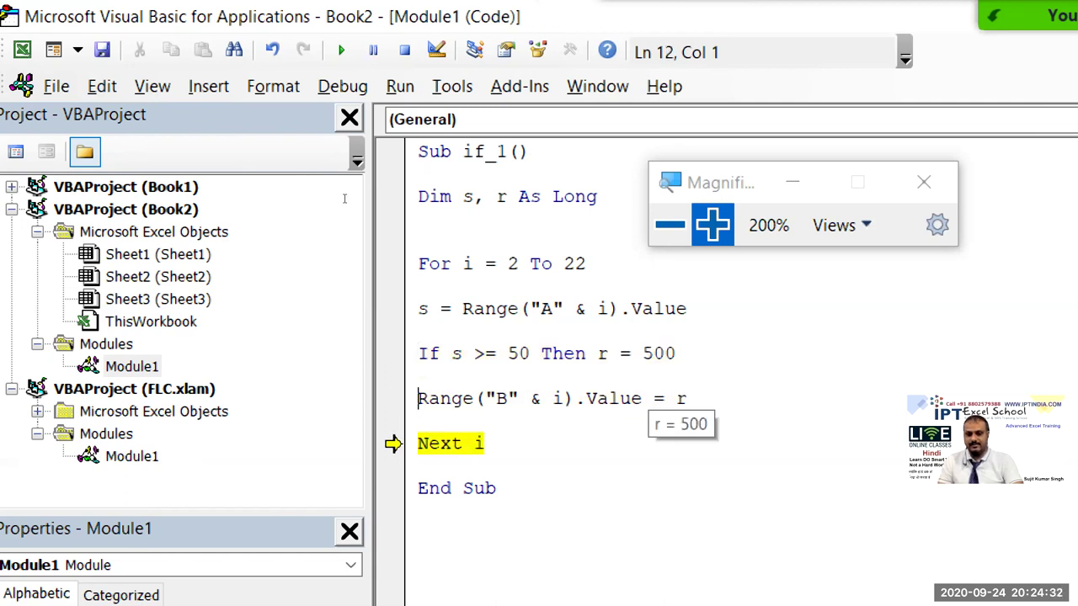
key(F8)
key(F8)
key(F8)
key(F8)
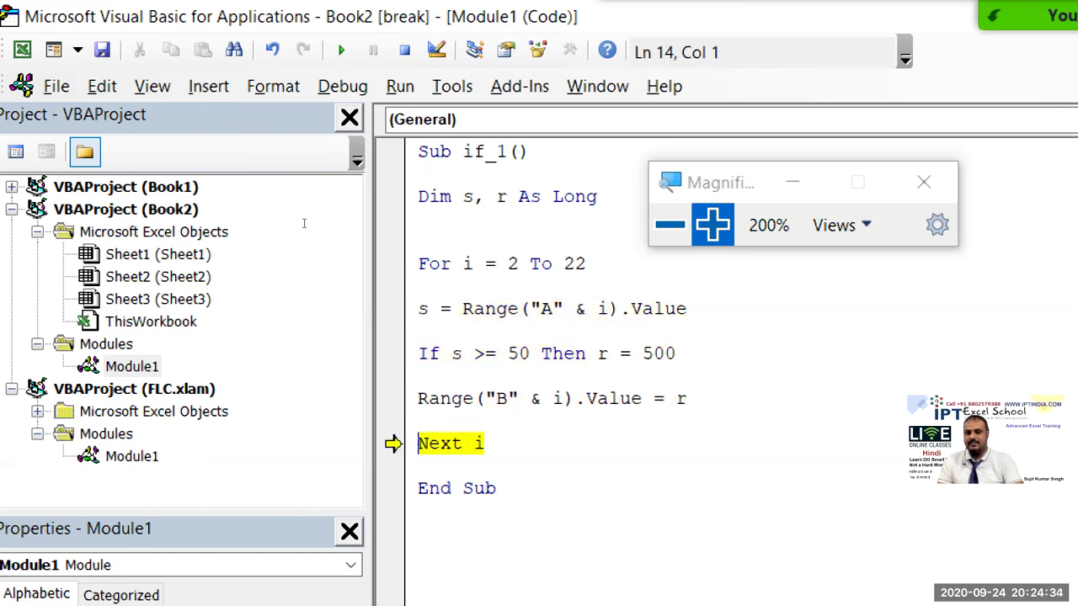
key(F8)
- Step through the remaining iterations up to row 5, then let if_1 run to completion
mouse_move(236, 134)
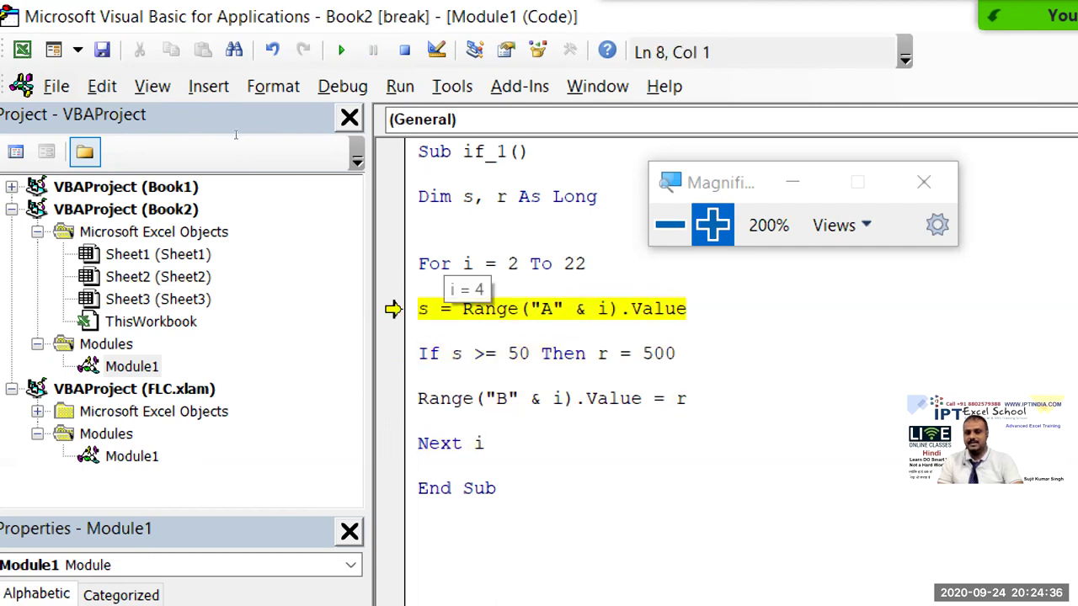
key(F8)
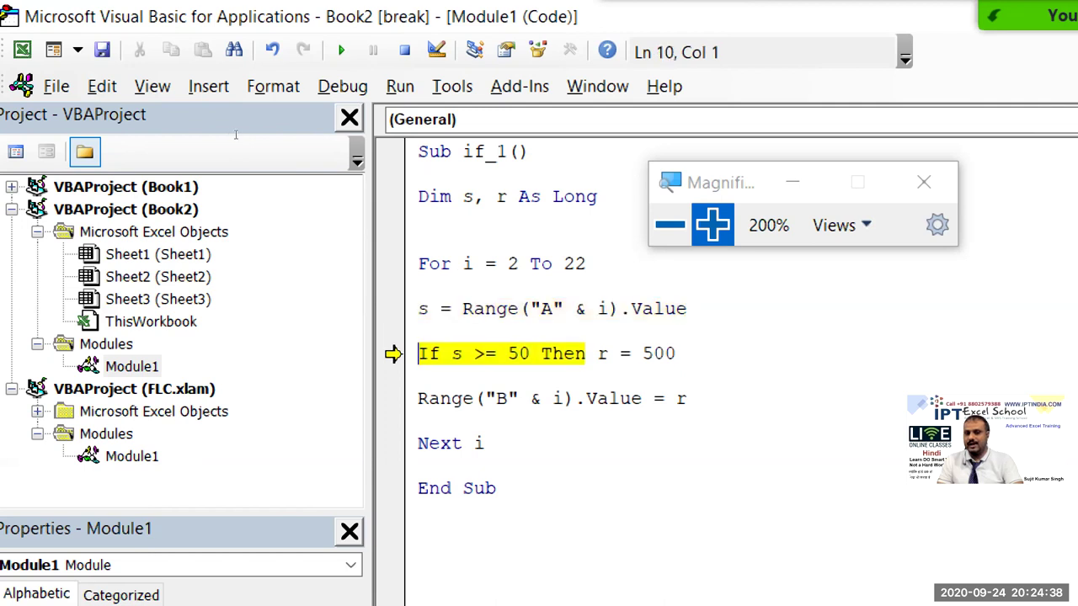
key(F8)
key(F8)
key(F8)
key(F8)
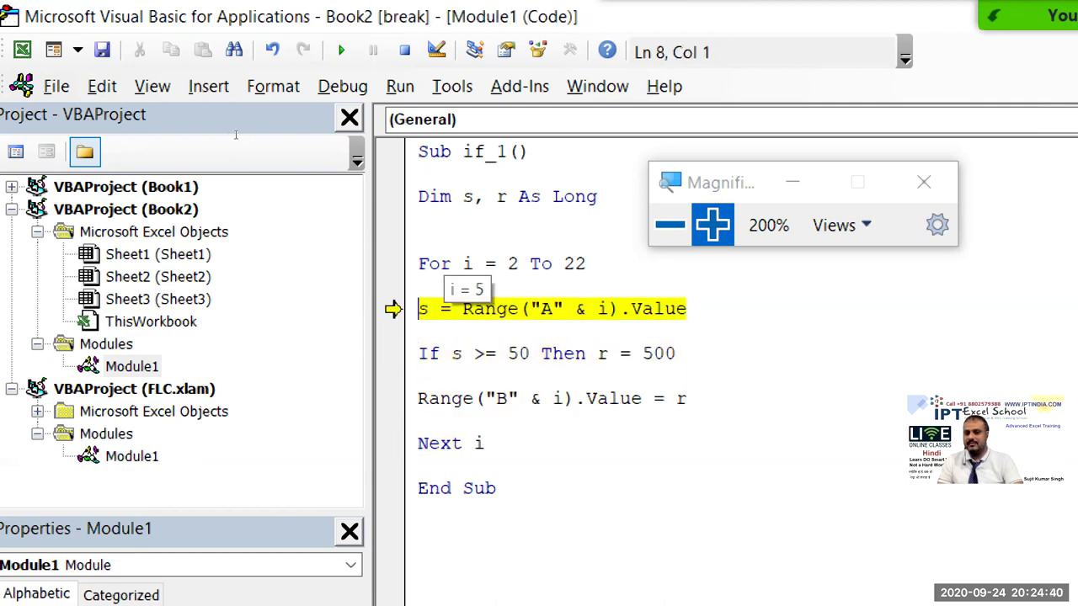
key(F8)
key(F8)
key(F8)
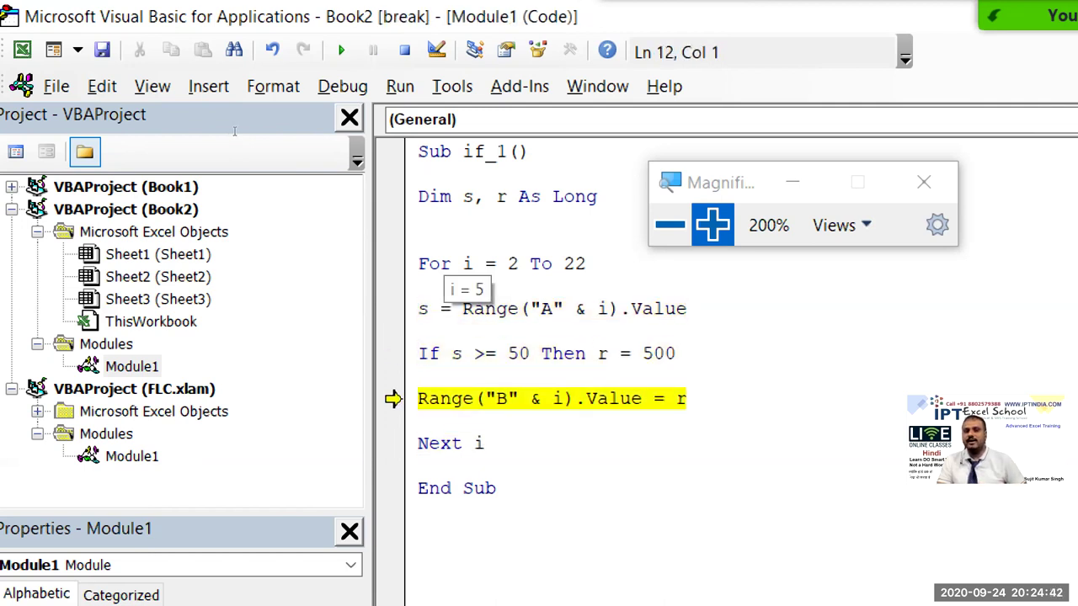
click(341, 49)
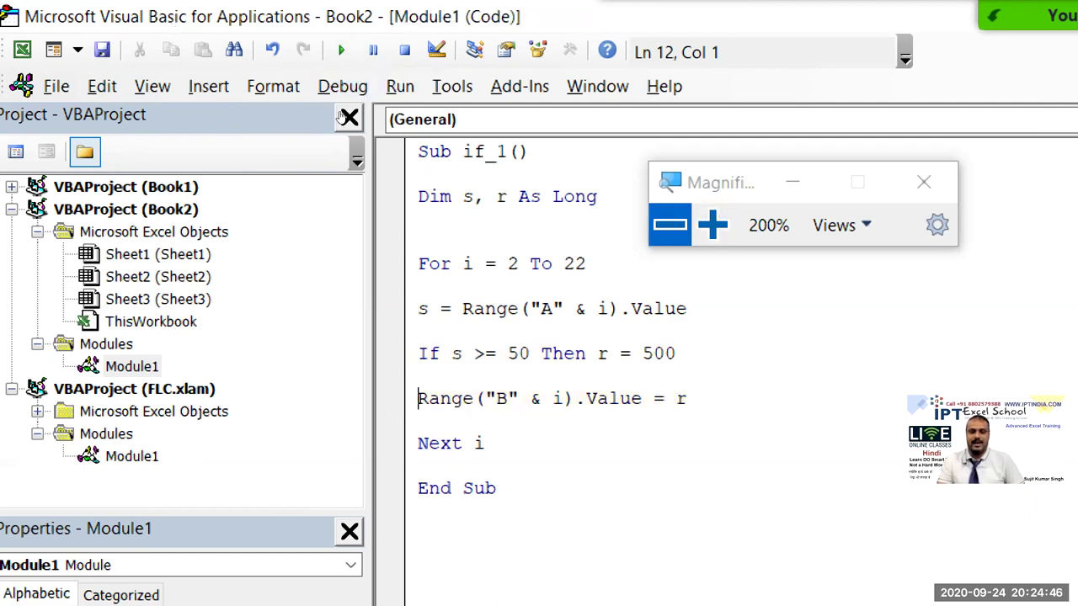
key(super+minus)
key(alt+F11)
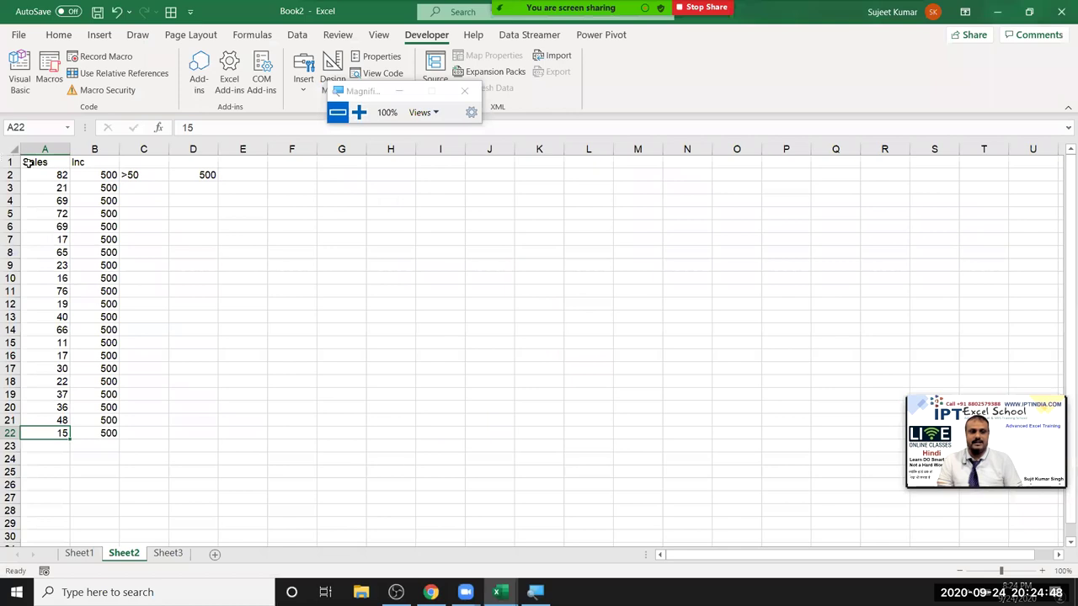
drag(88, 175, 87, 422)
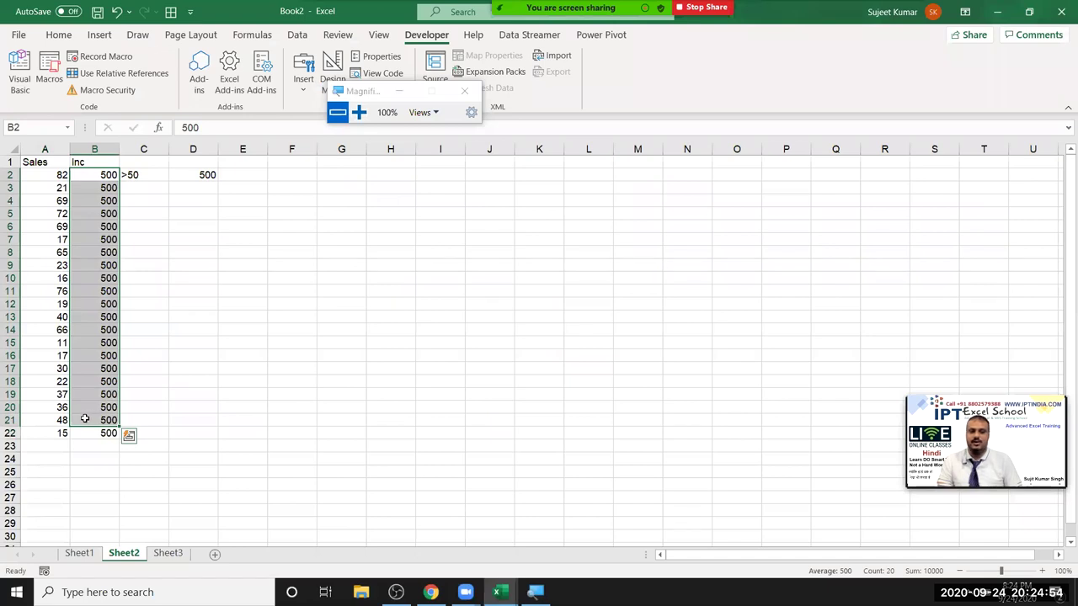
key(alt+F11)
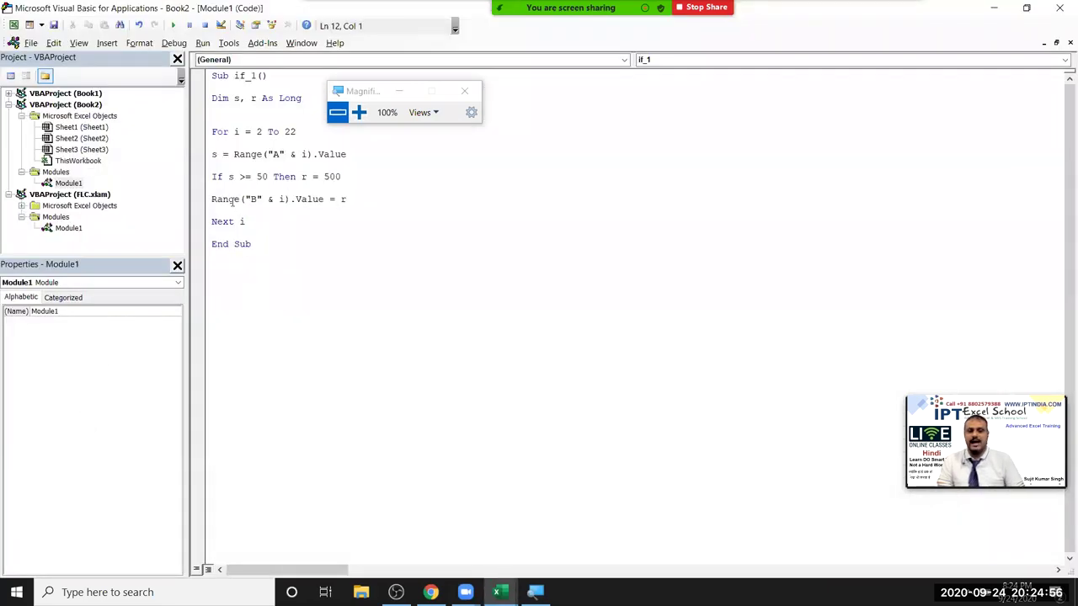
- Highlight the r = 500 assignment and the whole one-line If statement
click(358, 112)
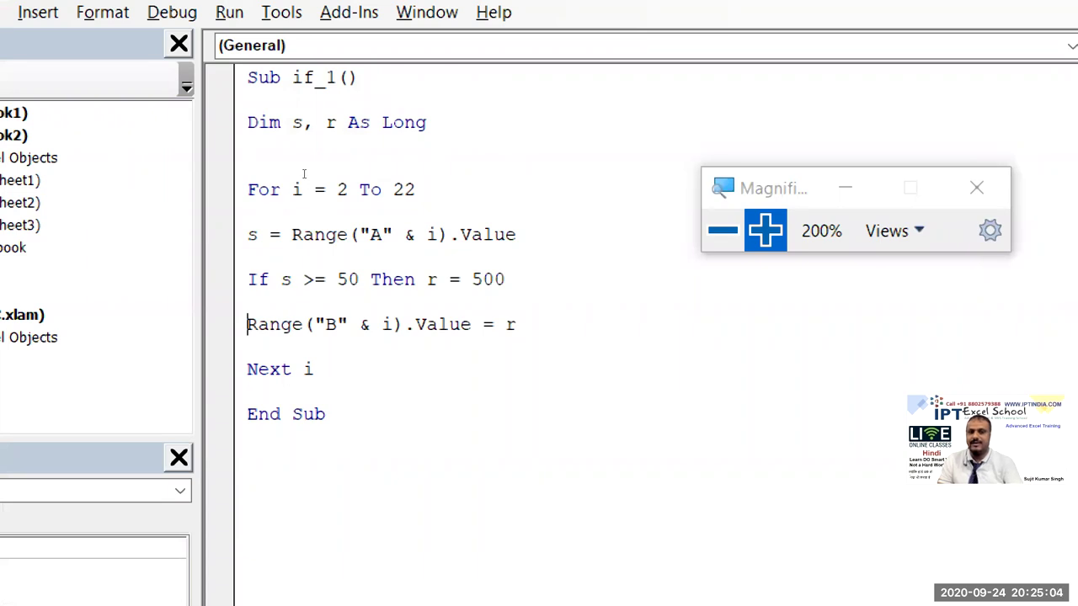
drag(426, 279, 505, 280)
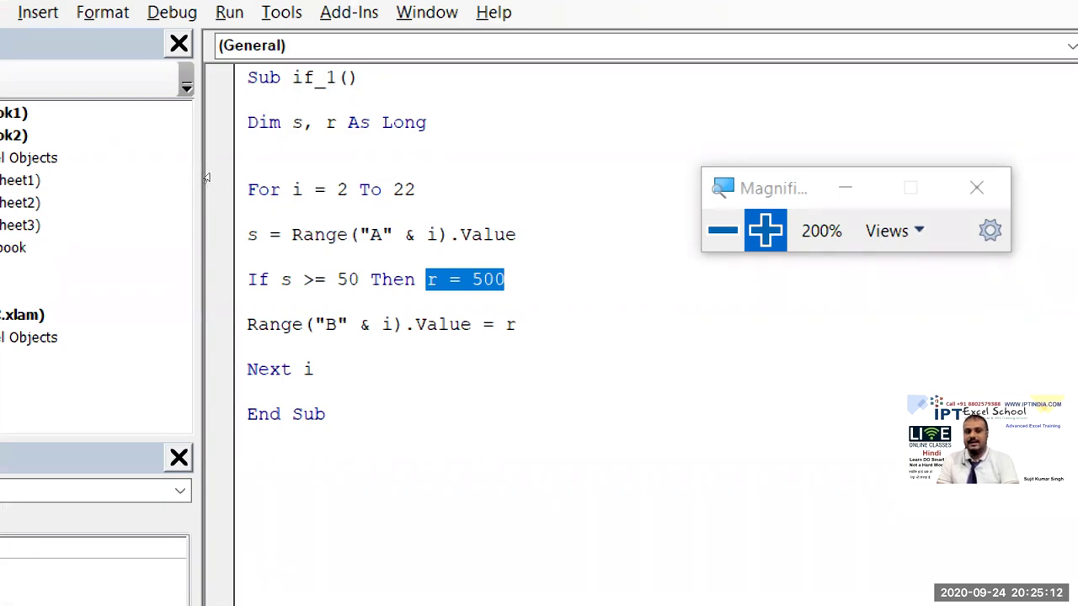
key(Home)
key(shift+End)
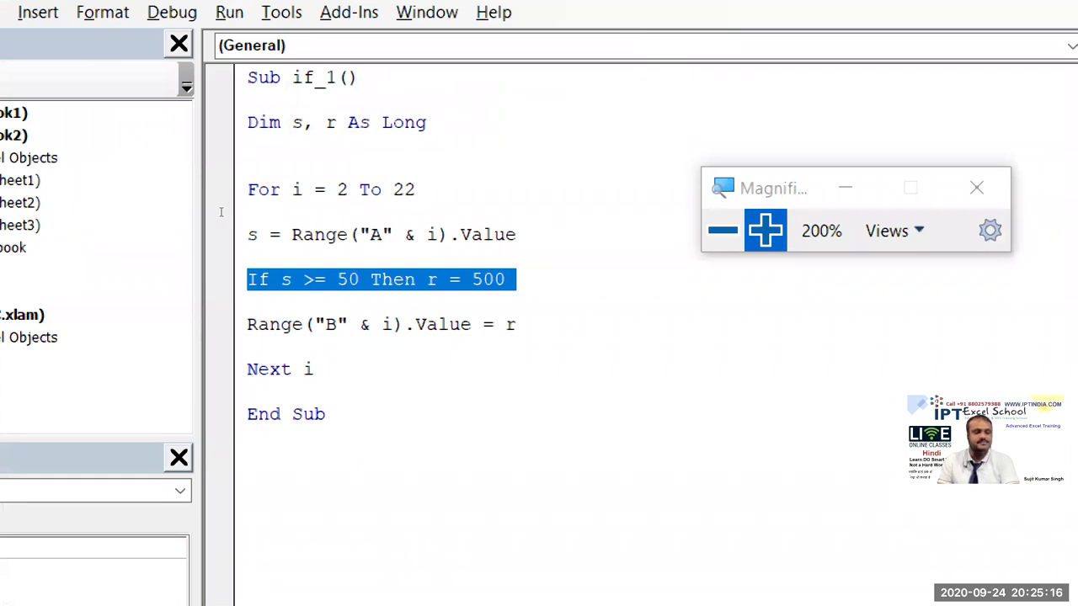
click(247, 347)
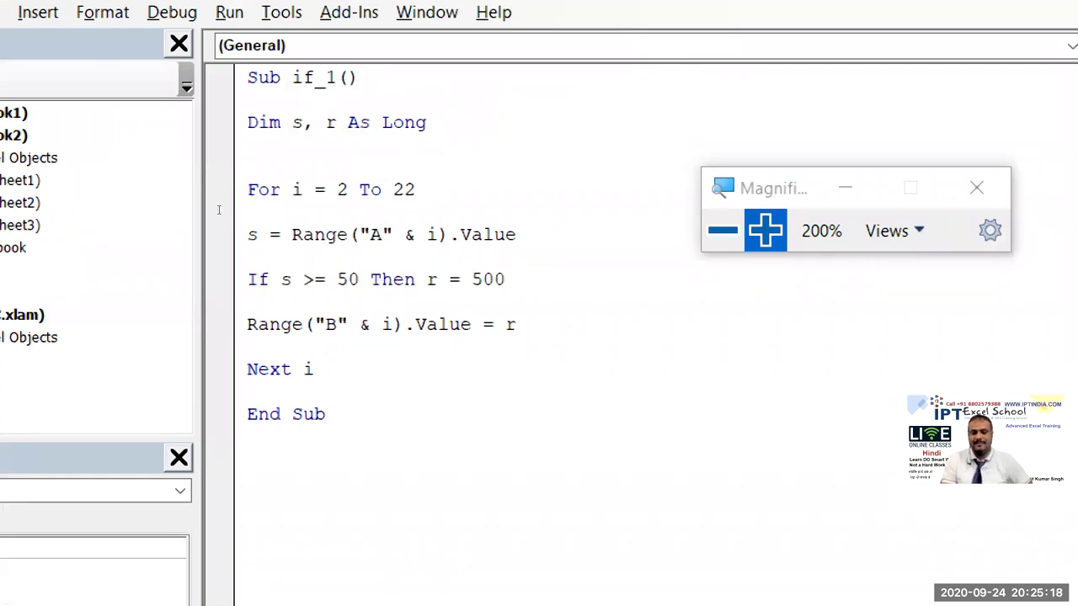
- Add an r = 0 line before Next i, then clear the old column B values in Excel
key(Return)
key(Up)
key(Return)
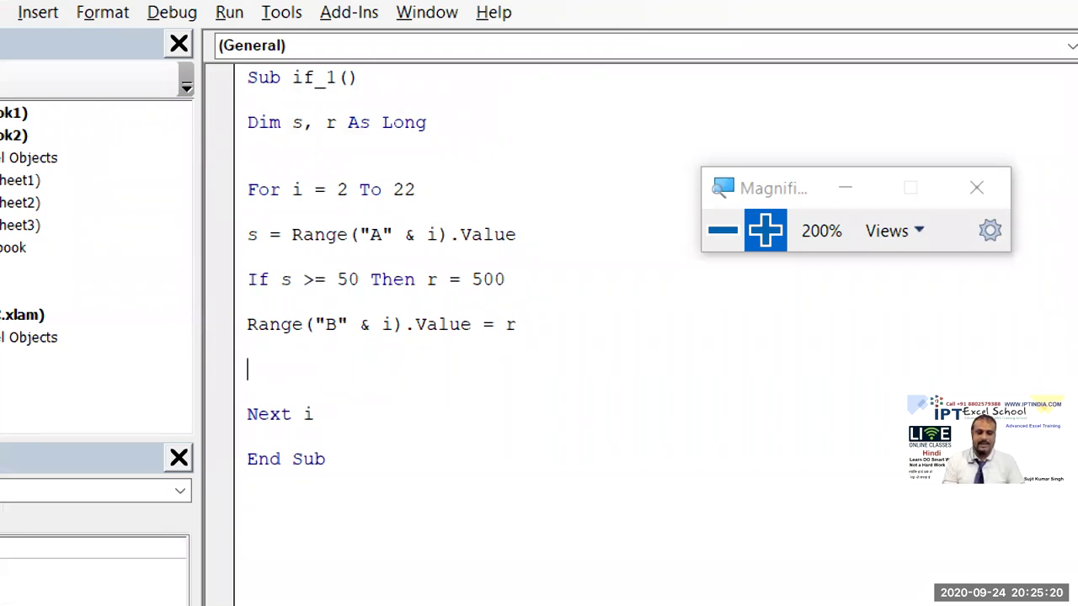
text(r=)
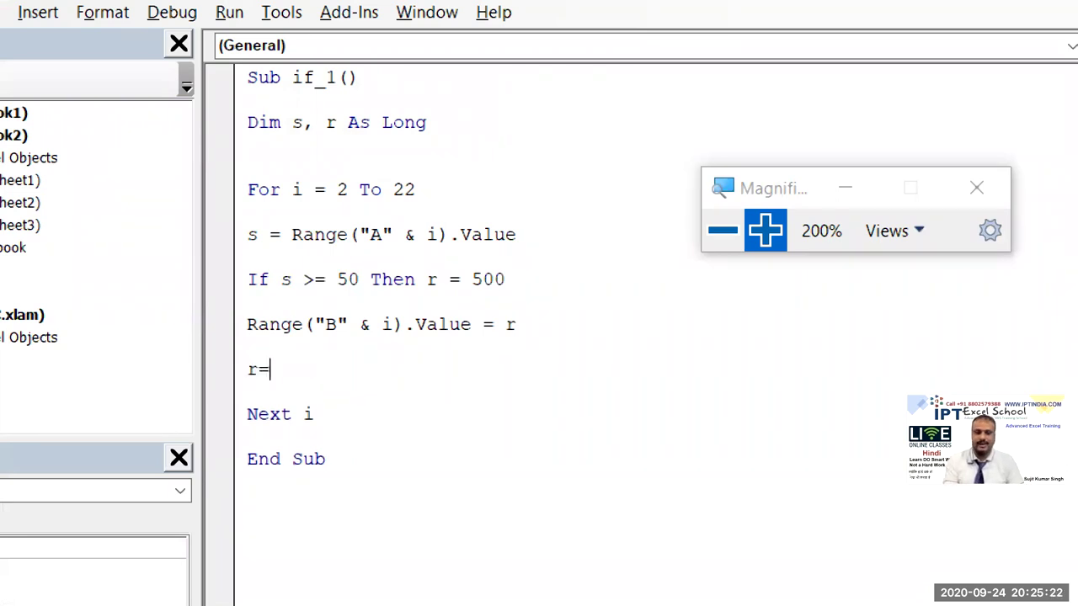
text(0)
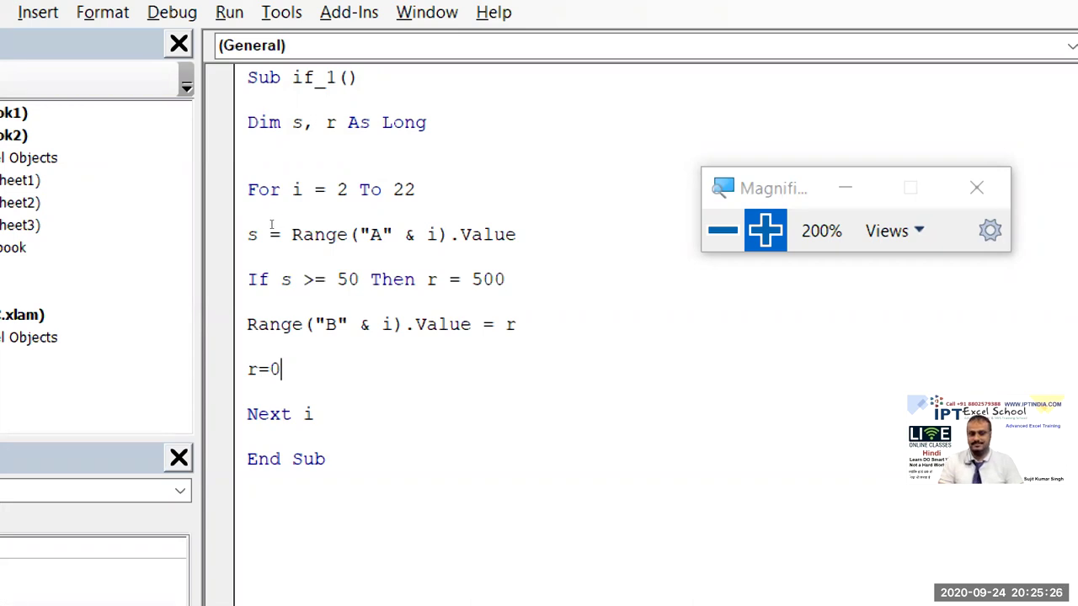
key(Down)
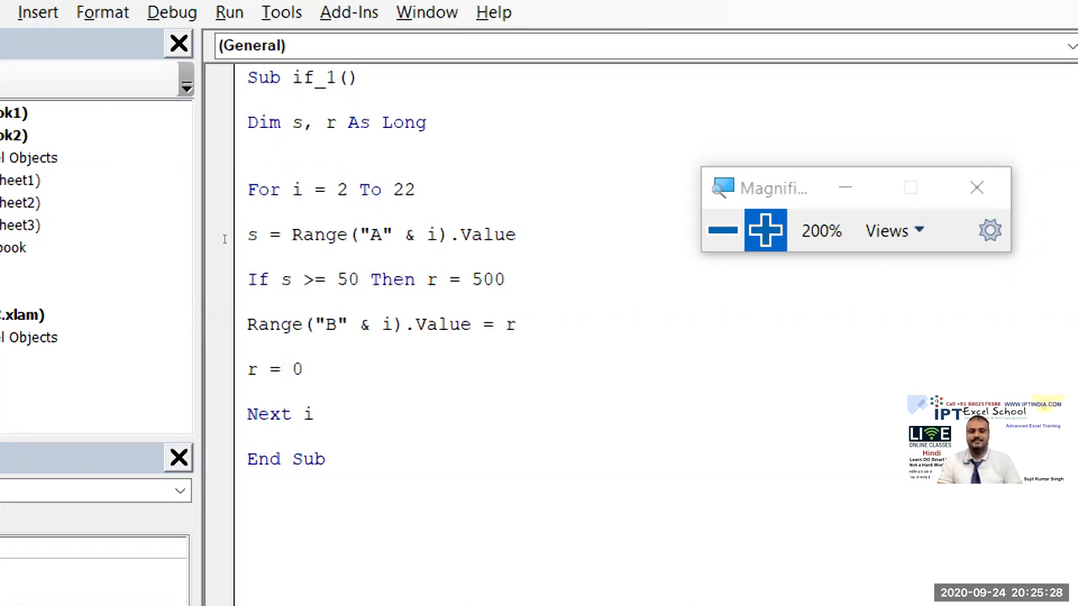
key(alt+F11)
key(Delete)
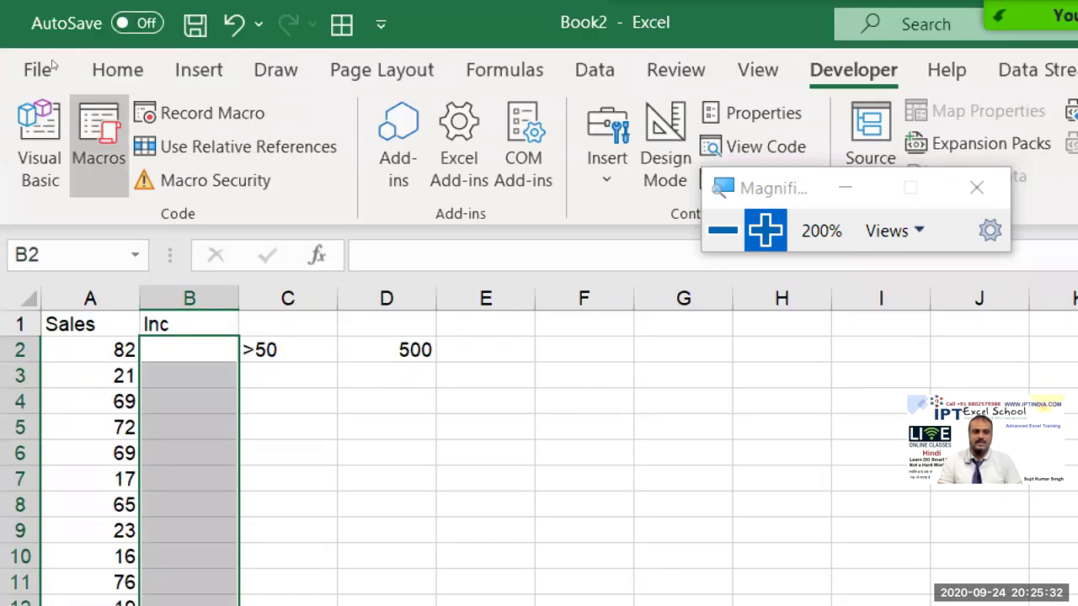
- Run if_1, review its results in column B, then delete them
click(116, 97)
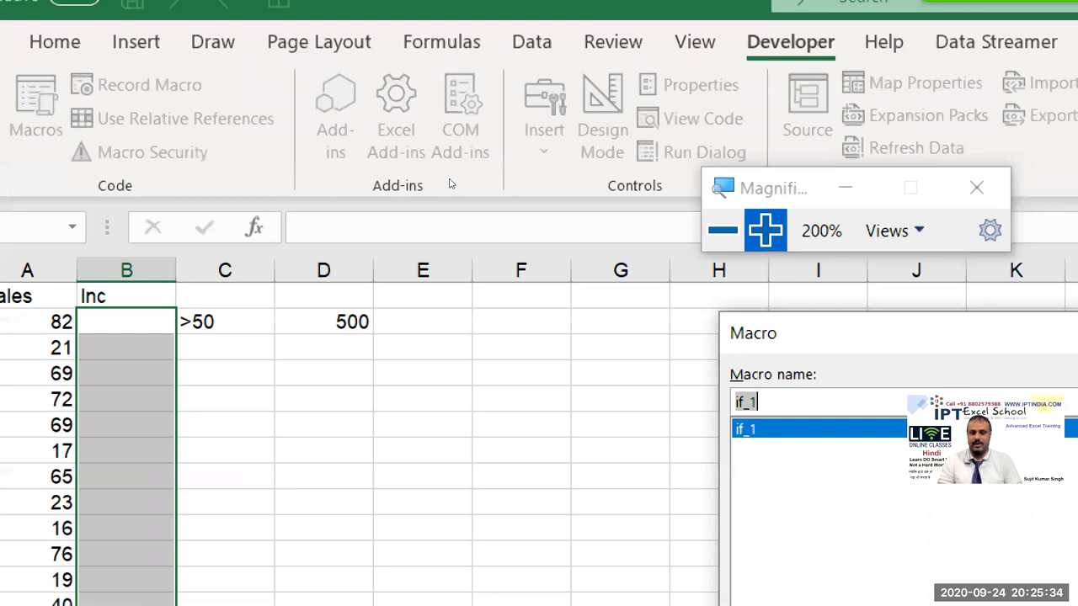
key(Return)
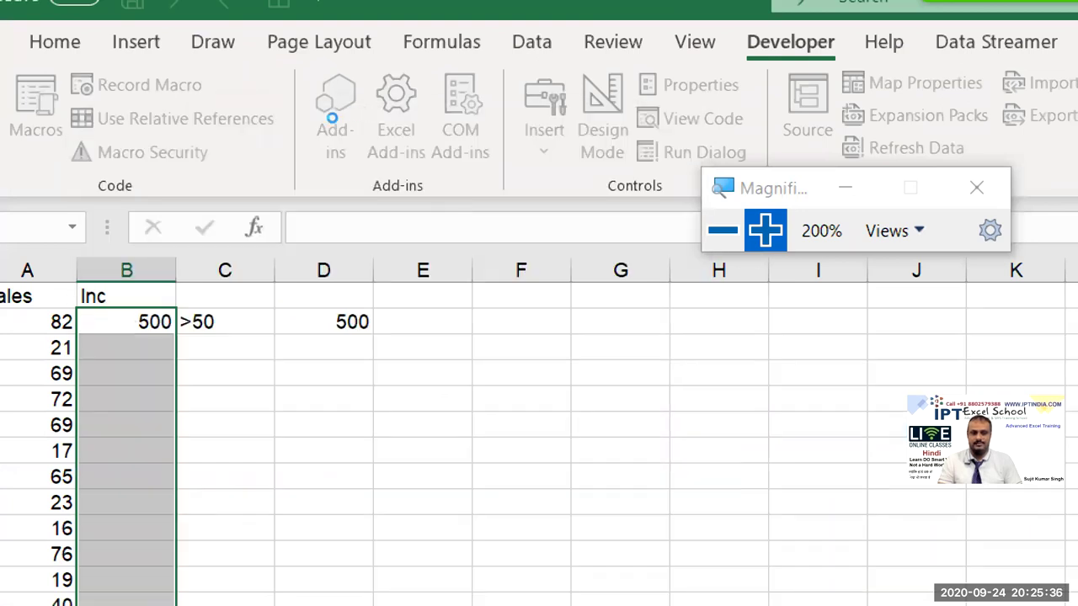
scroll(253, 379, down, 2)
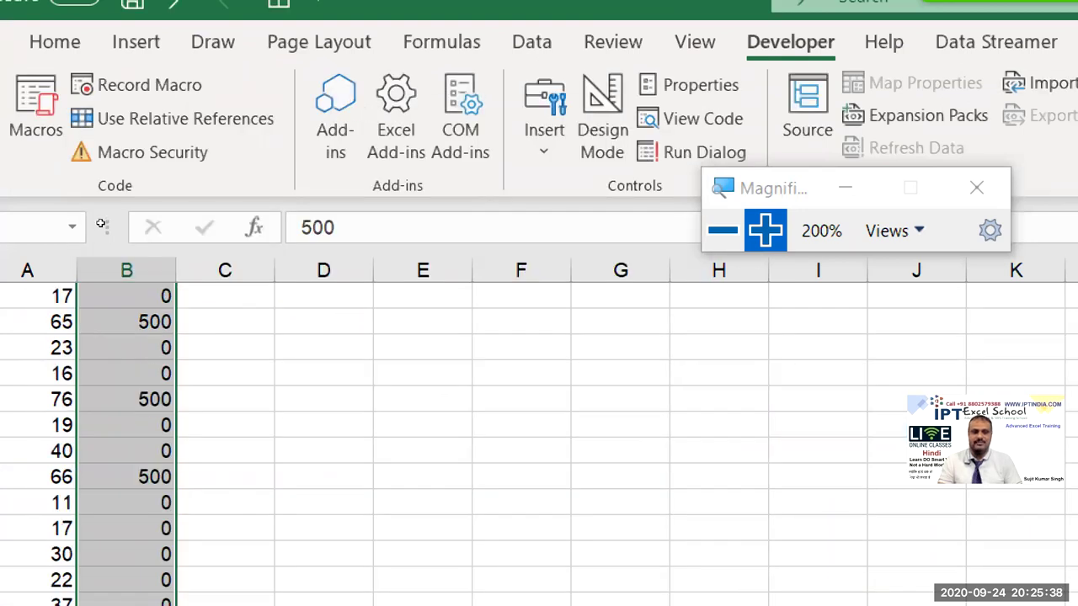
scroll(253, 379, up, 2)
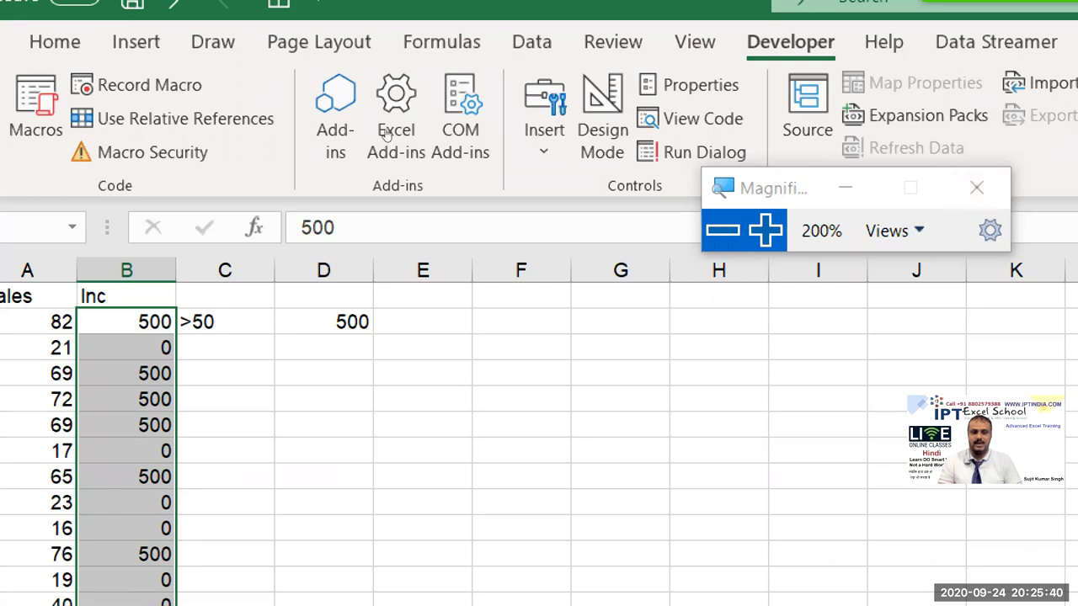
key(super+minus)
click(89, 213)
click(95, 239)
click(97, 304)
drag(101, 433, 84, 175)
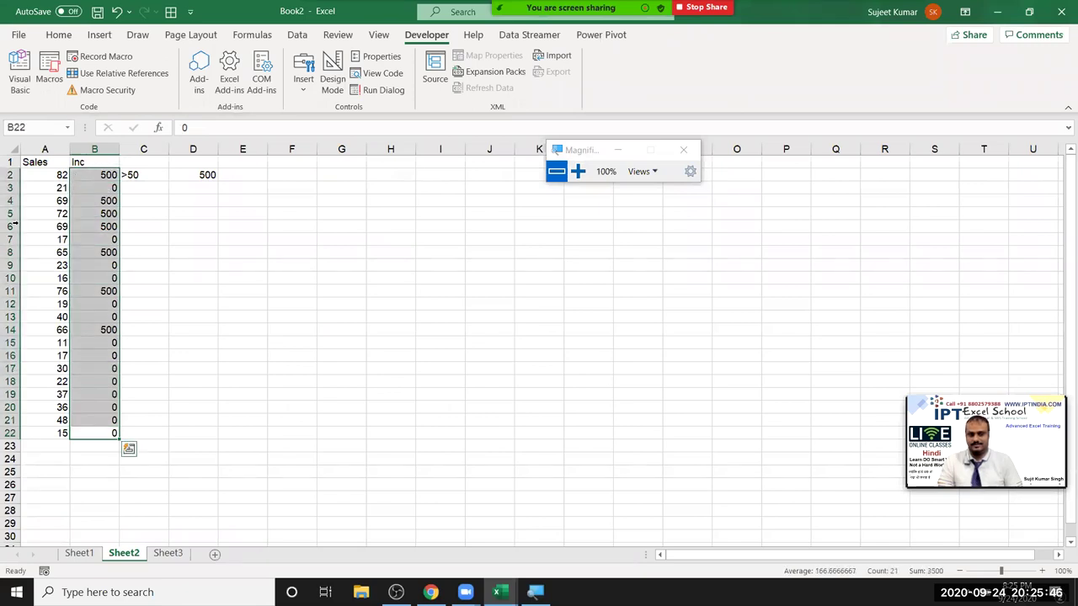
key(Delete)
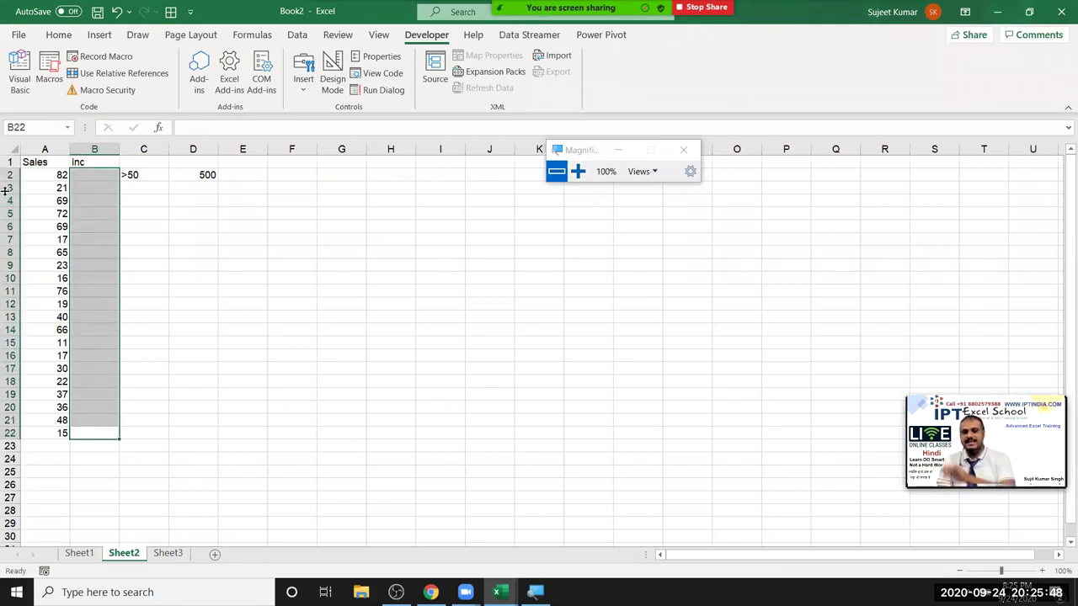
- Enter 15 in D3 as the lower incentive below the 500
click(189, 188)
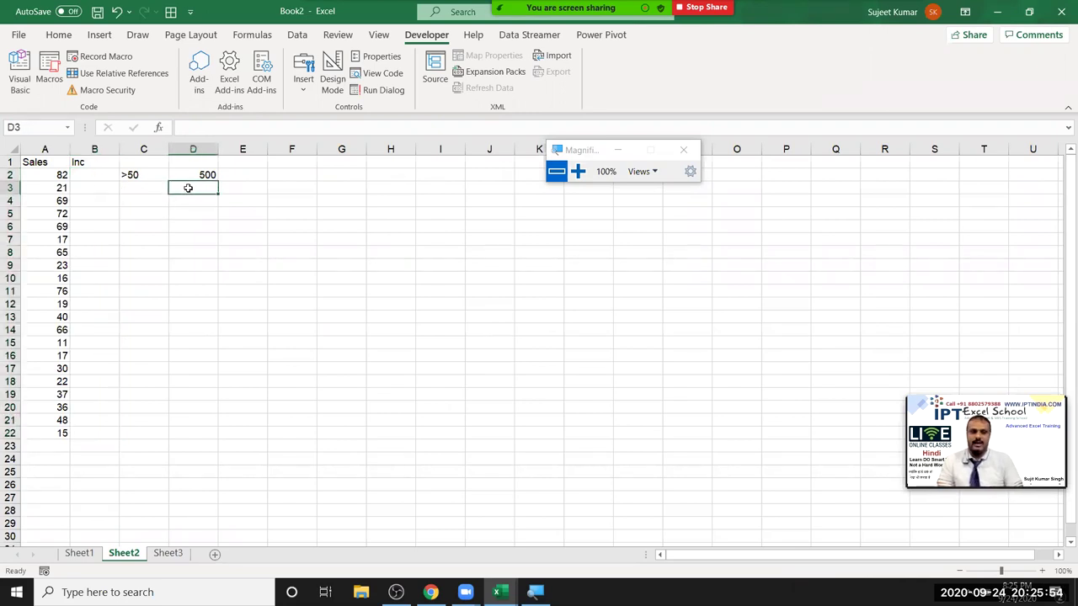
text(15)
key(Return)
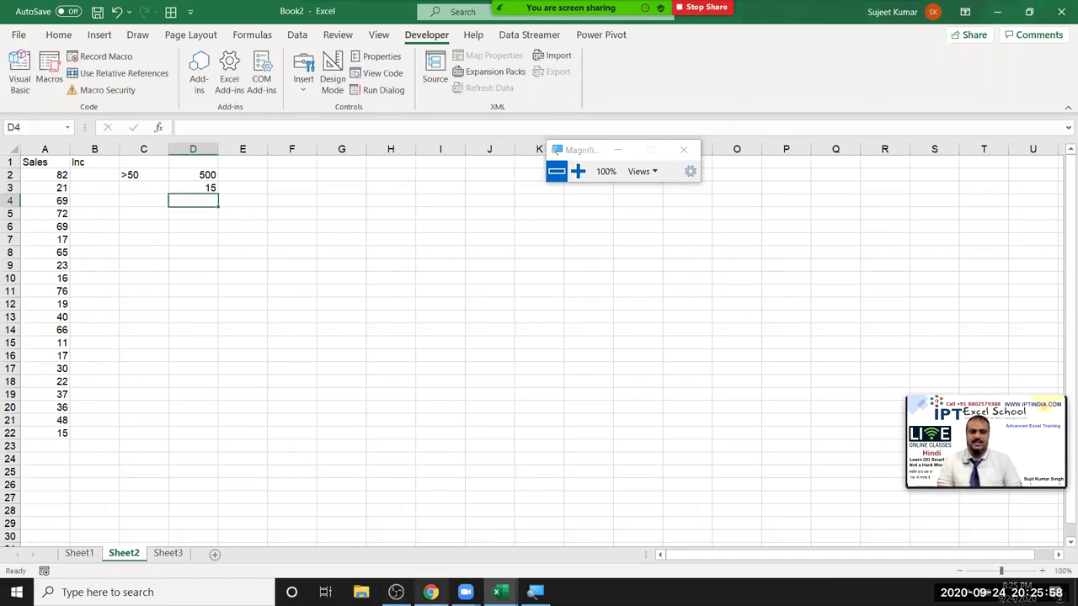
key(alt+F11)
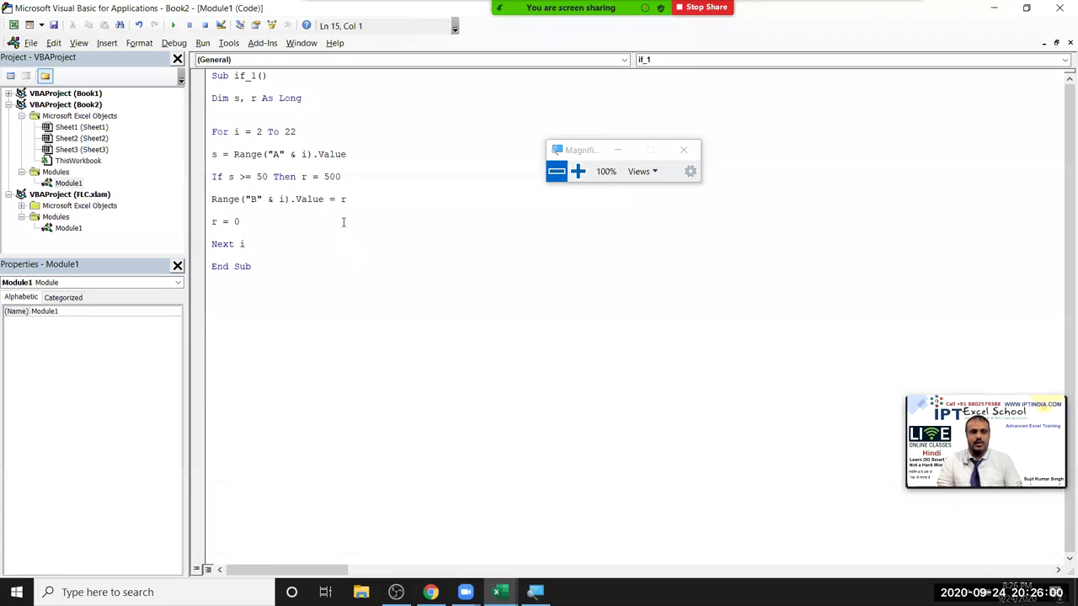
- Rewrite the one-line If as If s >= 50 Then / r = 500 / Else / r = 15 / End If
click(347, 178)
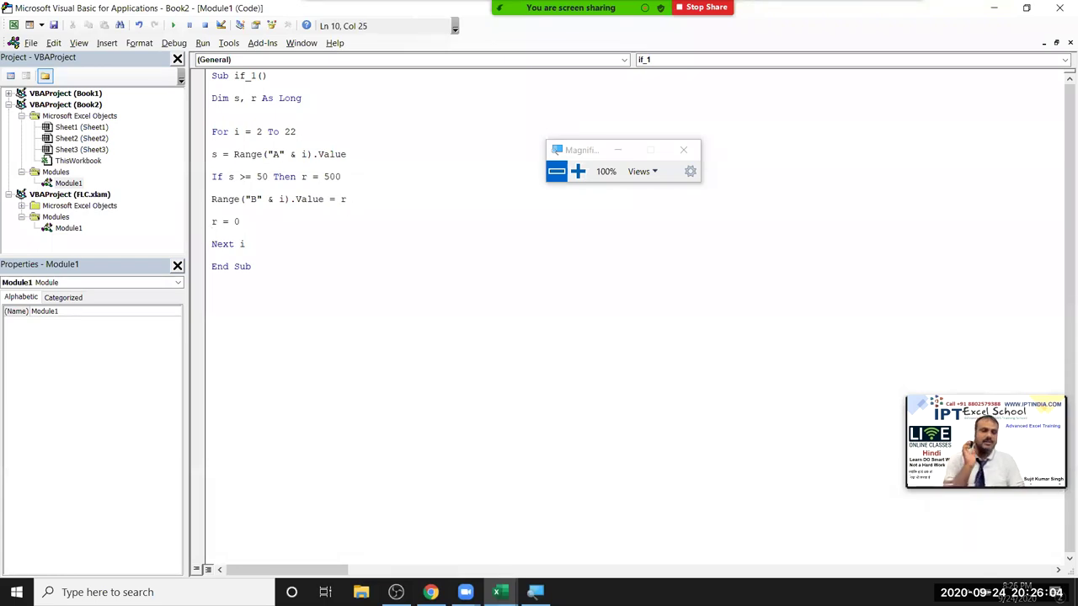
text(then)
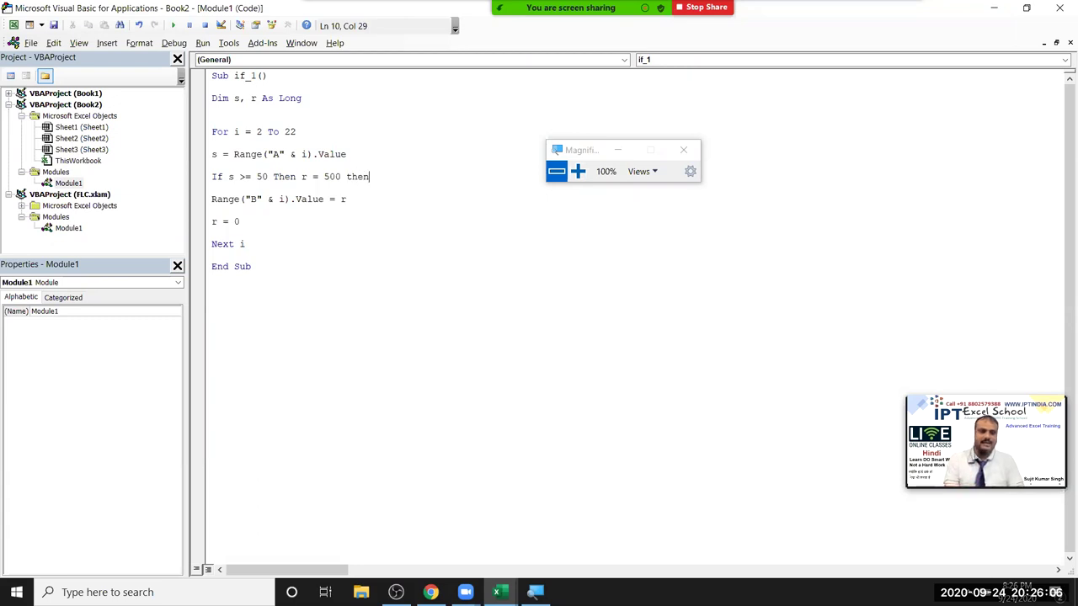
key(Return)
key(Return)
key(BackSpace)
key(BackSpace)
key(BackSpace)
key(BackSpace)
key(BackSpace)
key(BackSpace)
key(BackSpace)
key(BackSpace)
key(BackSpace)
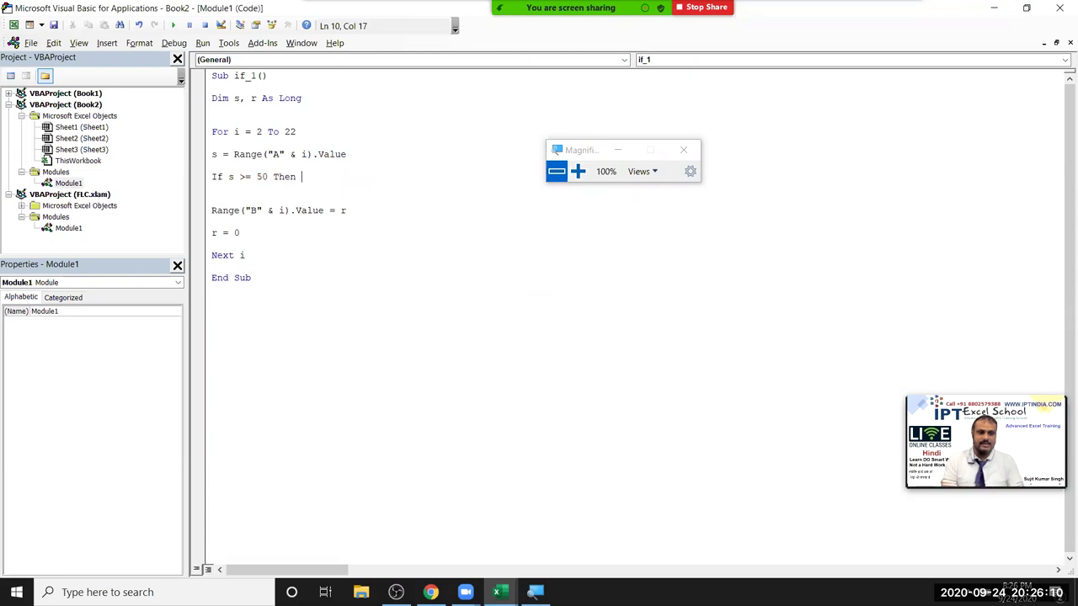
key(Return)
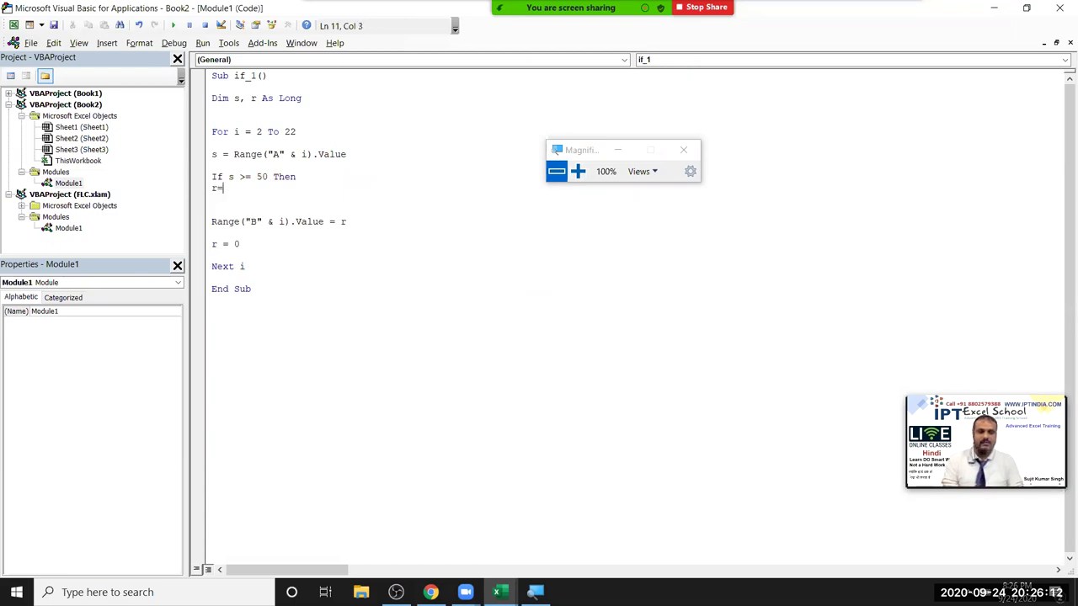
text(500)
key(Return)
text(else)
key(Return)
text(r = 15)
key(Return)
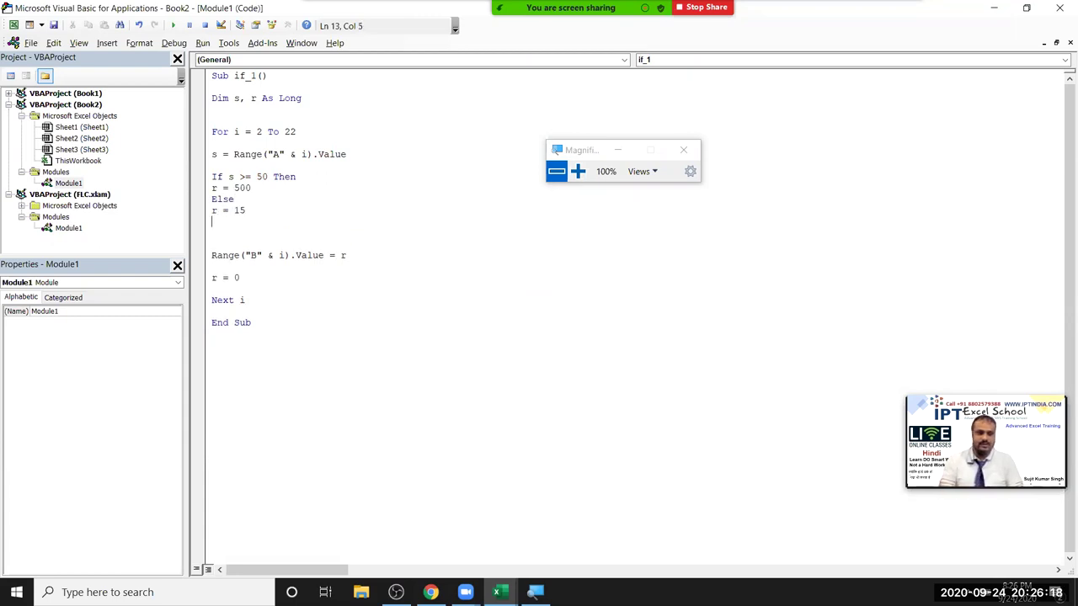
text(end )
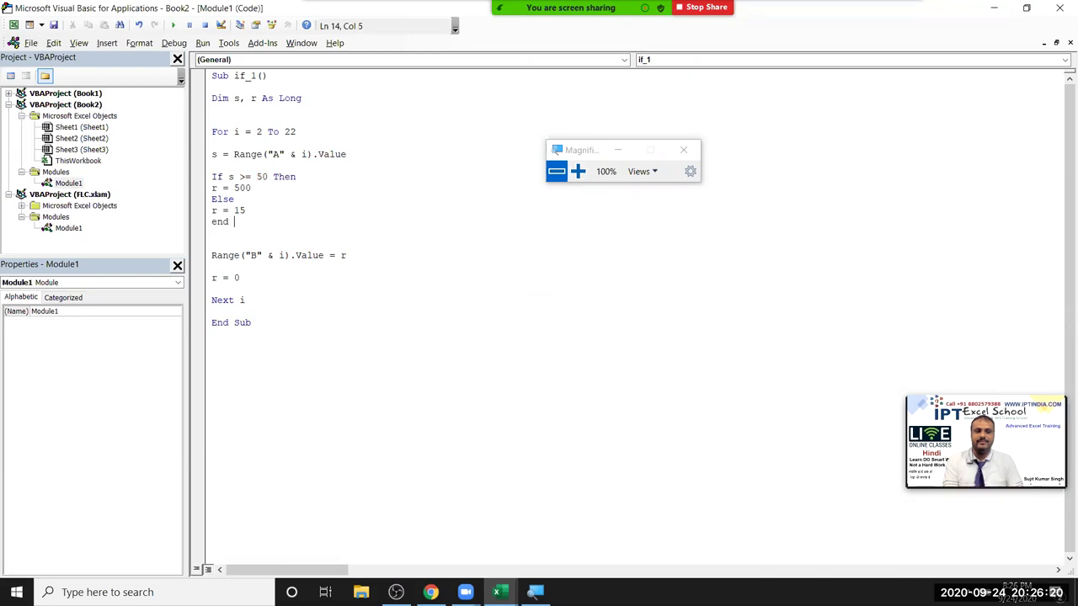
text(If)
key(Up)
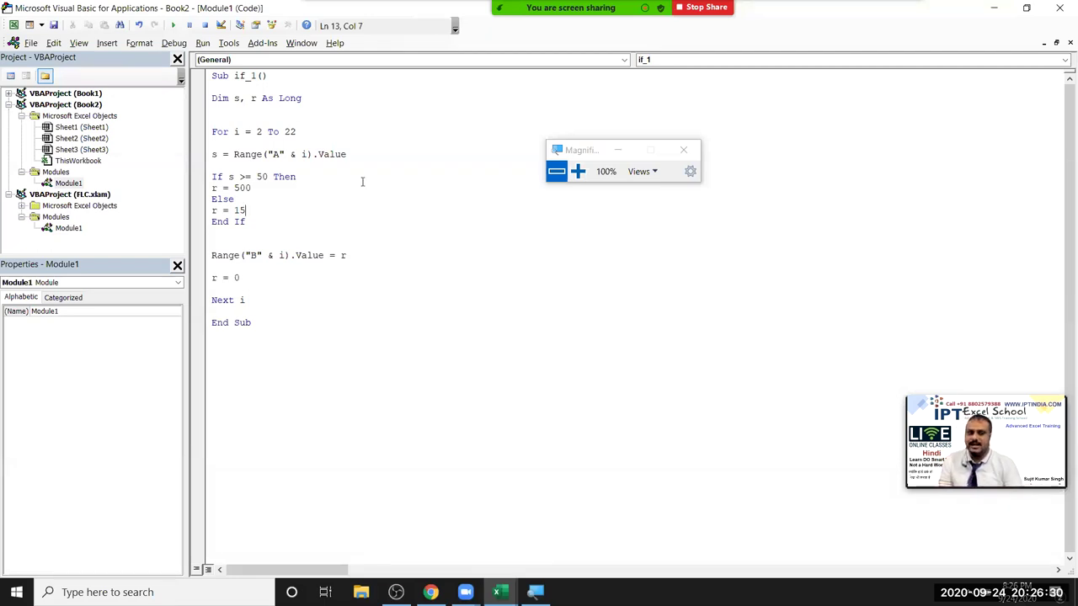
- Highlight the r = 500 and r = 15 lines to explain the two branches
click(267, 190)
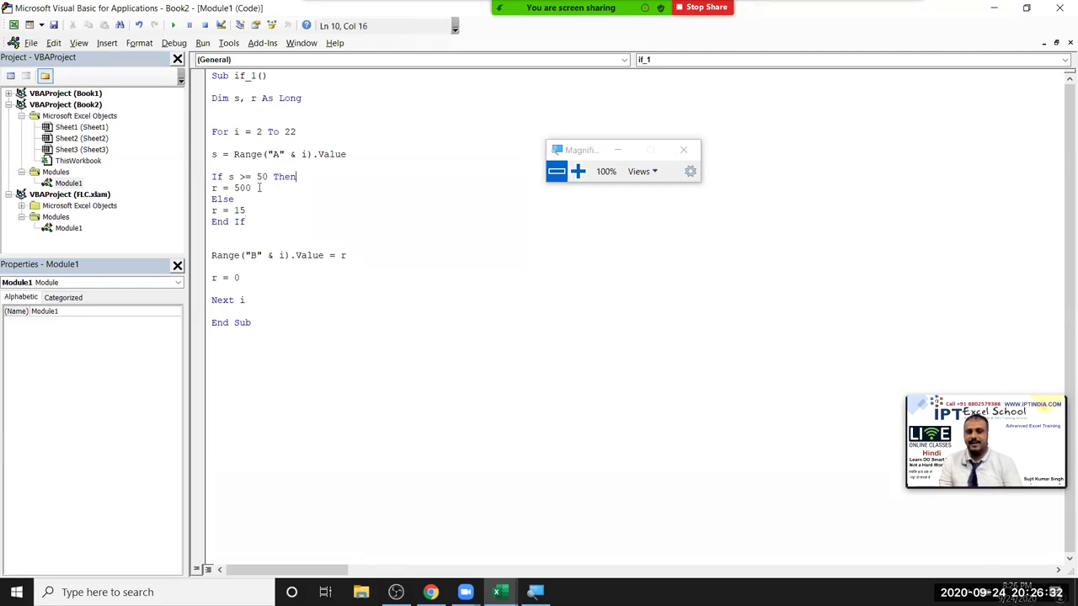
drag(251, 187, 196, 212)
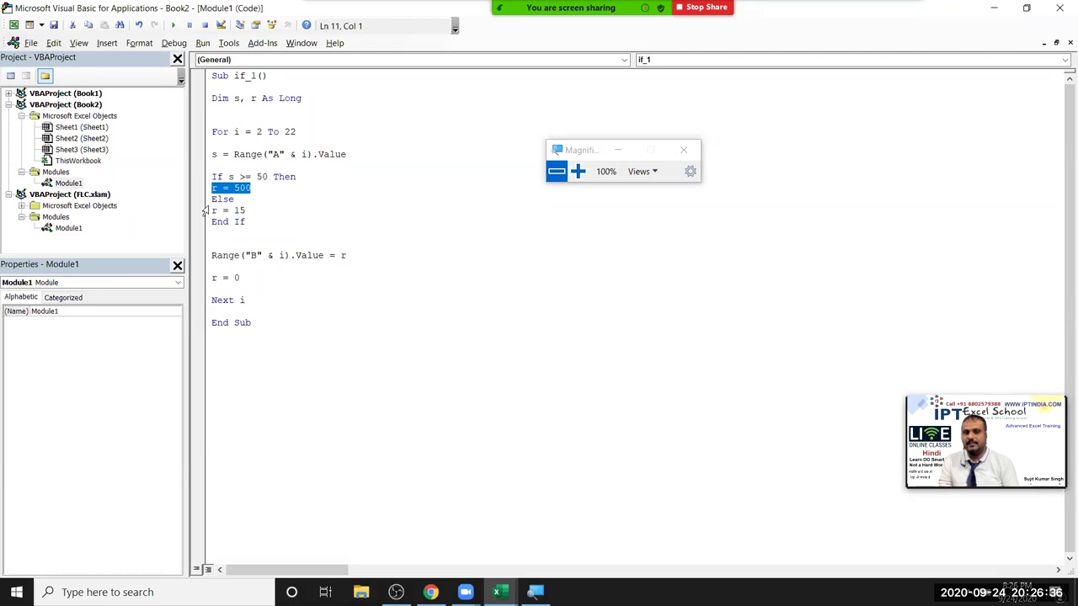
drag(212, 210, 250, 210)
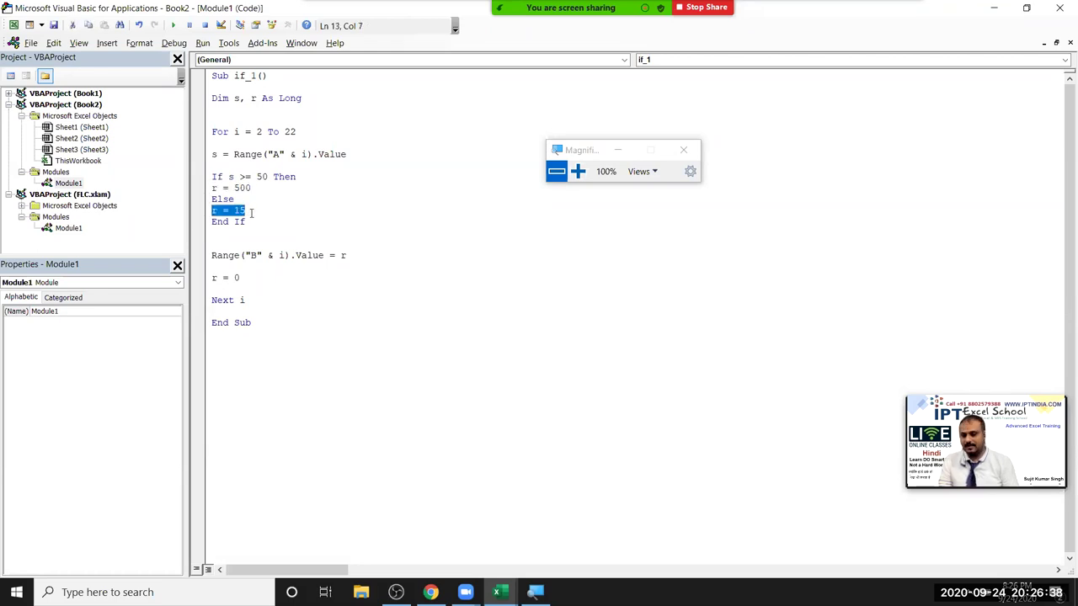
click(274, 197)
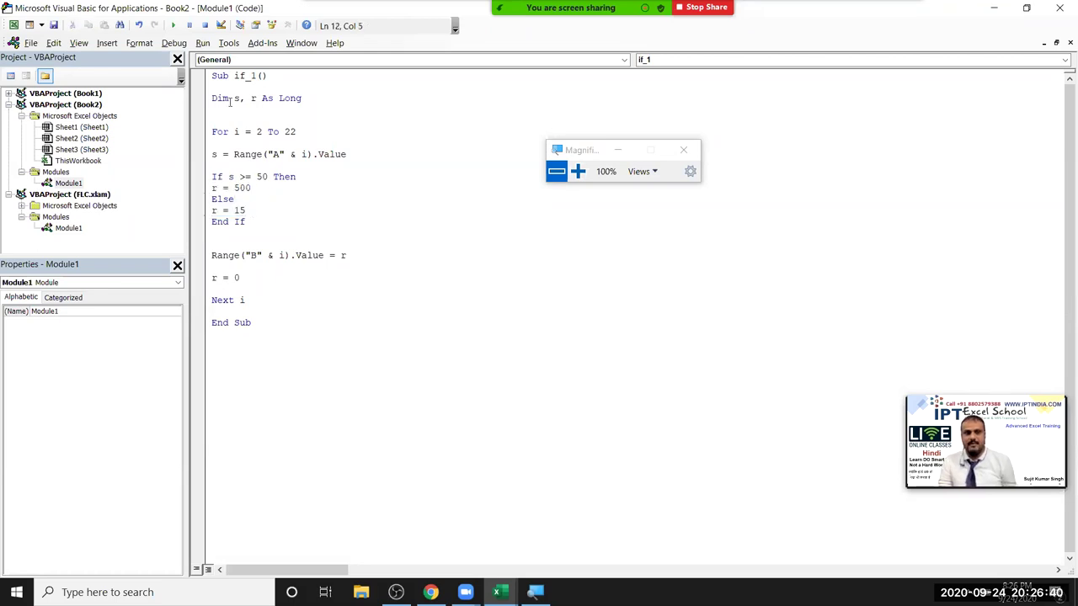
- Run the updated if_1 and check column B shows 500 for sales of 50+ and 15 otherwise
click(172, 25)
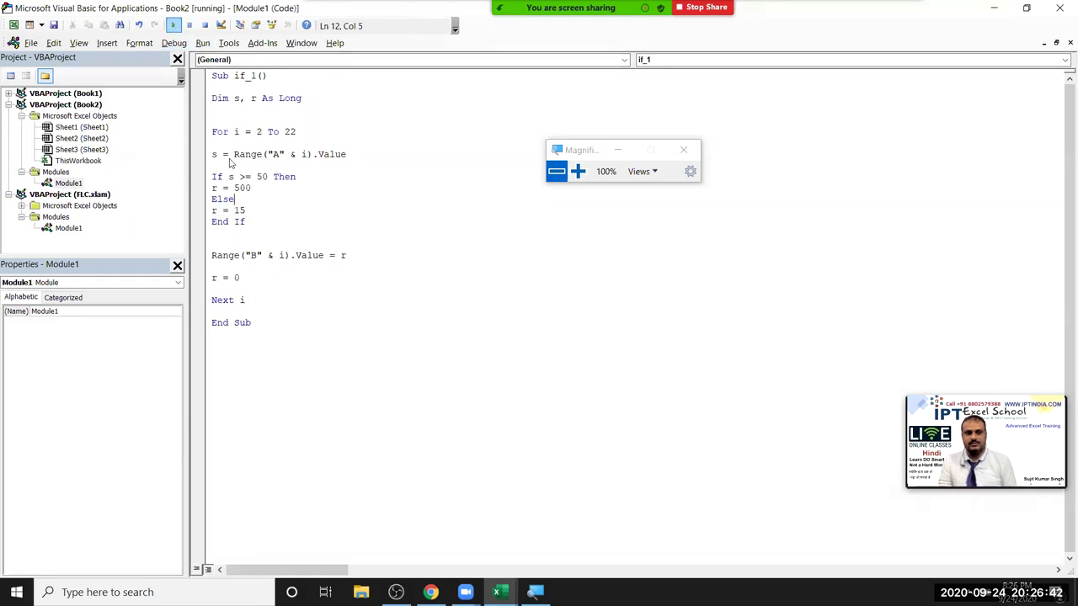
key(alt+F11)
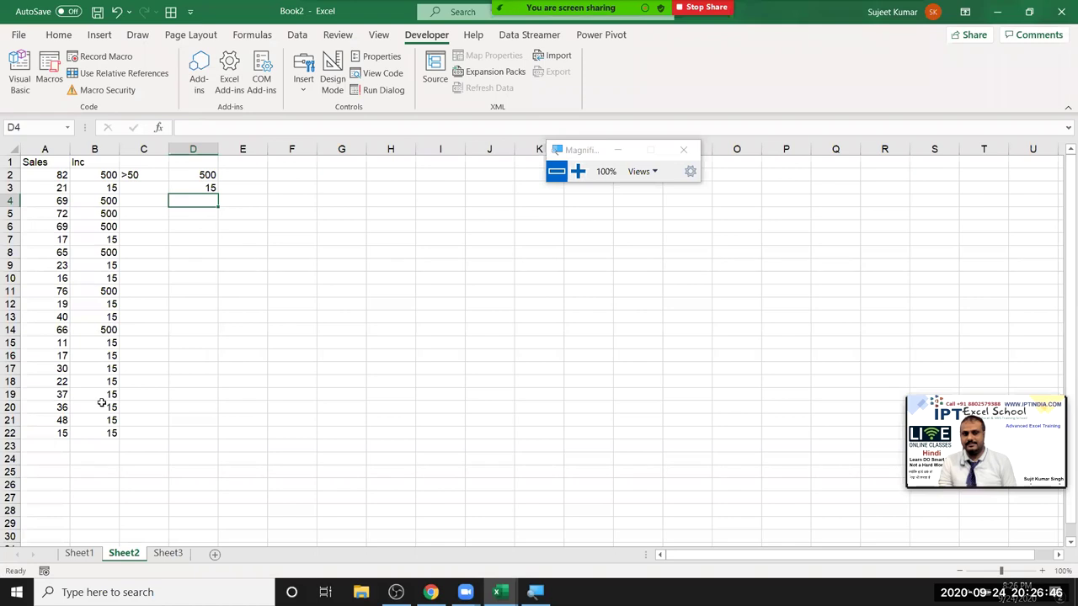
key(alt+F11)
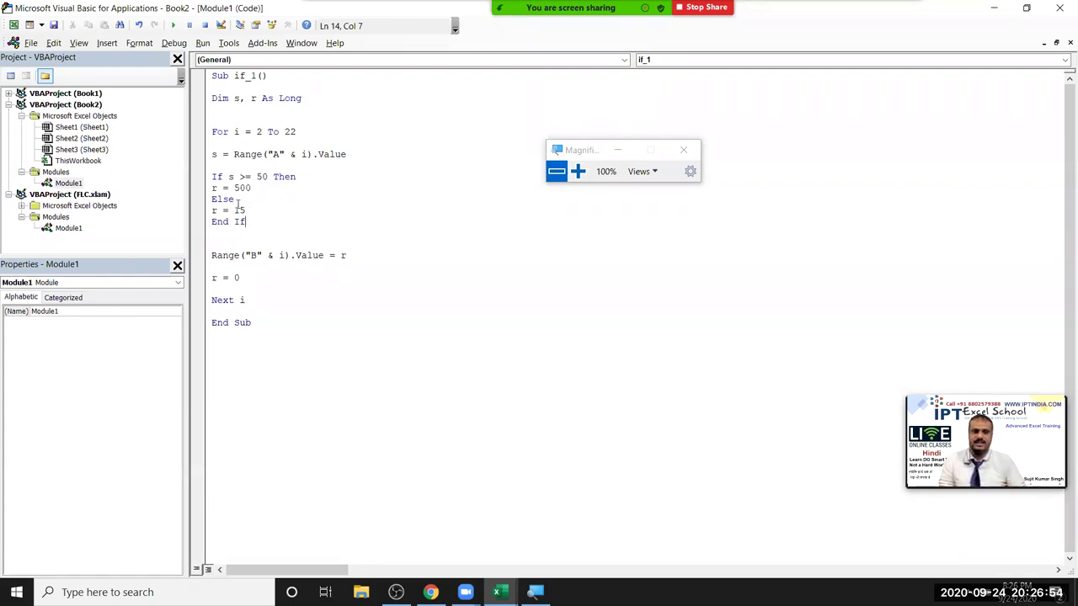
- Add the line Range("B" & i).Interior.Color = vbRed inside the If branch
click(307, 176)
key(Return)
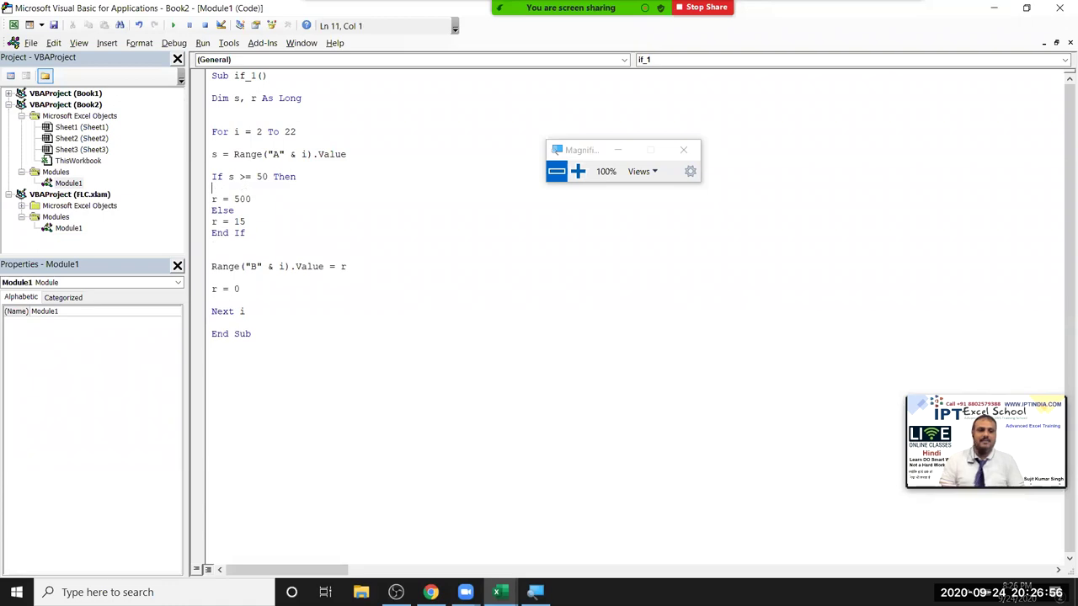
drag(296, 267, 202, 271)
key(ctrl+c)
click(252, 188)
key(ctrl+v)
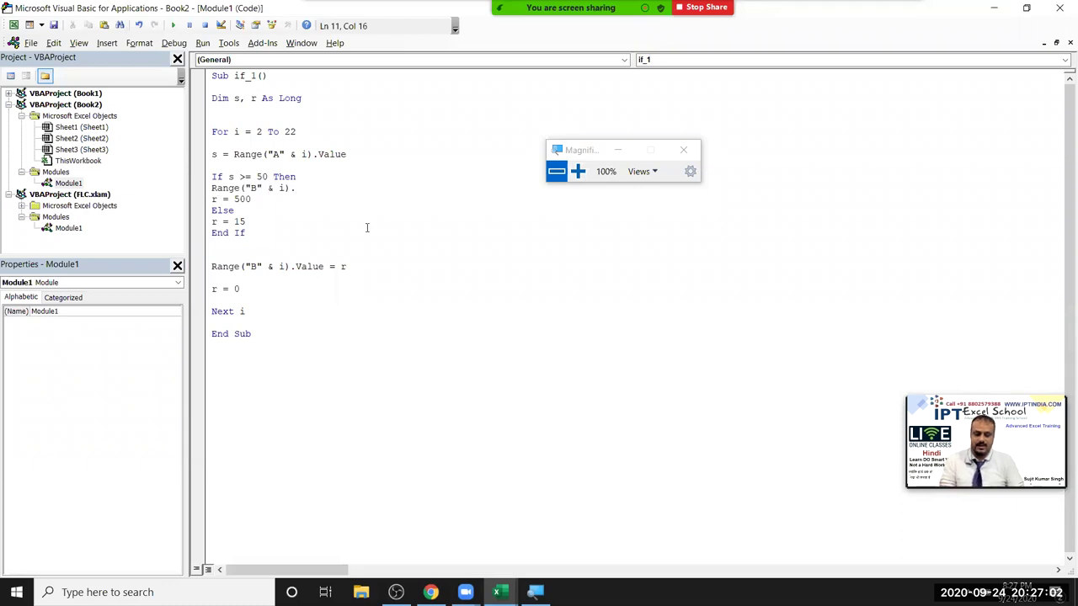
text(i)
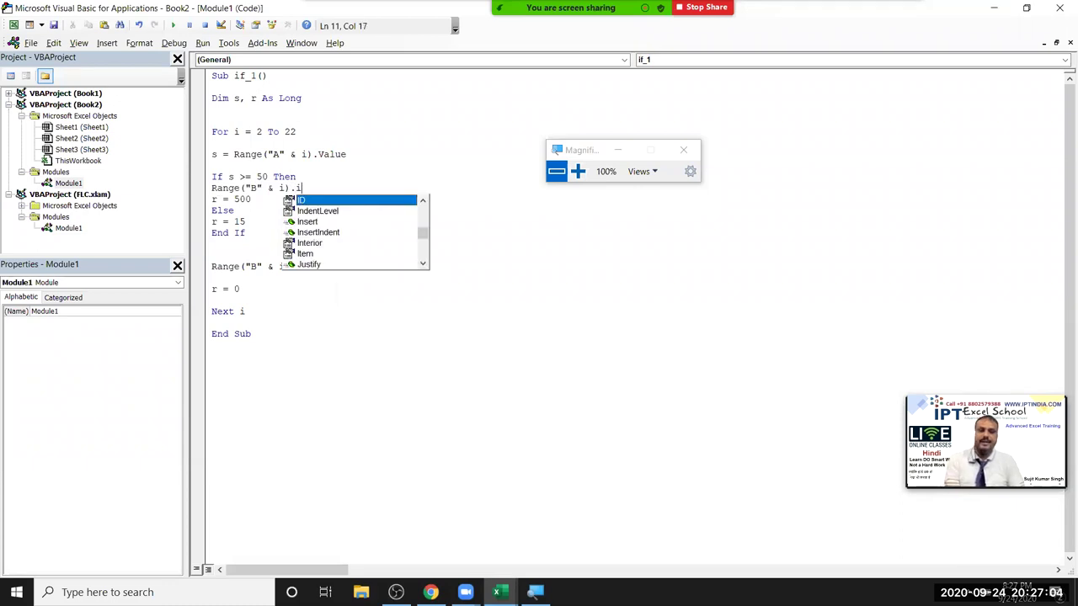
text(n)
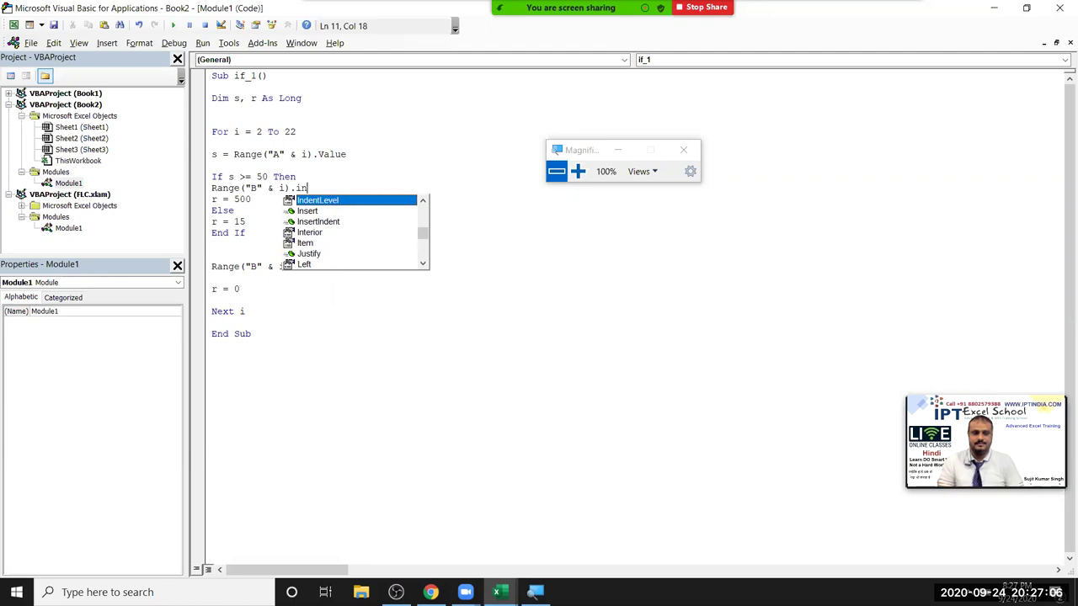
key(Down)
key(Down)
key(Down)
double_click(366, 228)
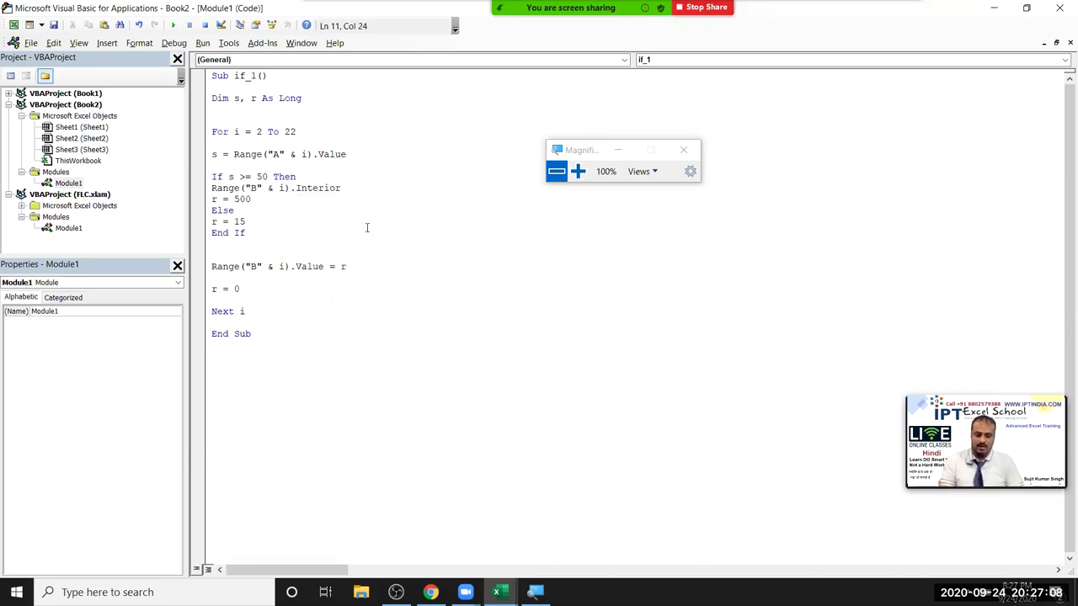
text(.Co)
key(Tab)
text(=vbred)
click(252, 198)
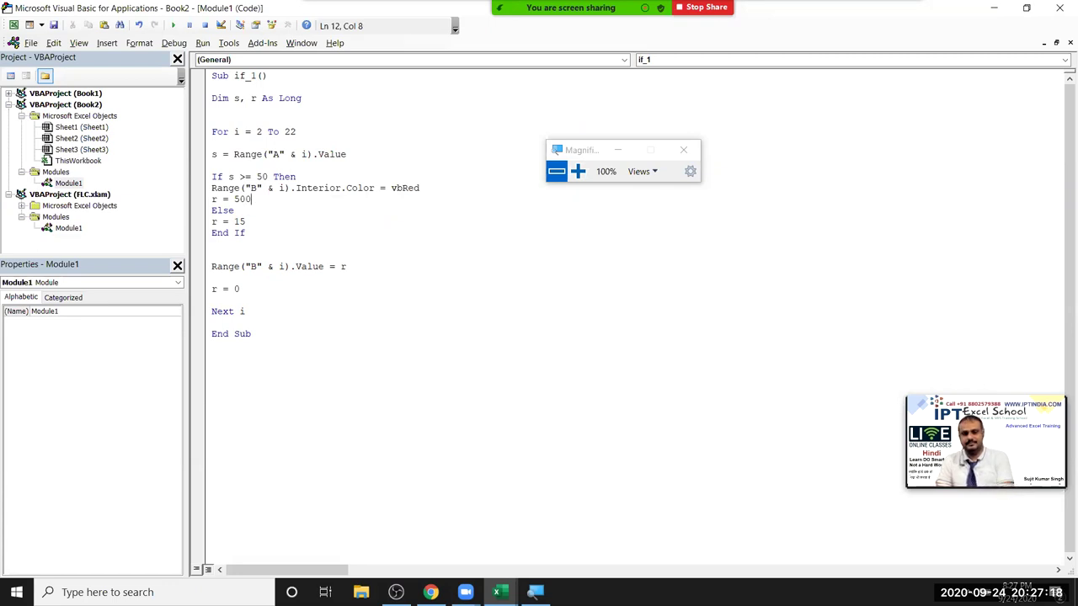
- Run the if_1 macro from inside its code
click(372, 248)
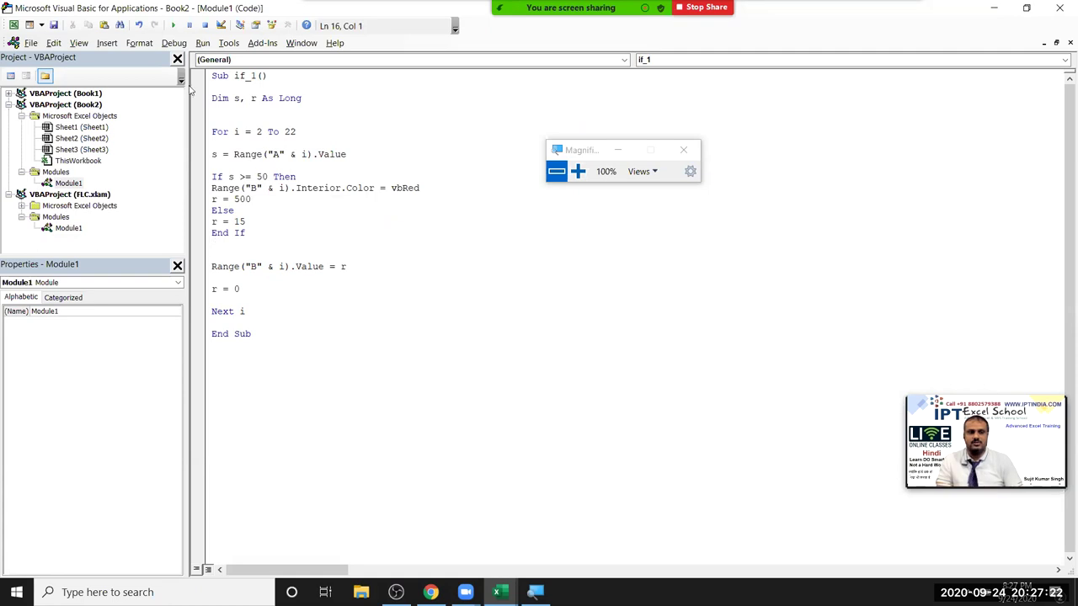
click(173, 25)
click(241, 187)
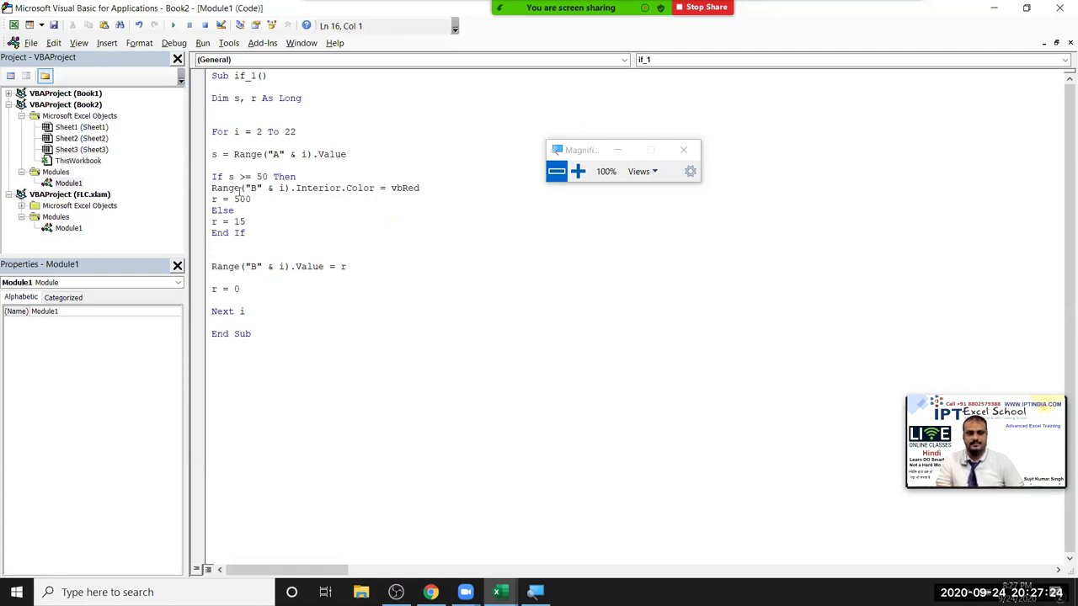
- Select B2:B22 on Sheet2 to review the red-filled 500s and the 15s
key(alt+F11)
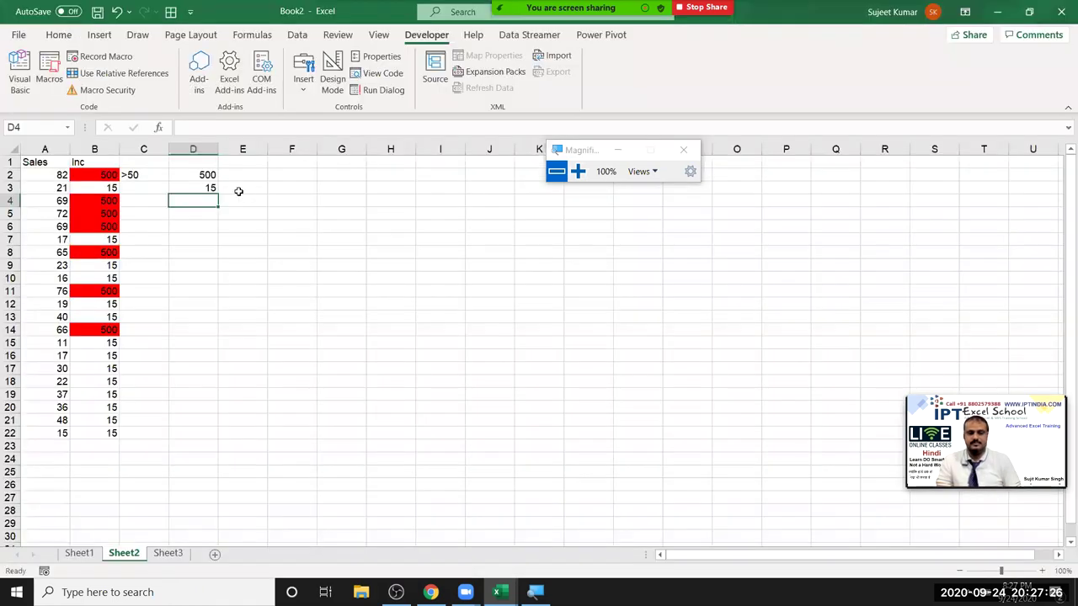
click(100, 434)
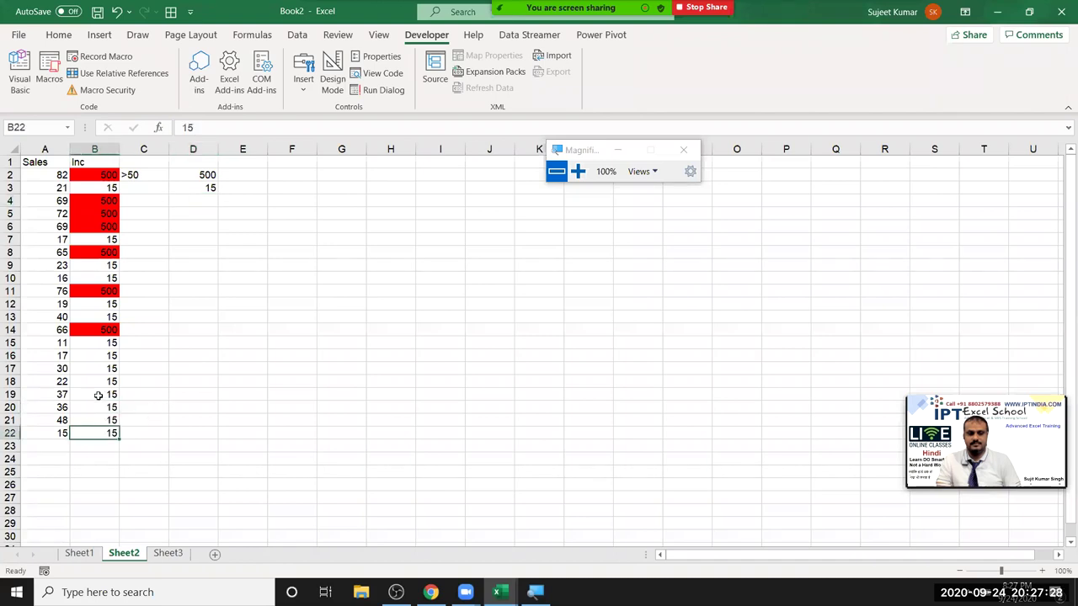
drag(98, 395, 97, 165)
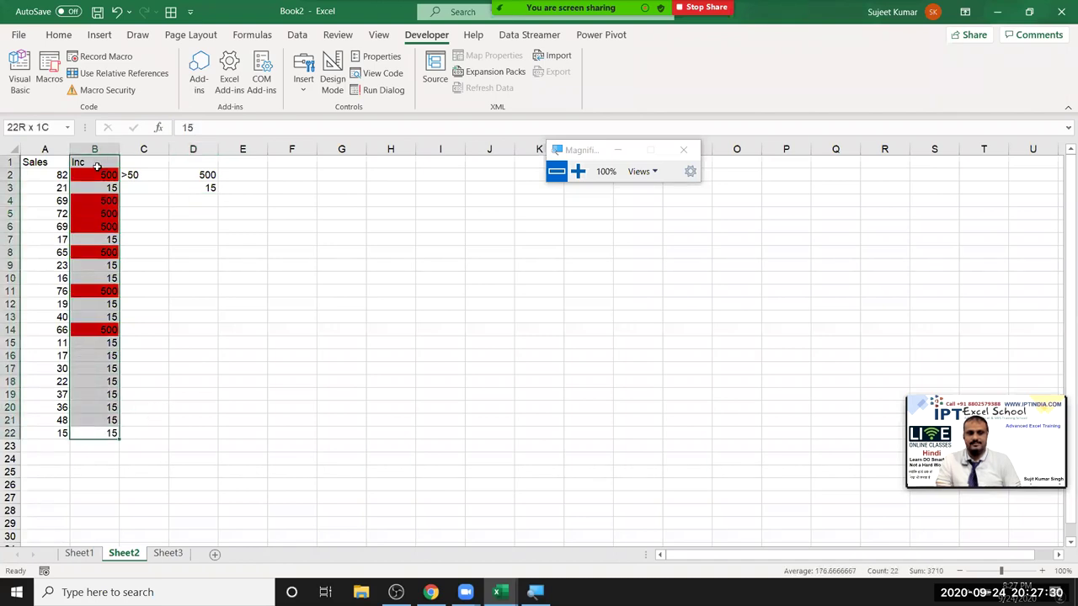
drag(97, 166, 100, 176)
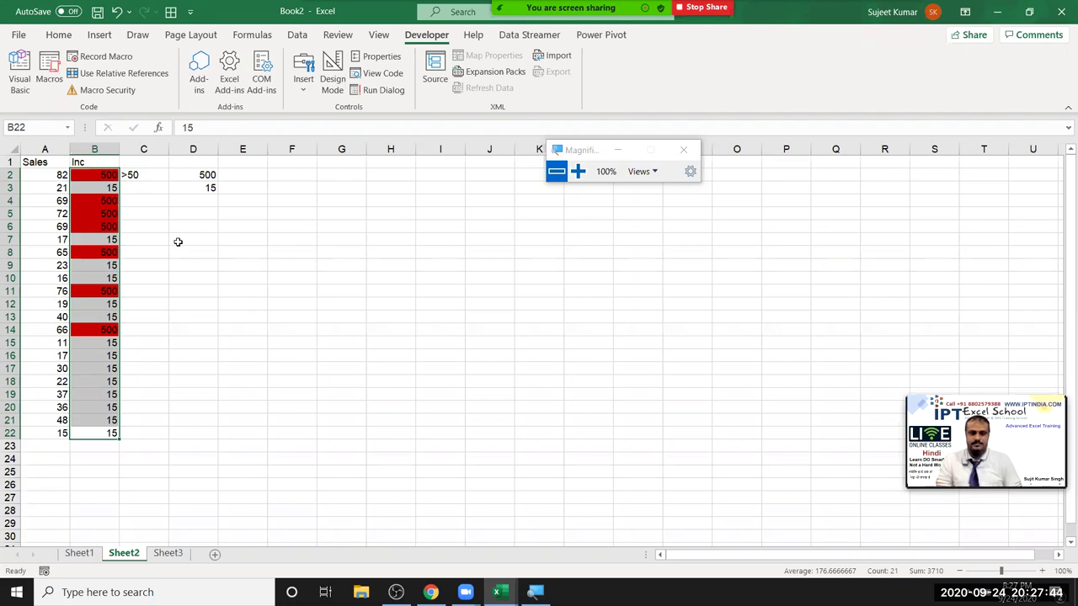
key(alt+F11)
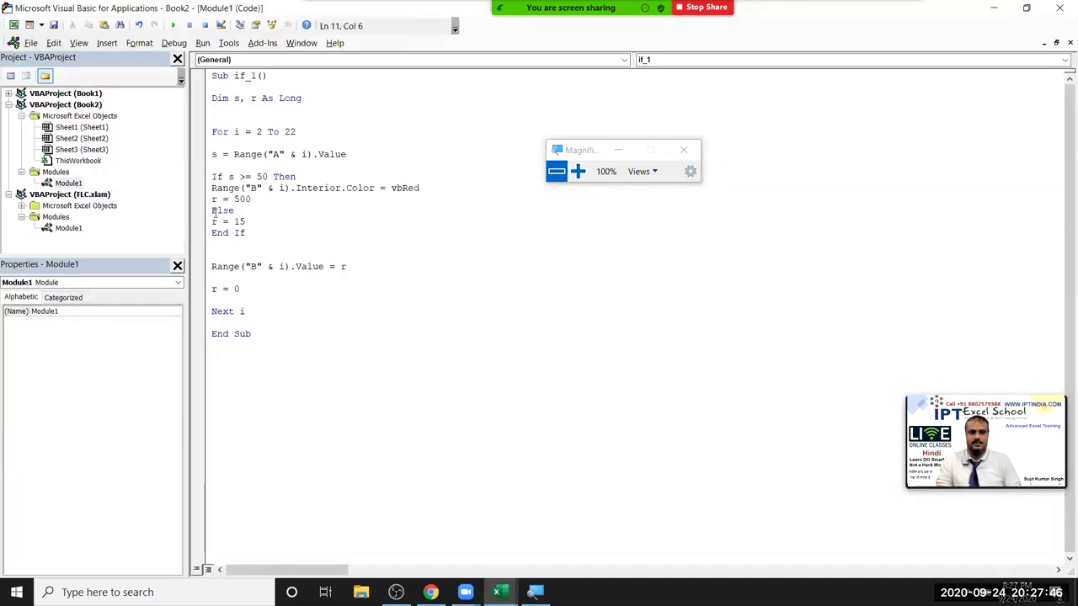
click(250, 199)
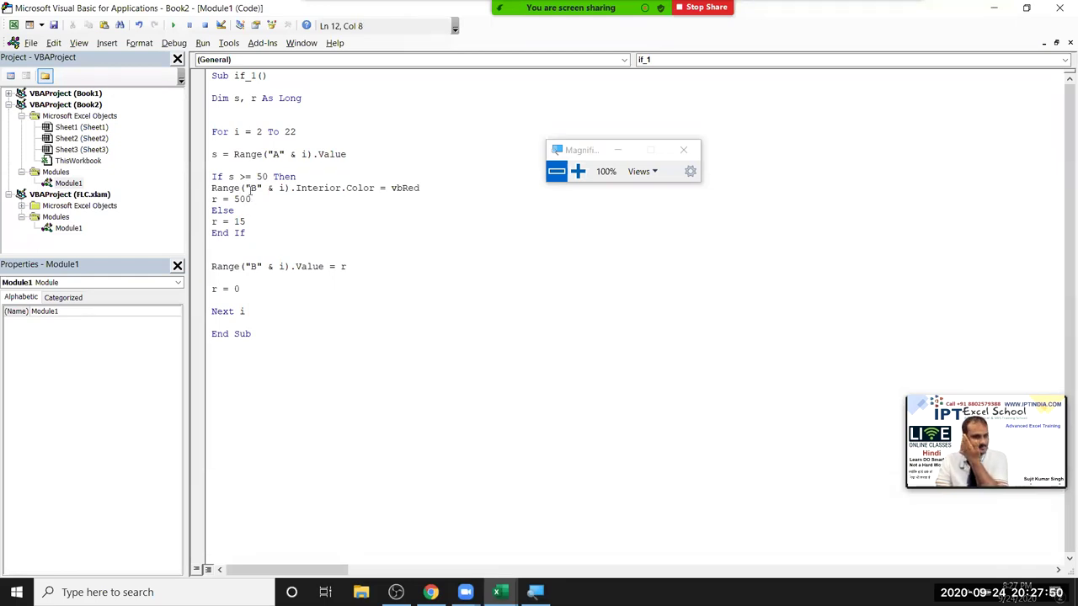
click(246, 222)
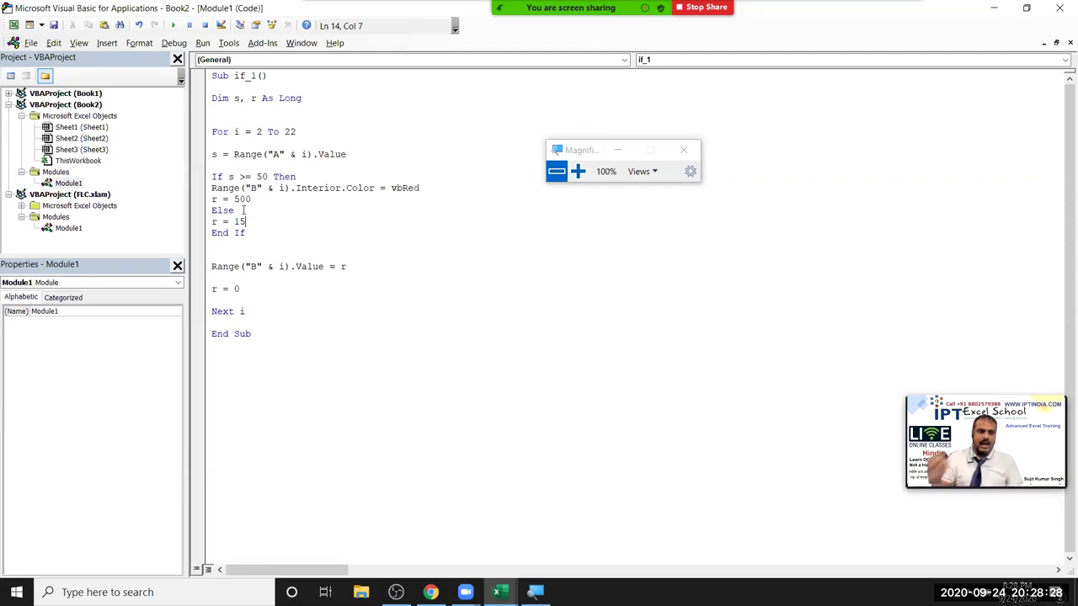
click(250, 346)
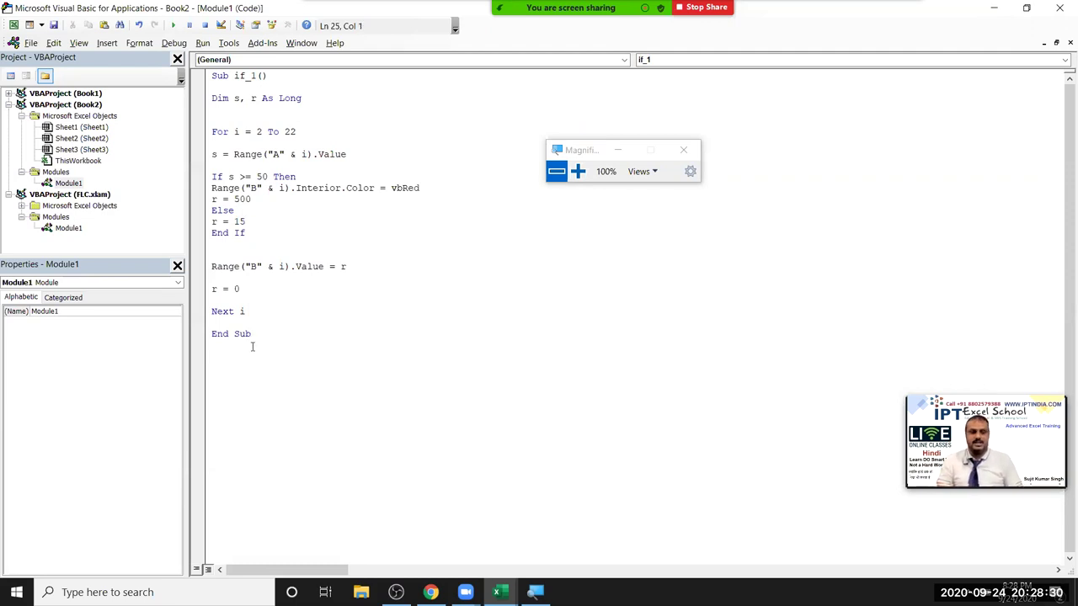
key(alt+F11)
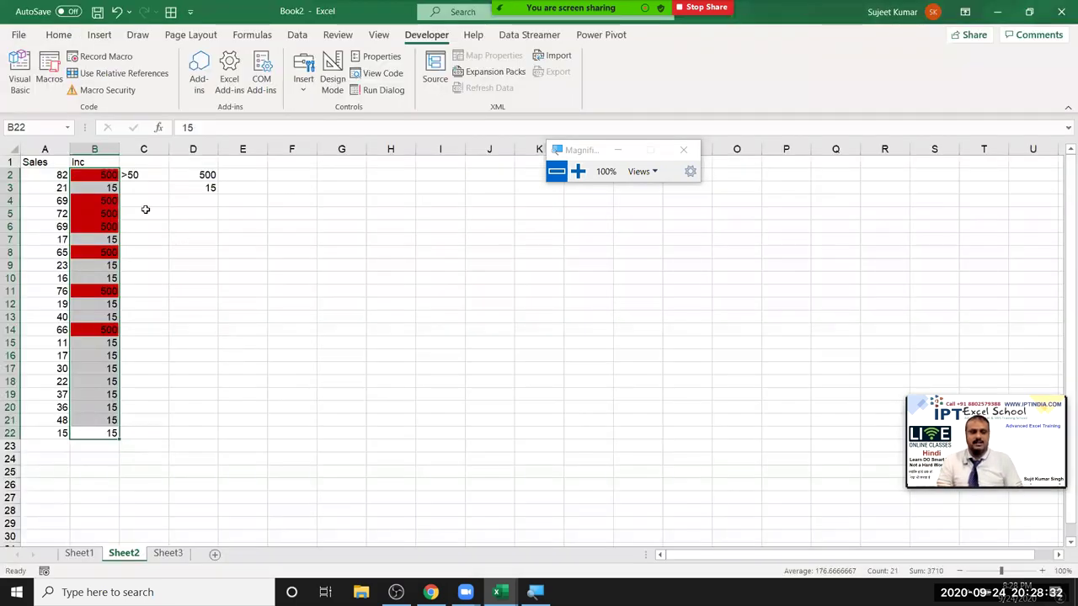
- Enter the note '50 - 80' in D5
click(190, 212)
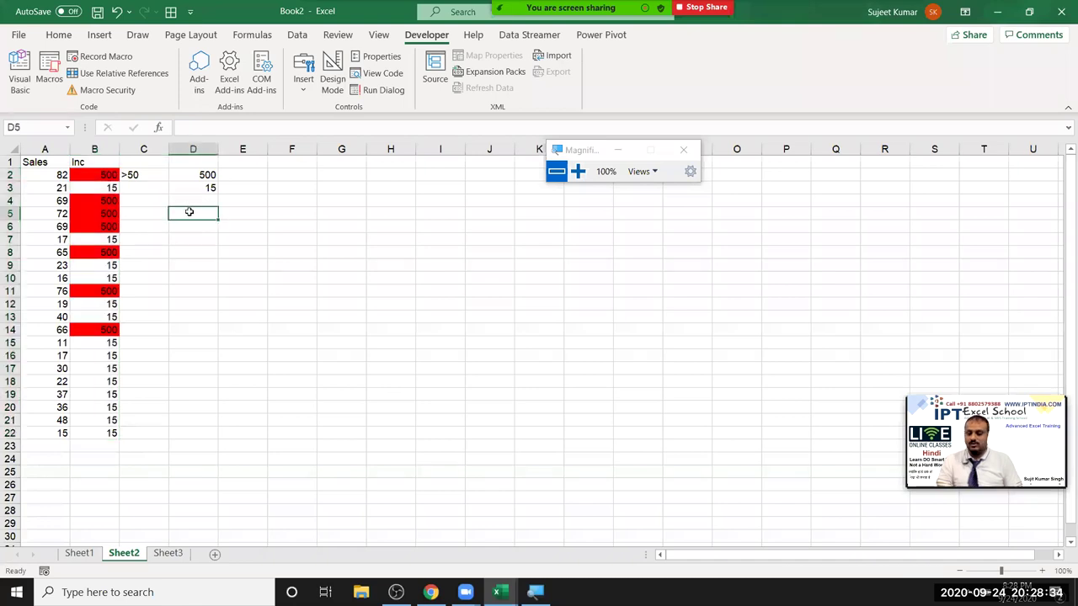
text(5)
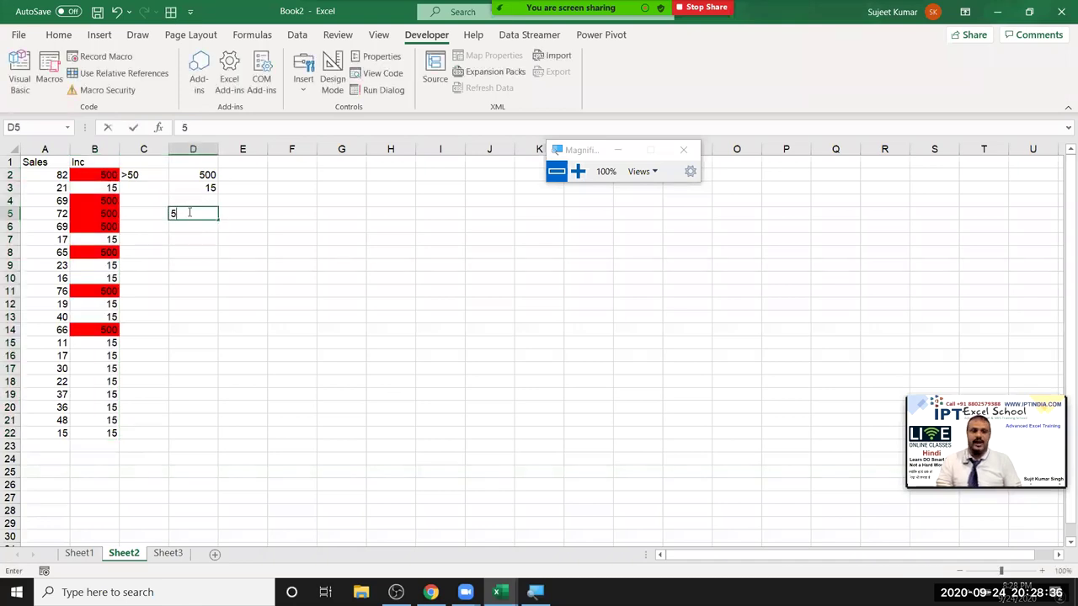
text(0 - 80)
key(Return)
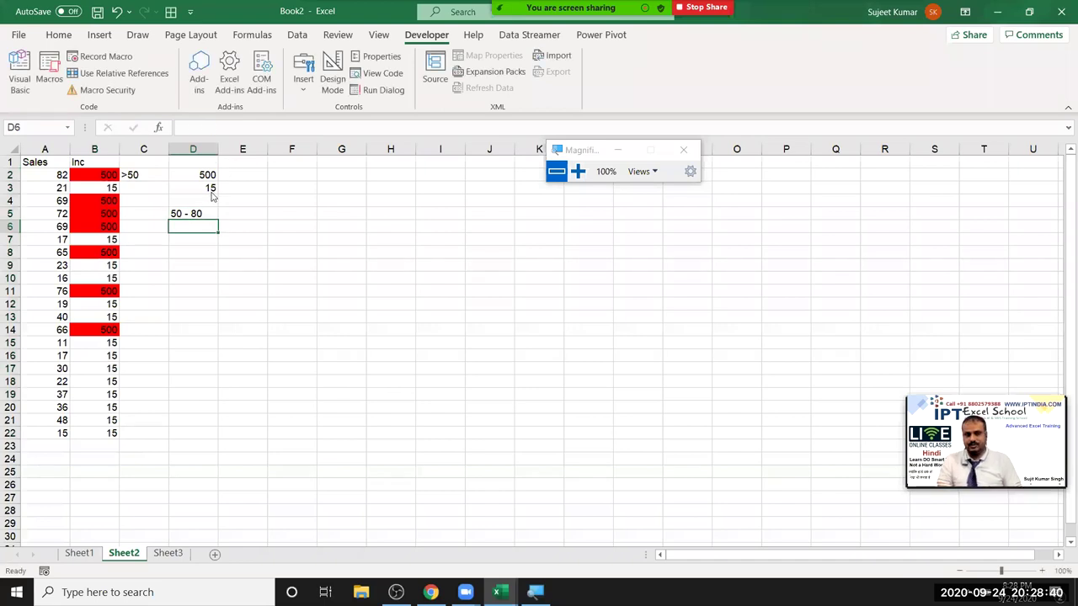
- Change the If condition to s >= 50 And s <= 80
key(alt+F11)
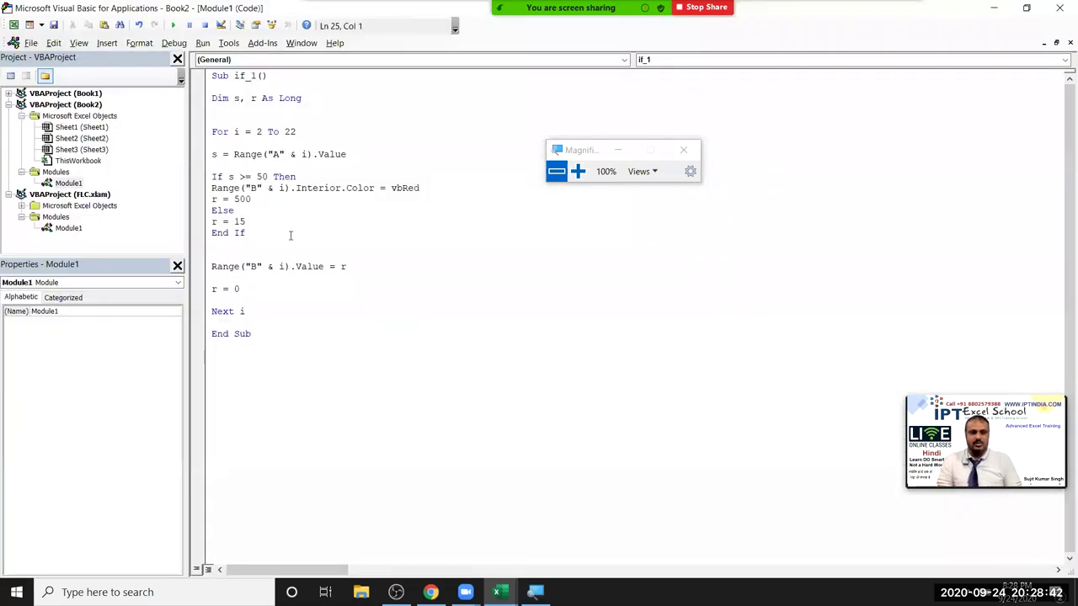
click(302, 176)
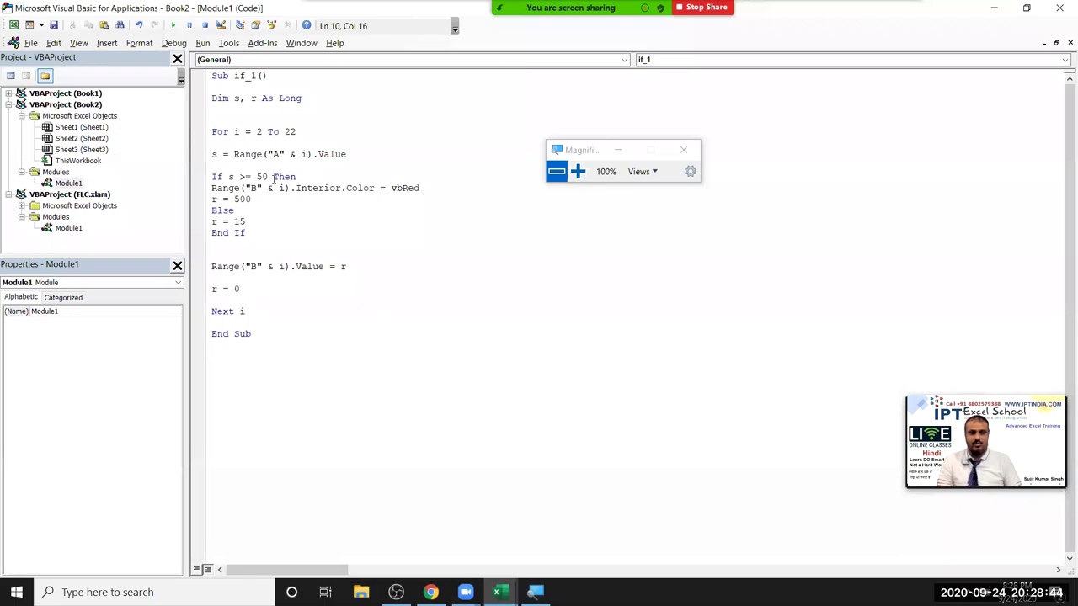
click(578, 171)
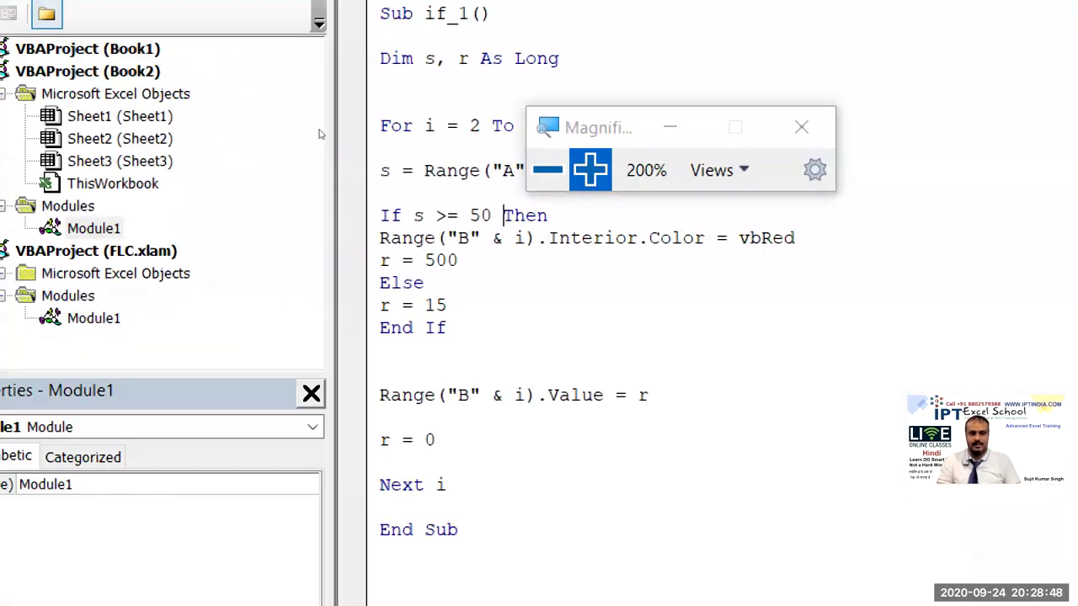
text(and s<= 80)
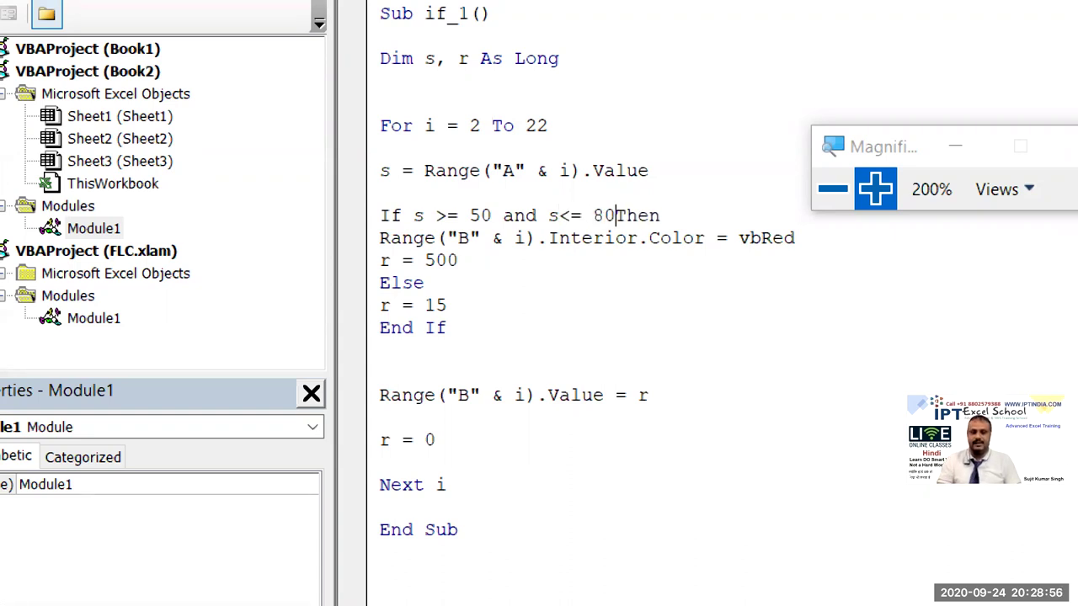
key(Down)
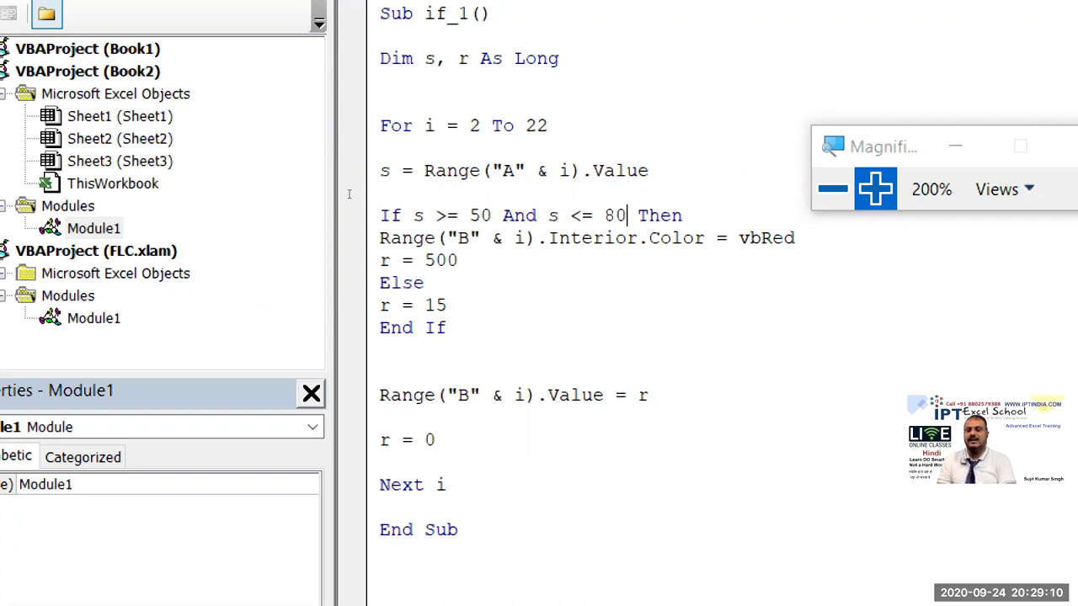
key(Down)
key(Down)
key(Down)
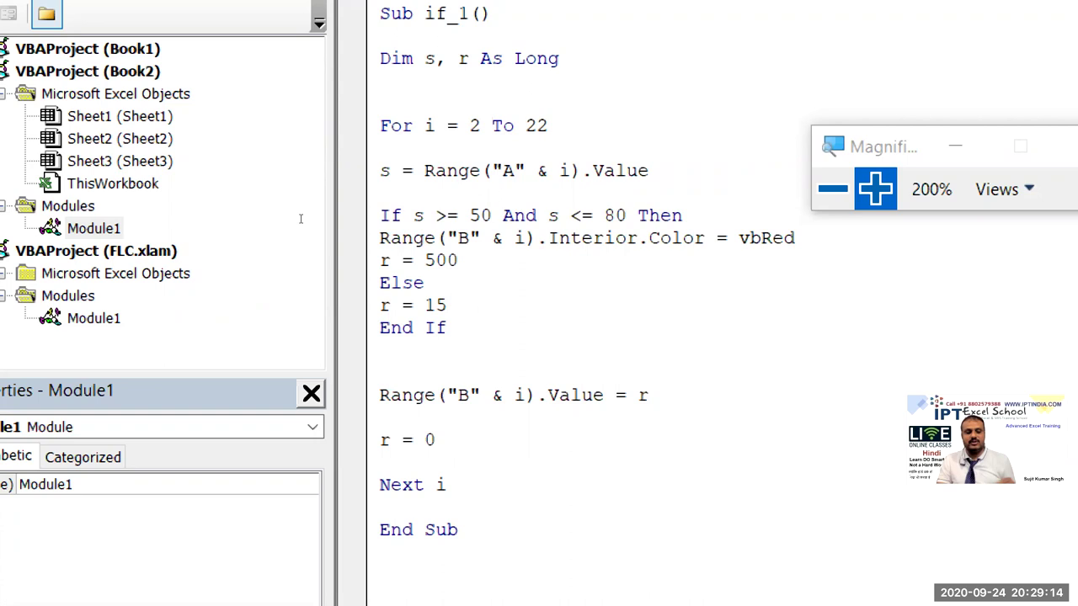
key(alt+F11)
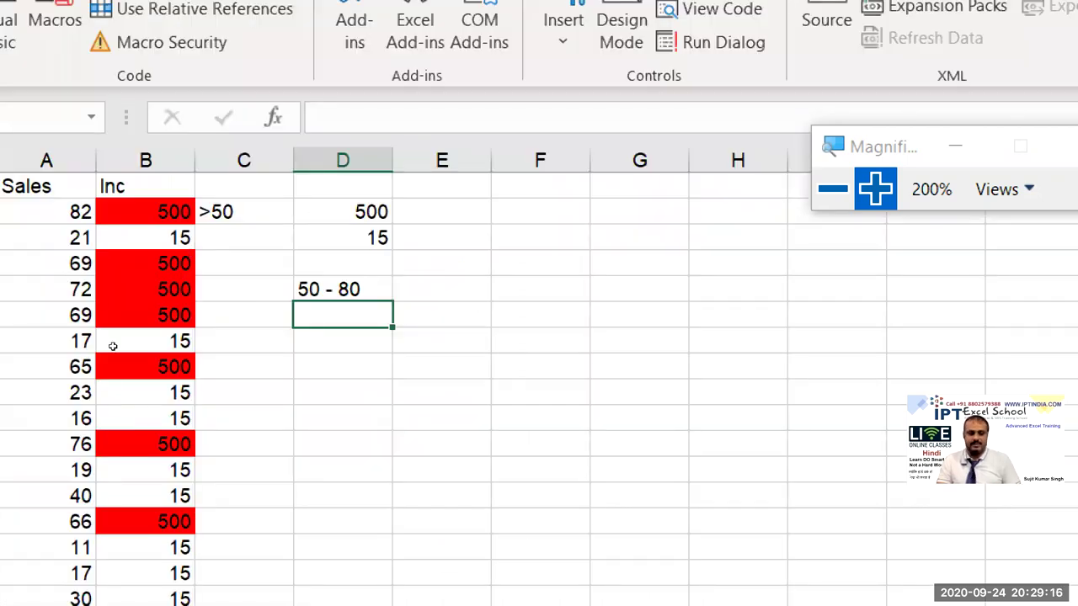
- On Sheet3, put a Date header in A1 and enter 1/9 as the first date
key(super+minus)
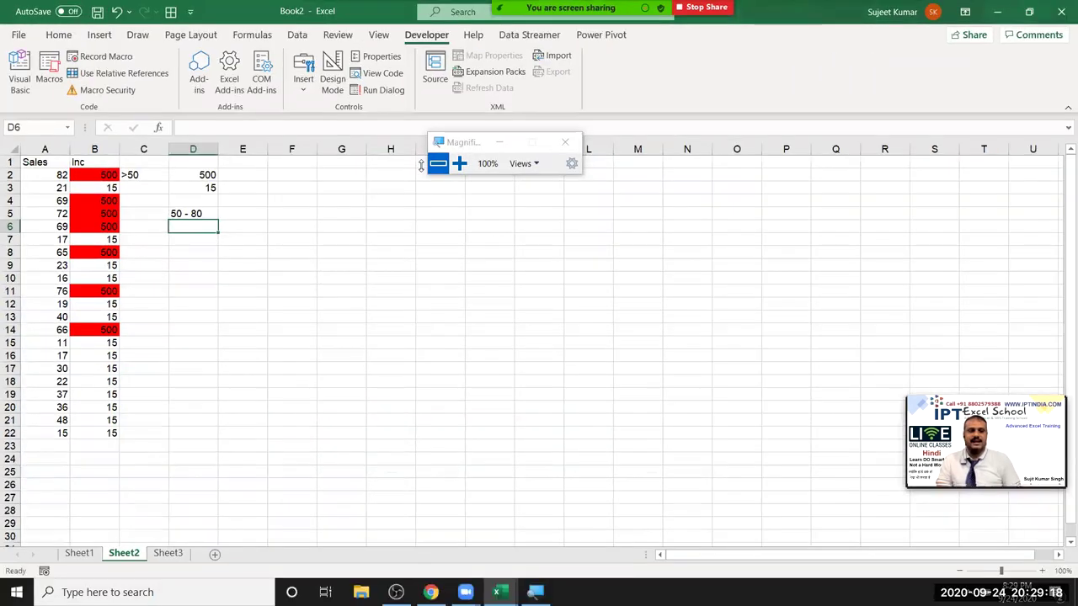
click(168, 553)
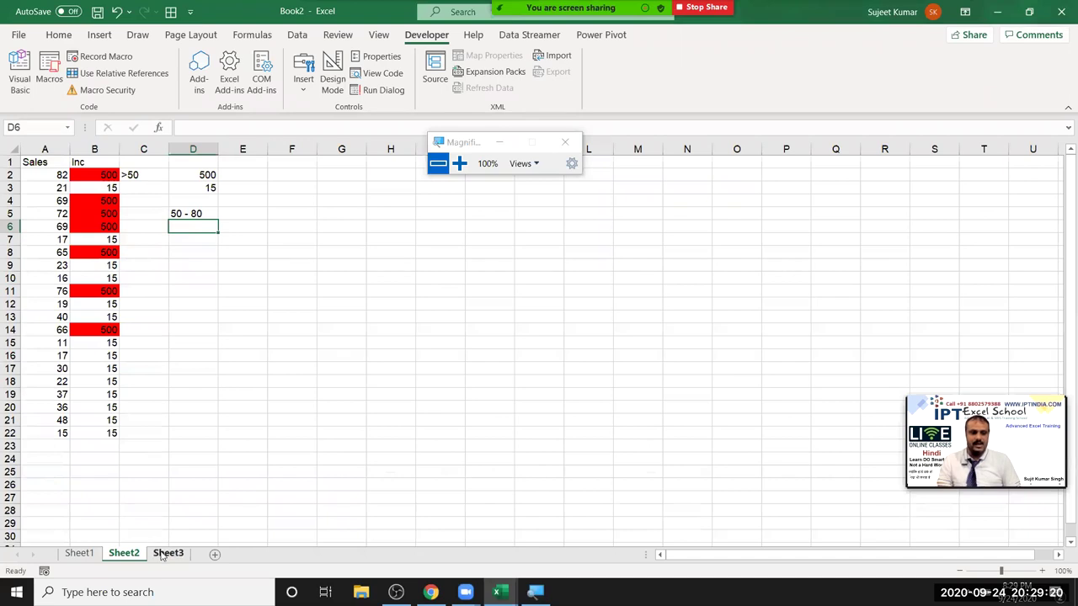
text(Date)
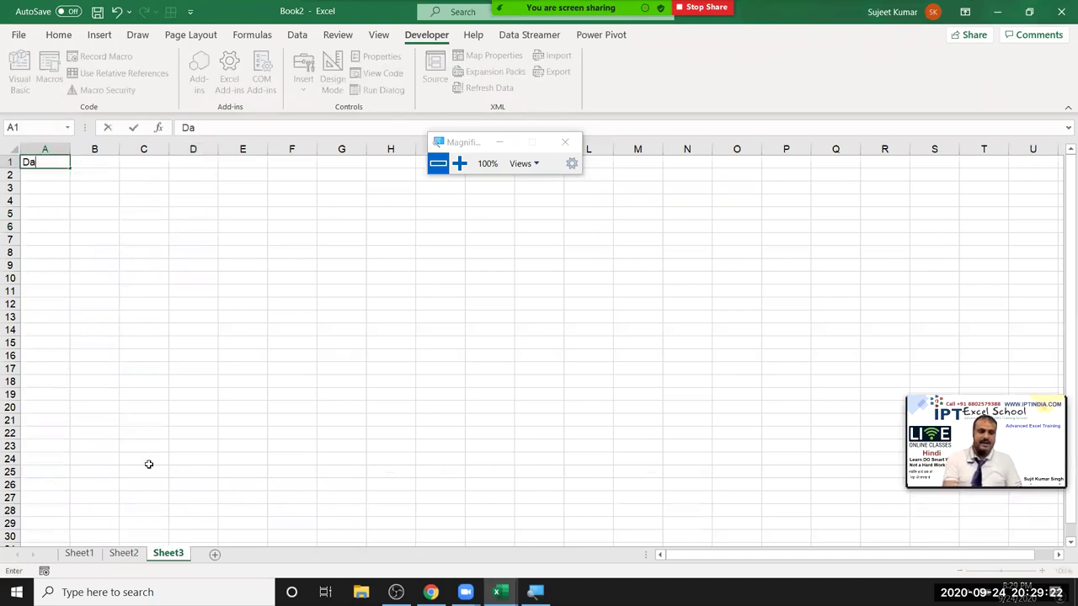
key(Return)
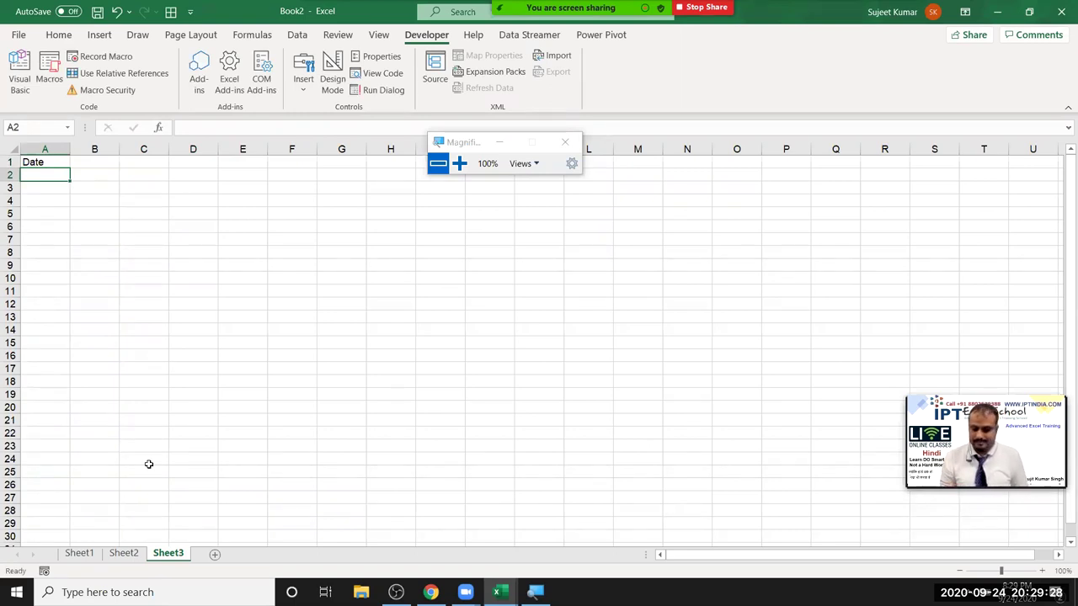
text(1/)
key(Escape)
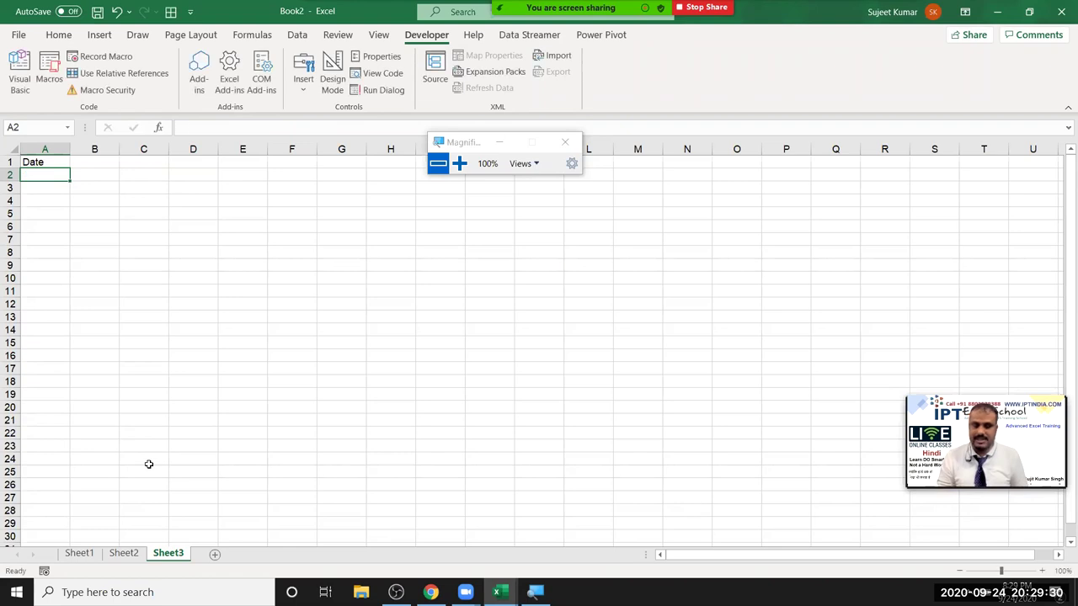
text(1/9)
click(45, 343)
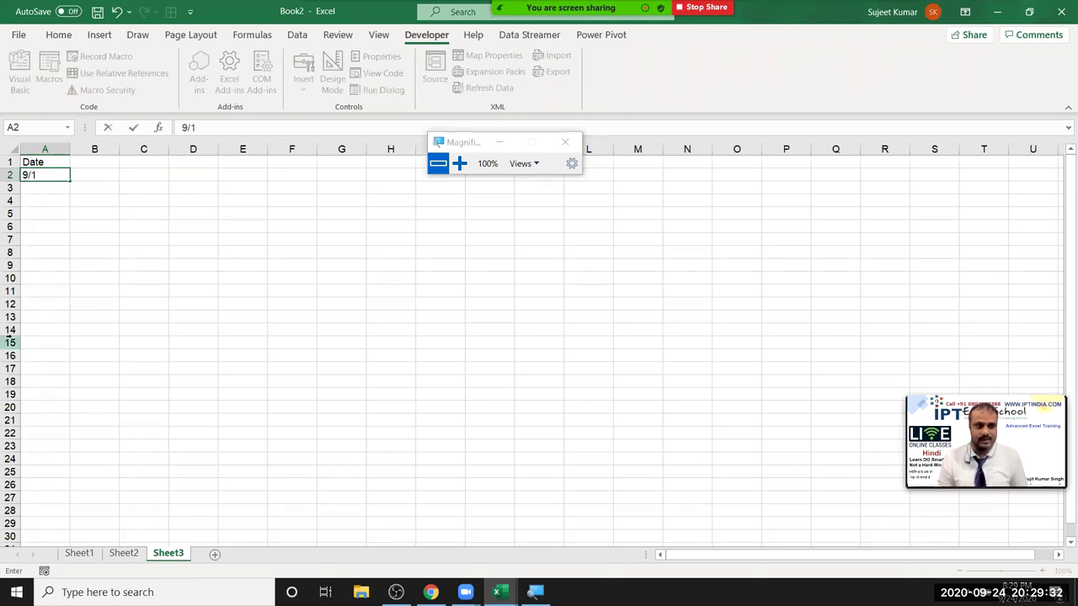
- Fill the September dates down column A and format them to show the year
click(55, 176)
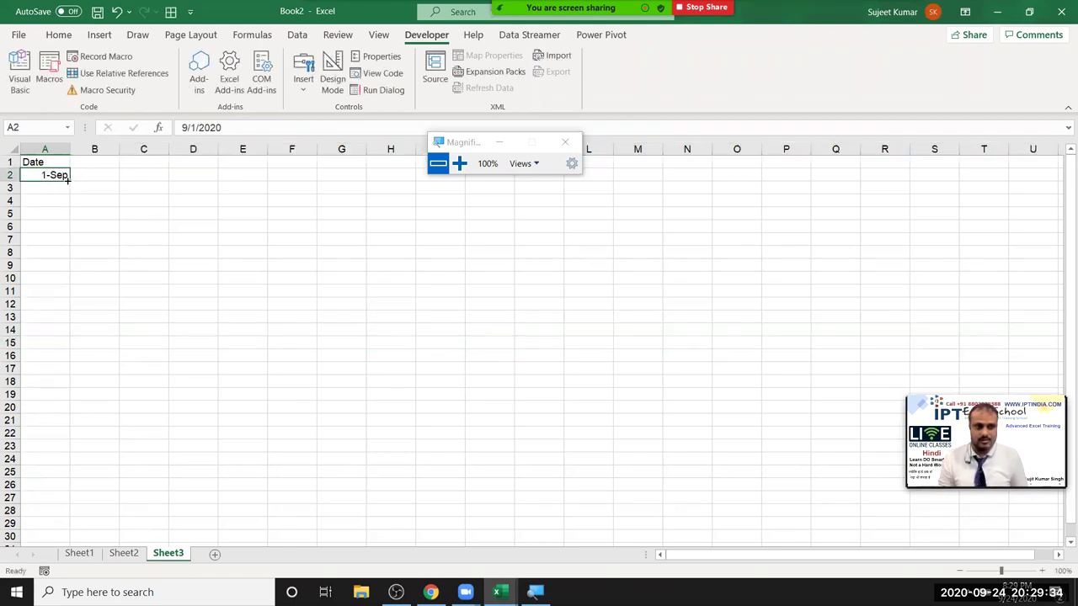
drag(69, 179, 26, 542)
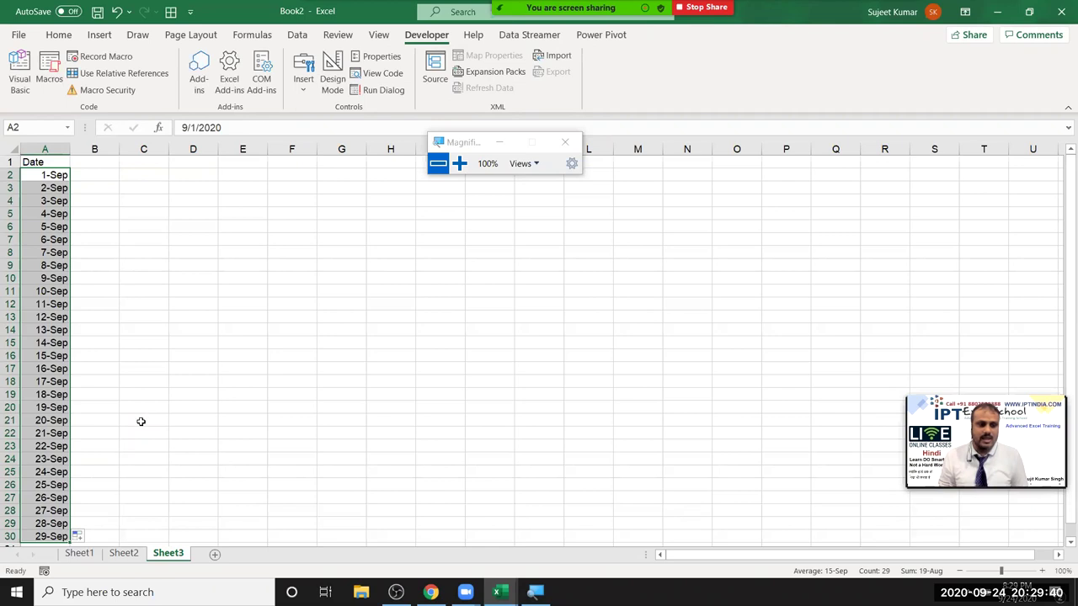
scroll(135, 425, down, 1)
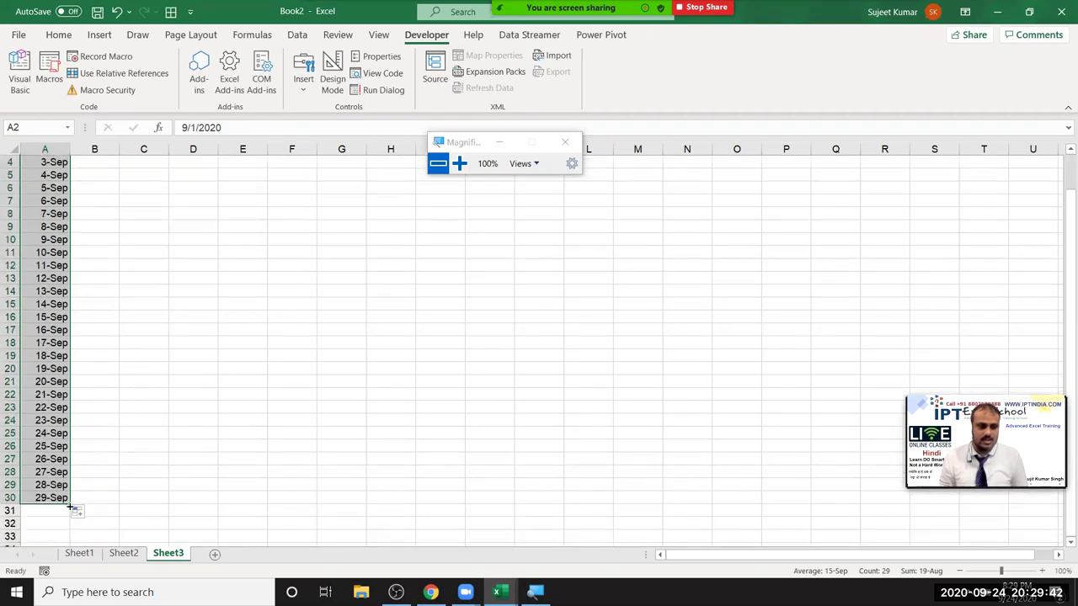
drag(71, 509, 72, 517)
scroll(103, 444, up, 1)
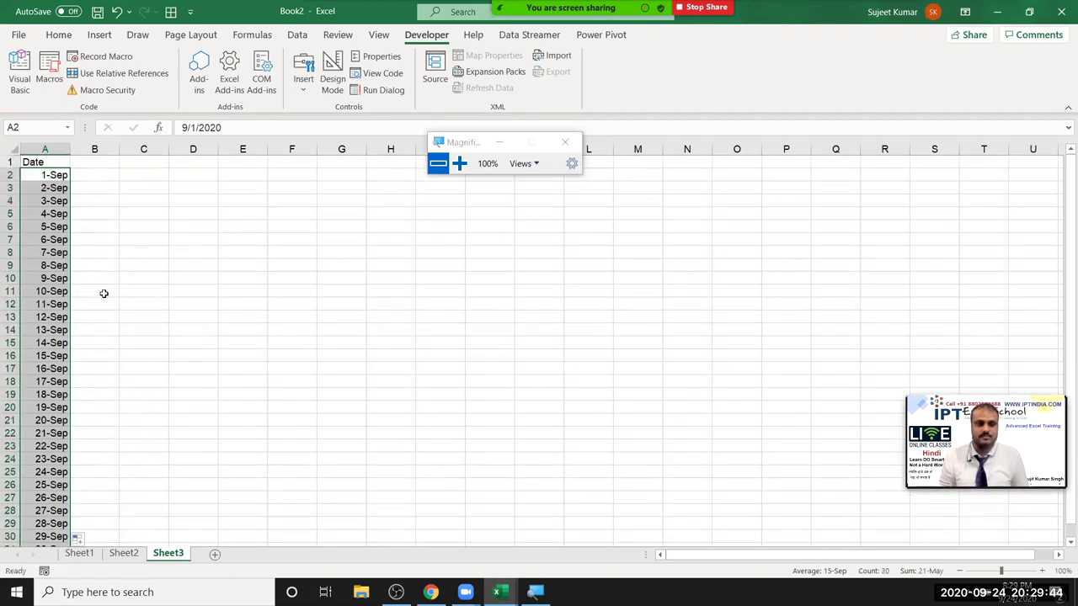
click(57, 188)
click(58, 173)
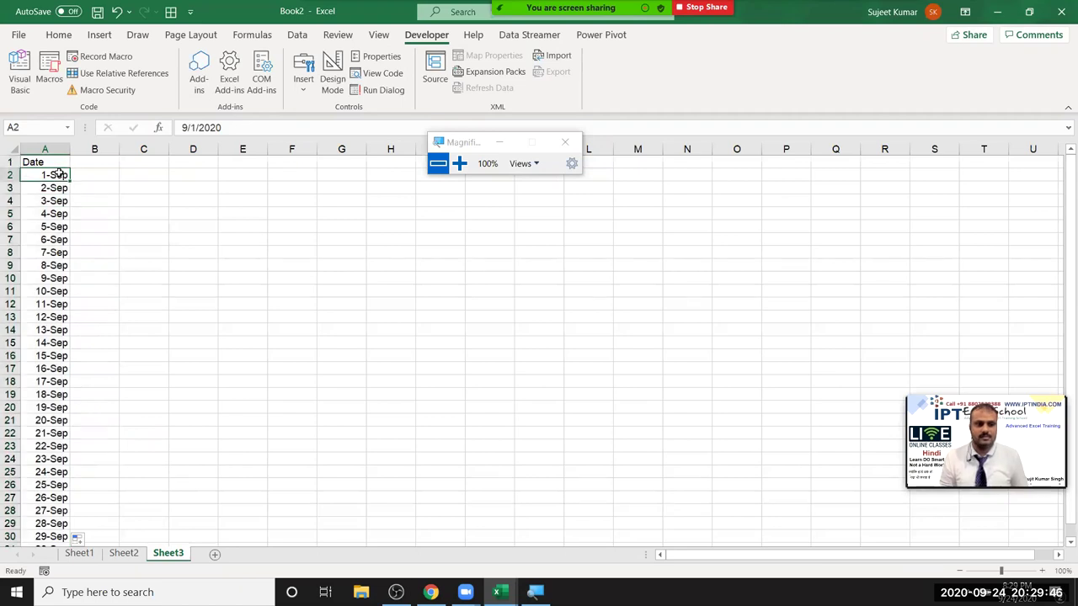
key(ctrl+shift+Down)
key(ctrl+shift+3)
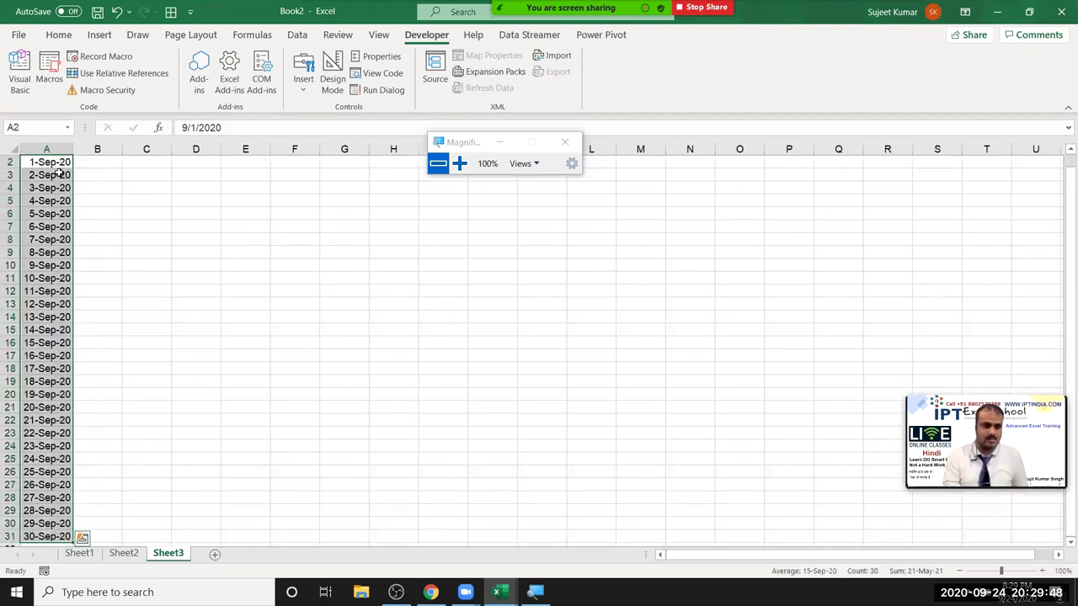
key(ctrl+Home)
- Try sample ON/OFF entries in column B, then clear them
key(Right)
key(Down)
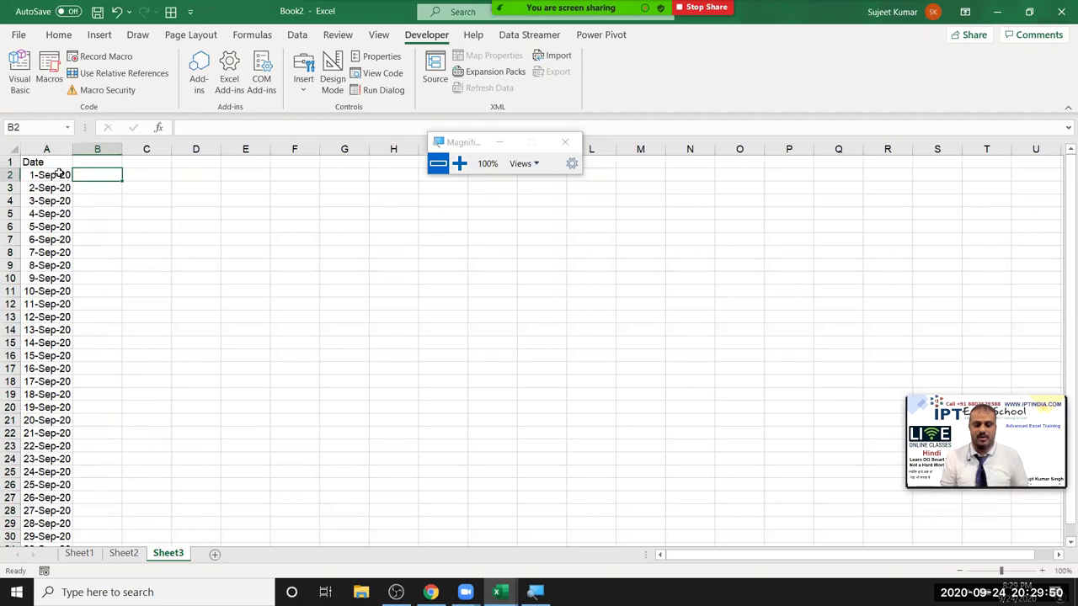
text(ON)
key(Return)
text(ON)
key(BackSpace)
key(BackSpace)
text(OFF)
key(Escape)
key(Up)
key(Delete)
key(Right)
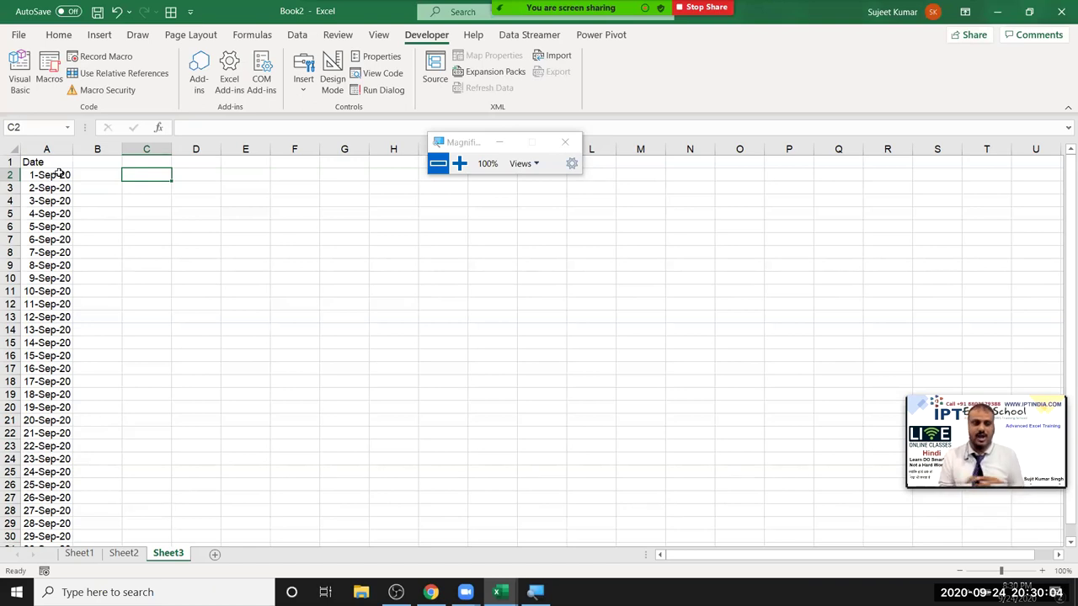
- Type the header Status in B1
key(Up)
key(Left)
text(St)
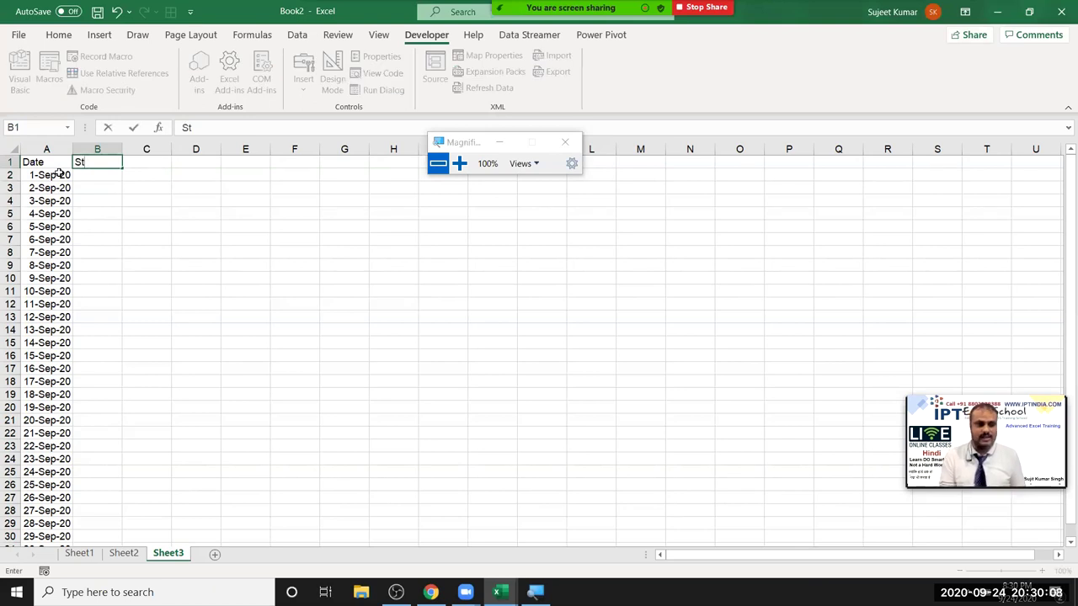
text(atus)
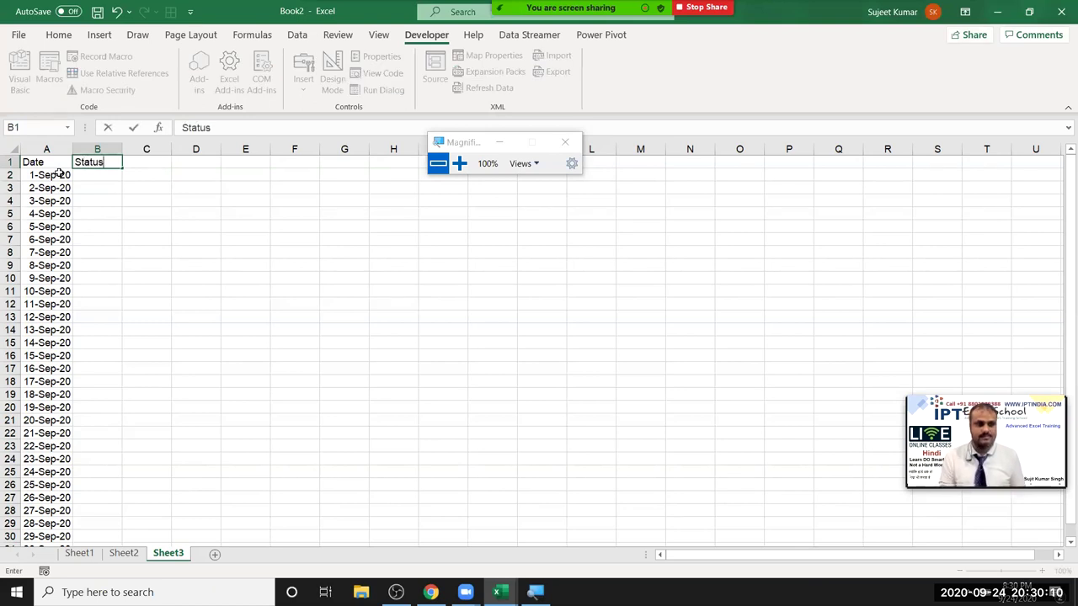
key(Return)
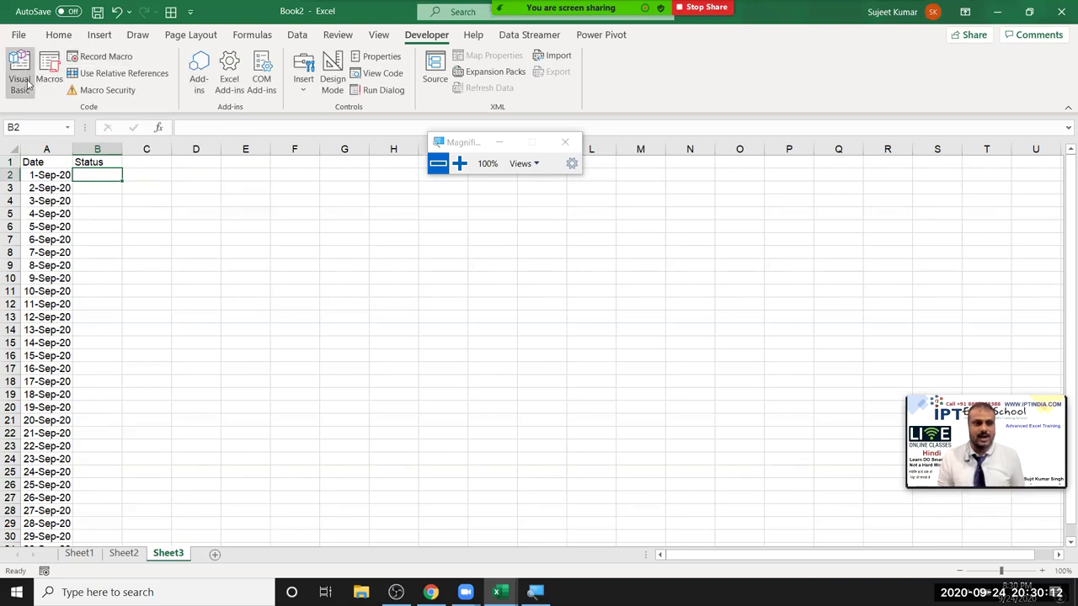
- Open Module1's if_1 code in the VBA editor and add a new line below End Sub
click(20, 82)
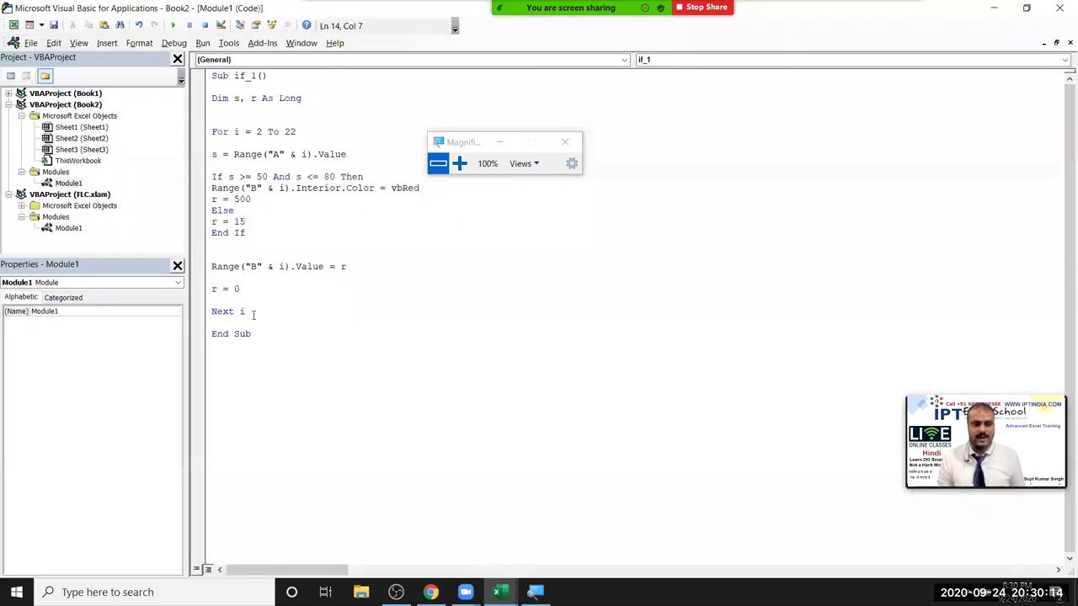
key(Return)
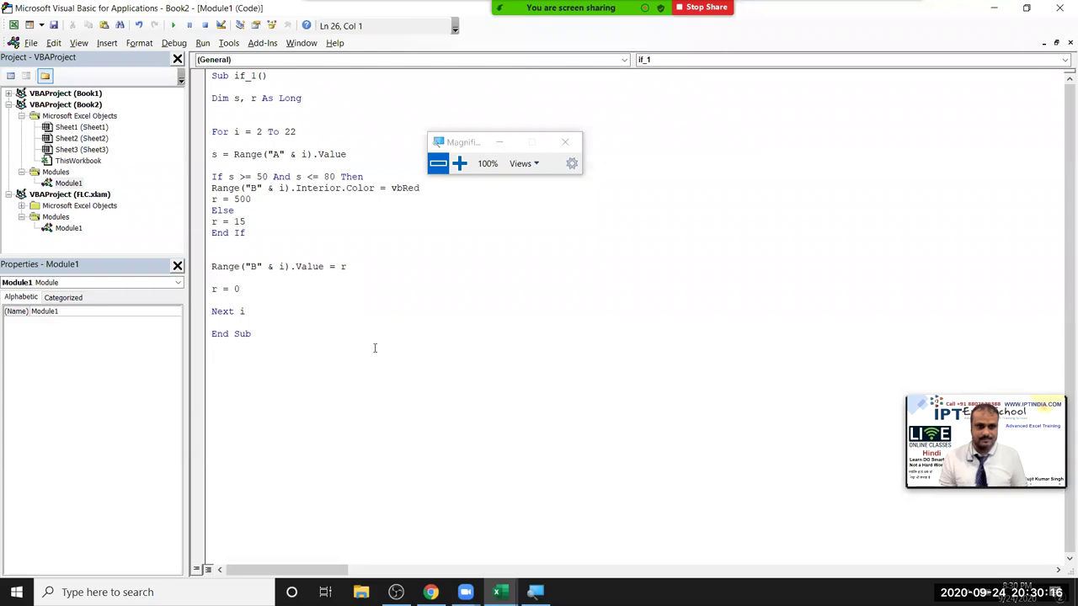
click(459, 164)
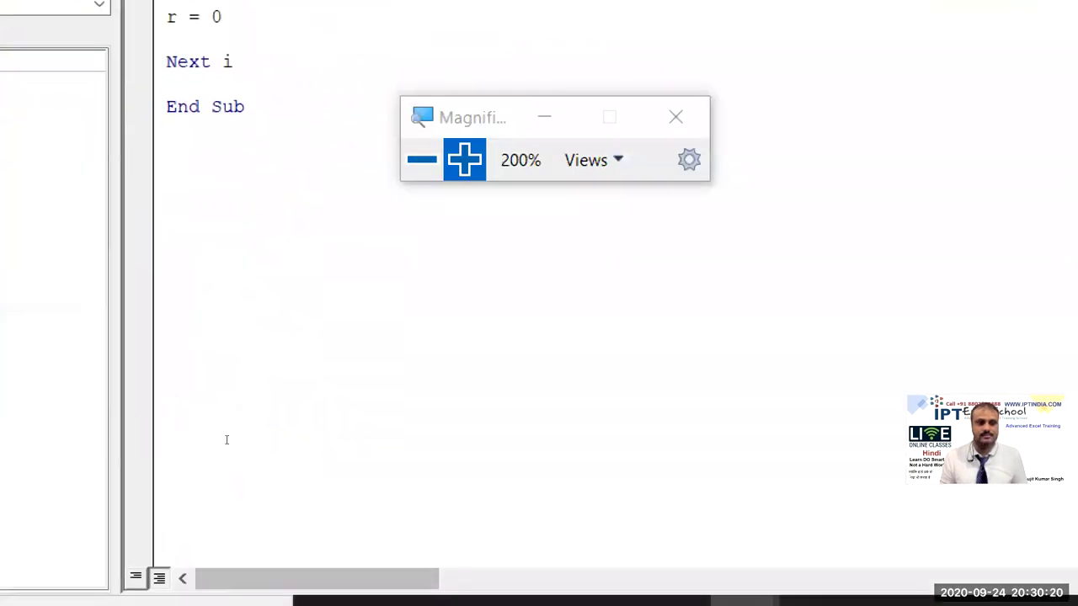
- Create the empty Sub if_2() procedure in Module1
text(sub )
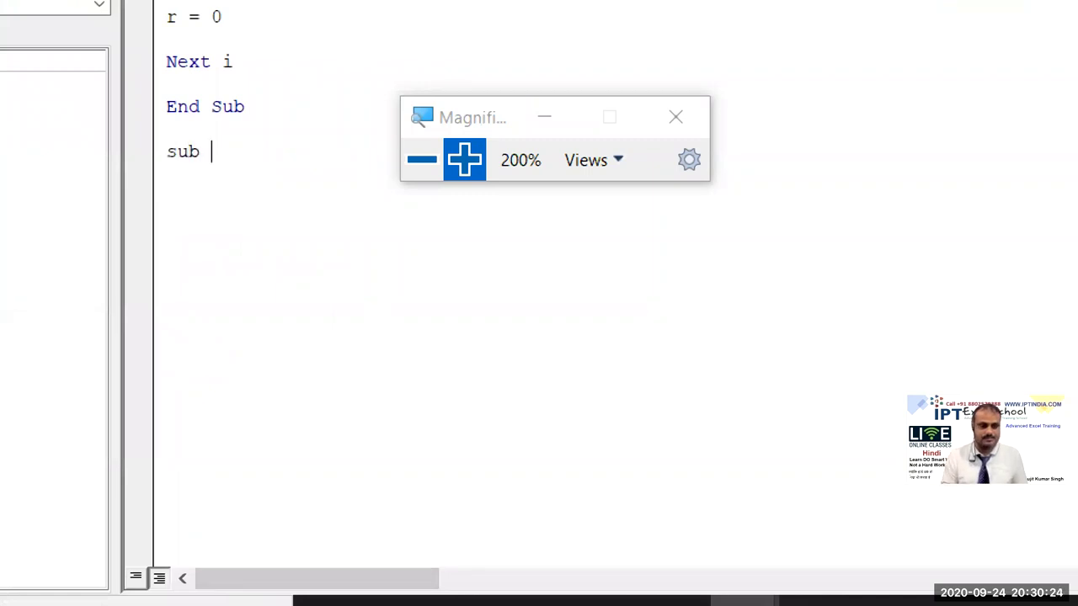
text(if )
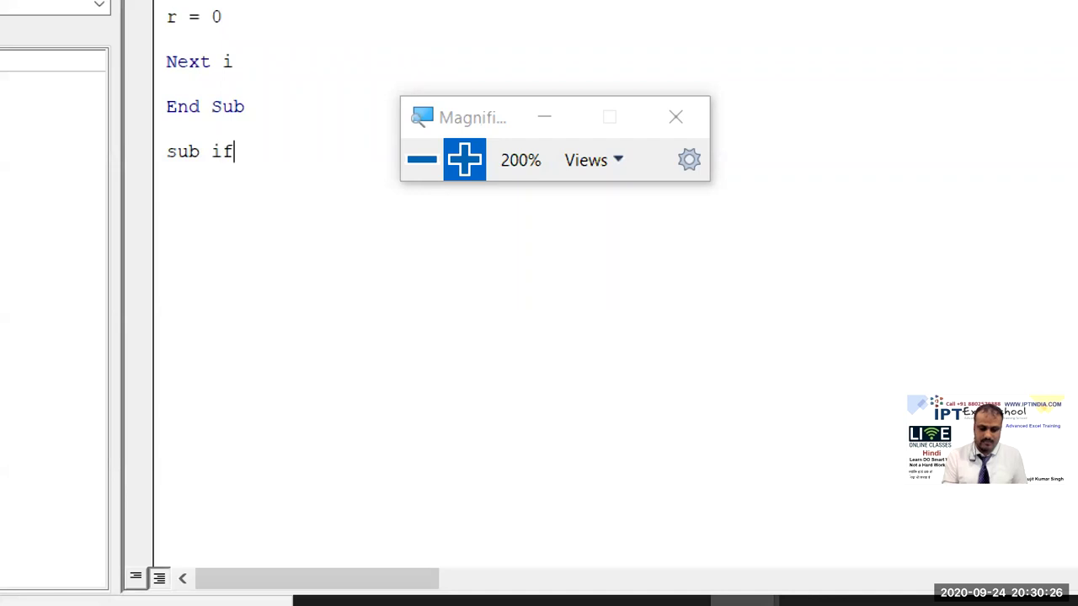
text(2())
key(Return)
key(Return)
key(Return)
key(Return)
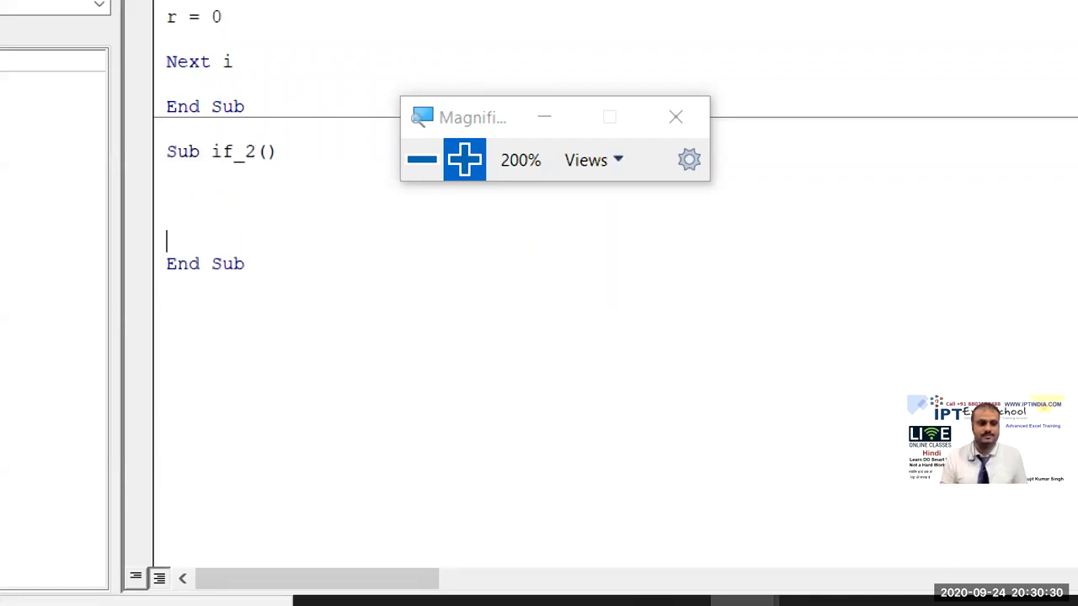
key(Return)
click(167, 218)
click(167, 196)
- Declare Dim d As Date and Dim r As String inside if_2
text(dim d)
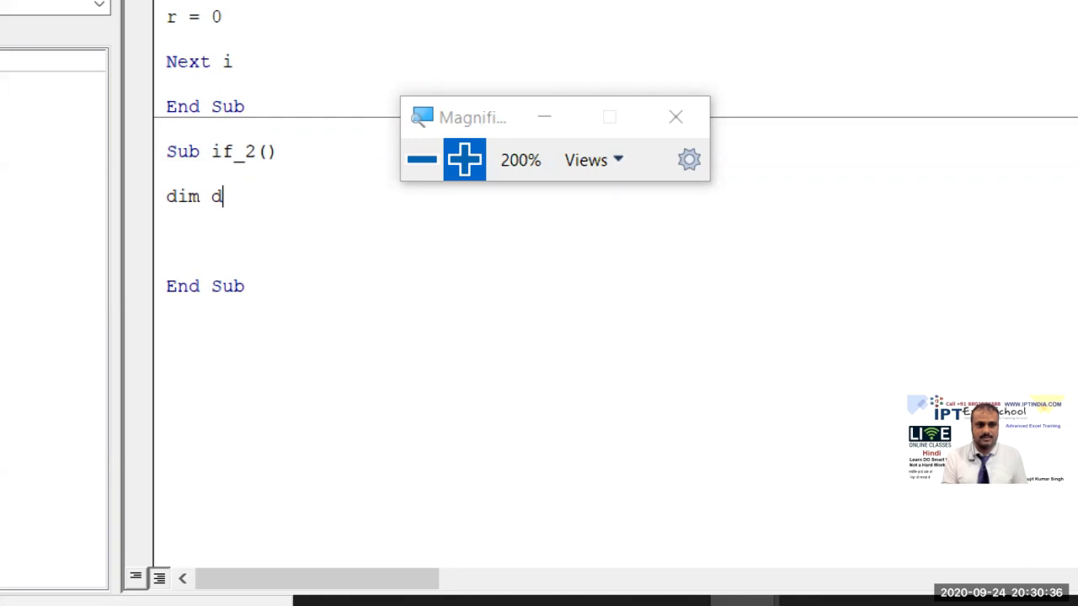
text( as date)
key(Tab)
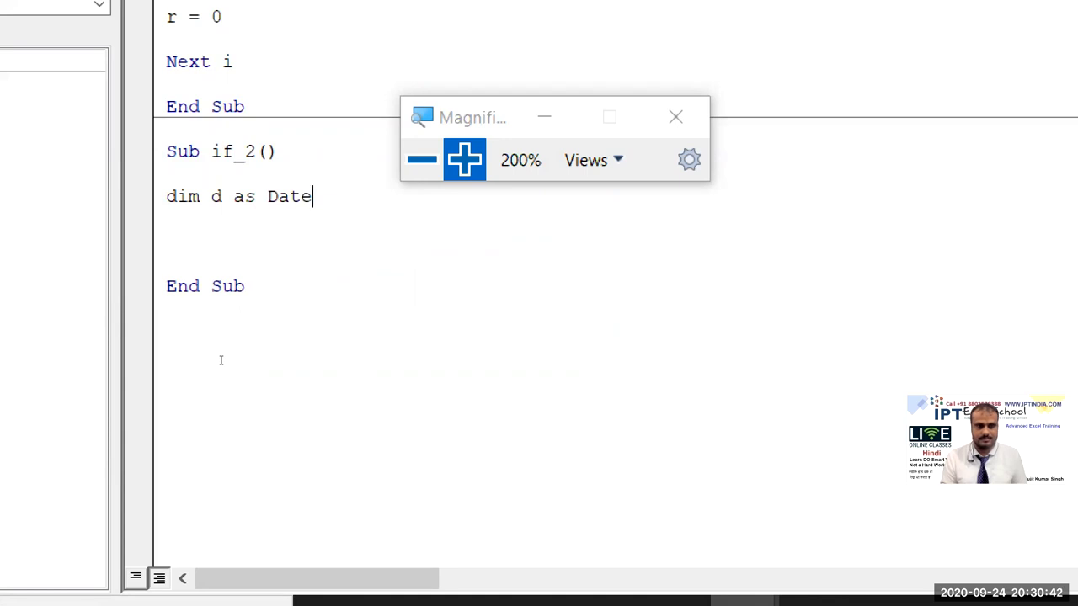
key(Return)
text(dim r as )
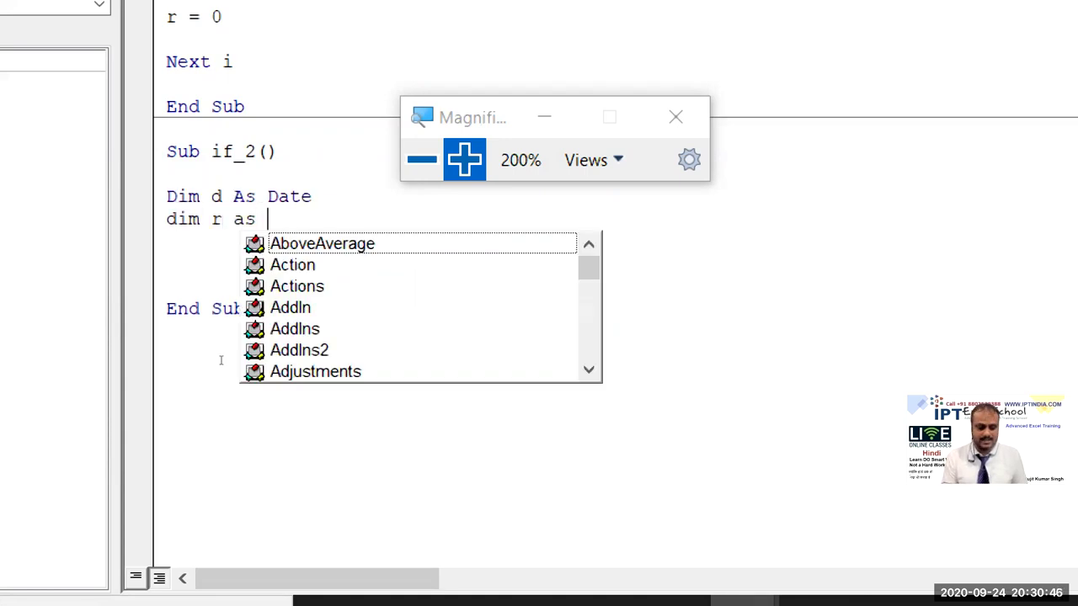
text(str)
key(Tab)
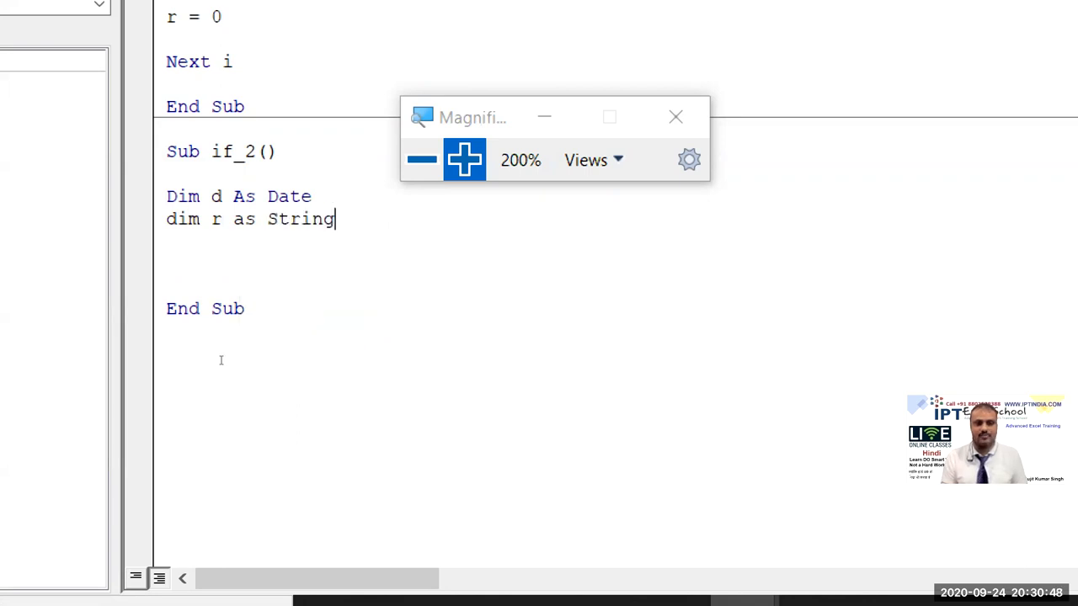
key(Return)
key(Return)
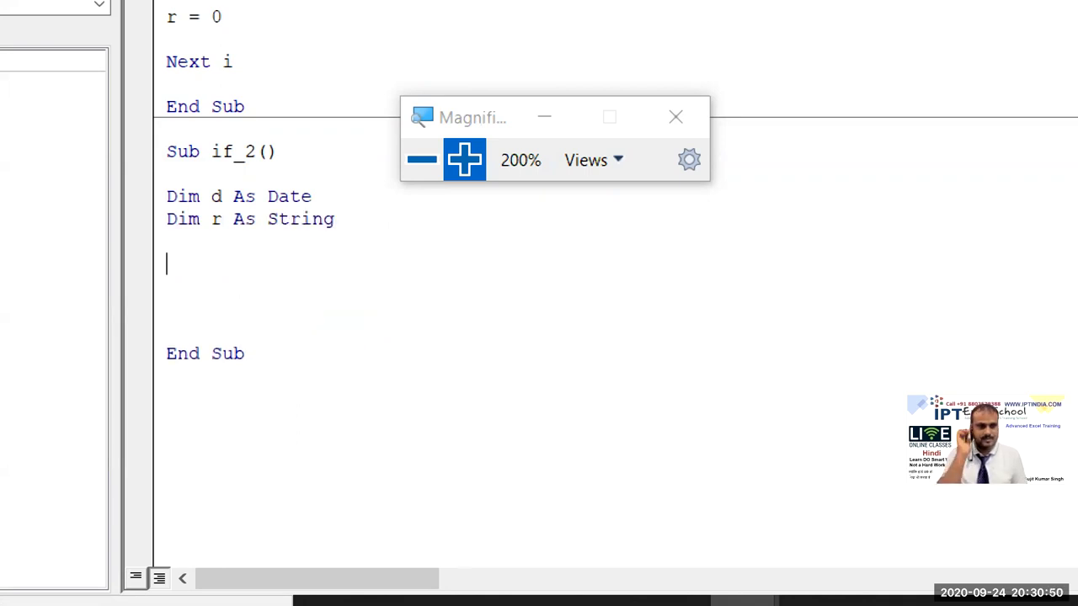
- Add an empty For i = 2 To 31 … Next i loop below the declarations
text(for )
text(i )
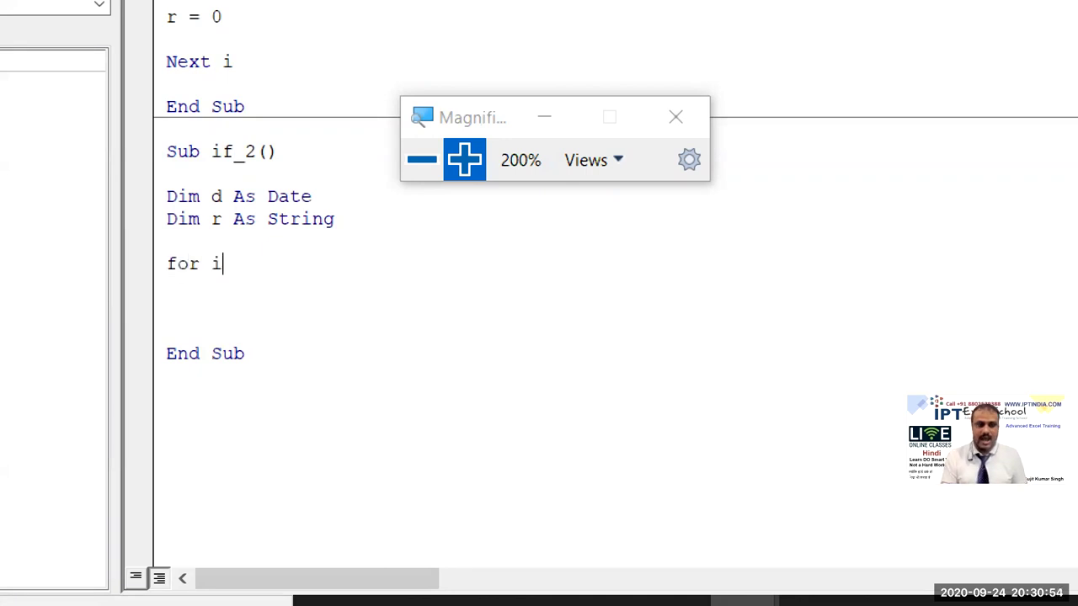
text(= 1)
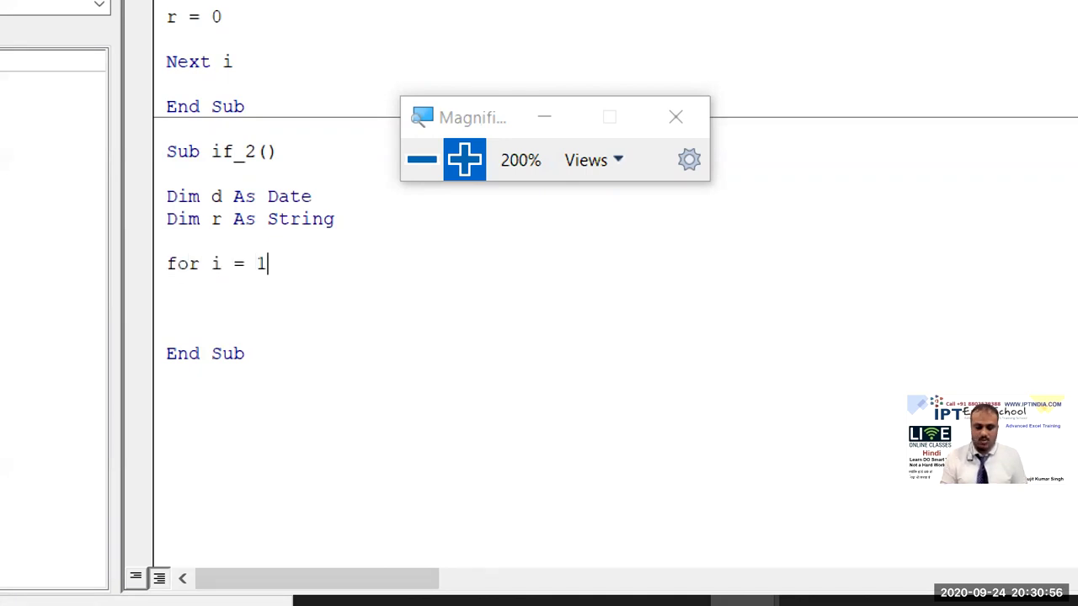
key(BackSpace)
key(BackSpace)
text(2 to 30)
key(BackSpace)
text(1)
key(Return)
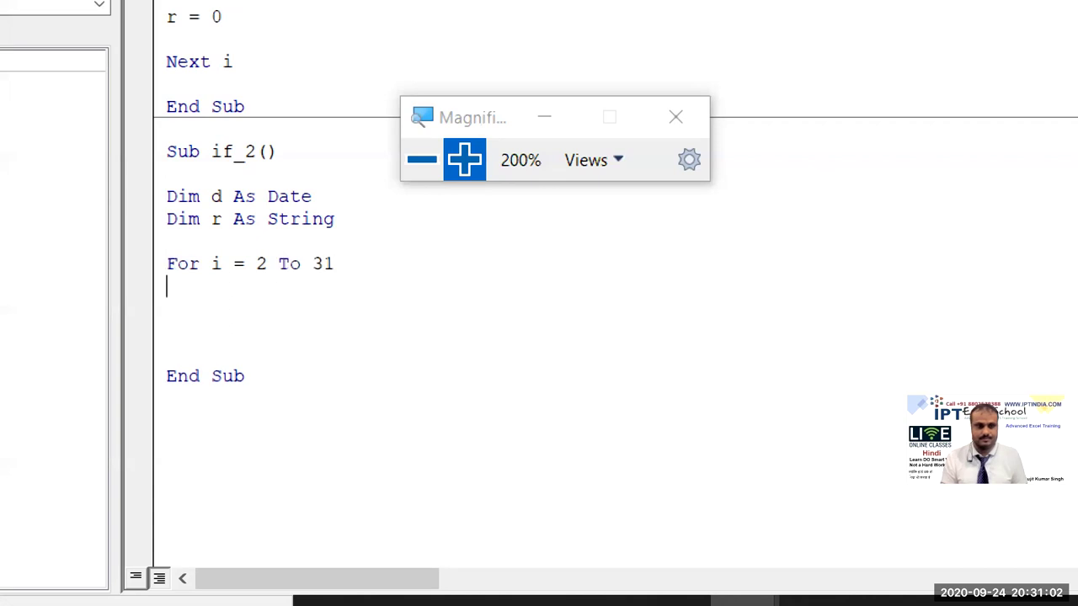
key(Return)
key(Return)
text(nexti)
key(Up)
key(Return)
key(Up)
key(Return)
key(Up)
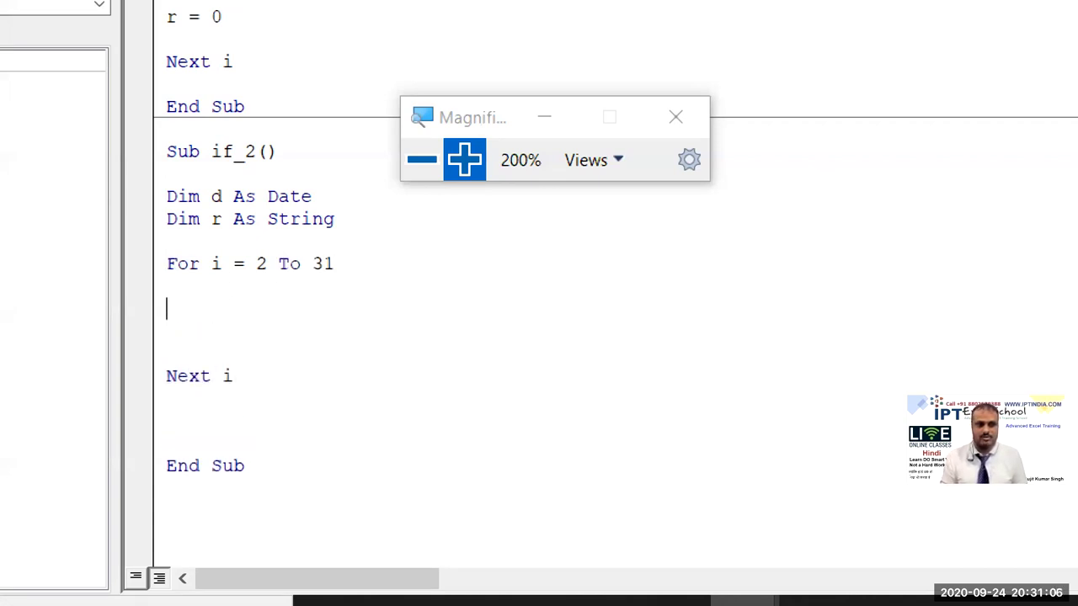
- Read each date into d with d = Range("A" & i).Value
text(d=range("A" & )
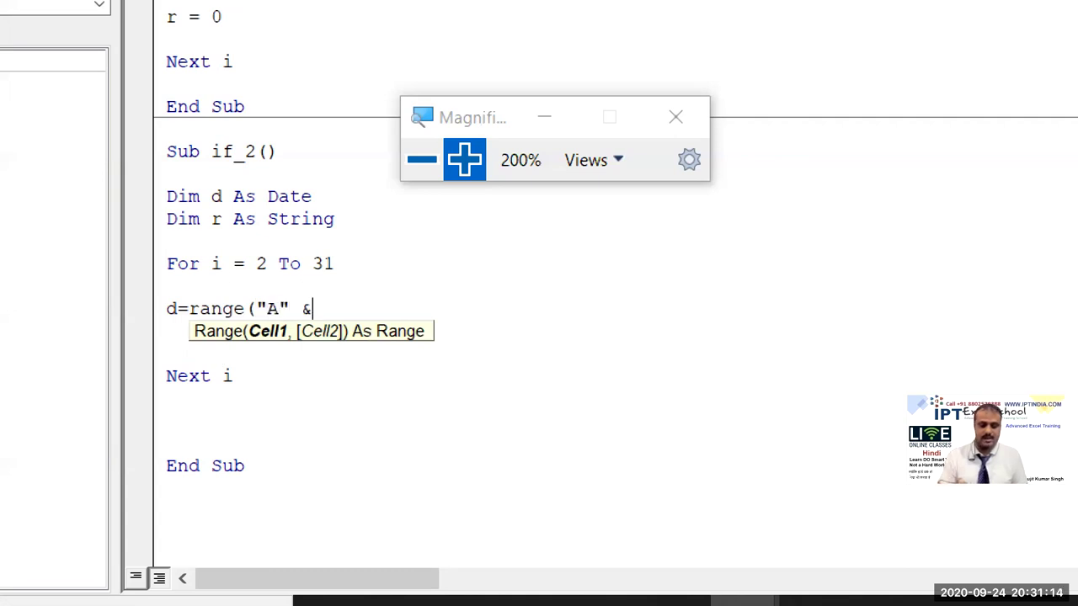
text(i))
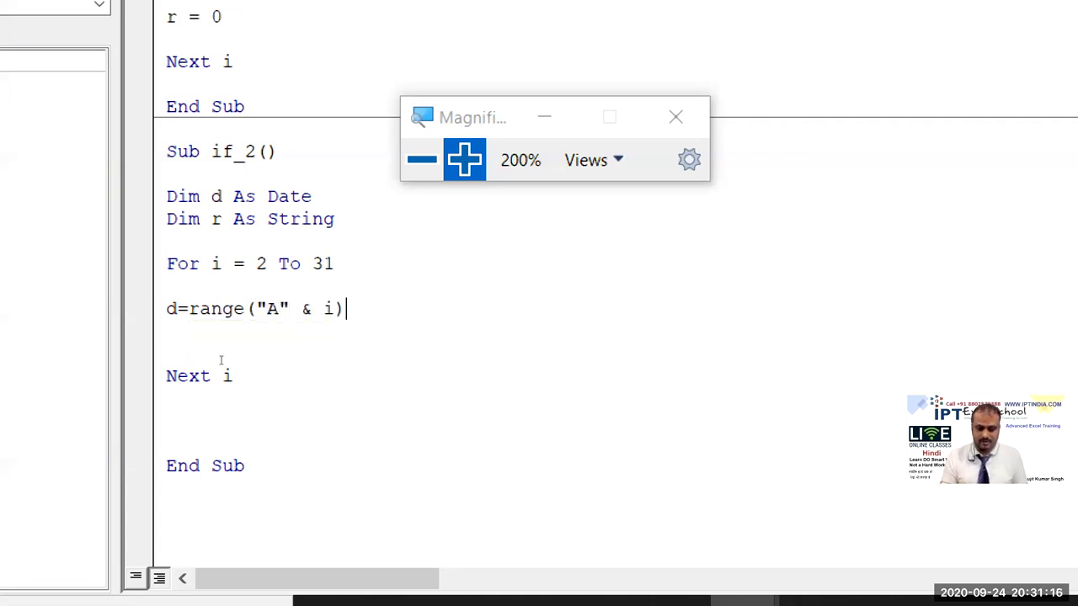
text(.v)
key(Down)
key(Tab)
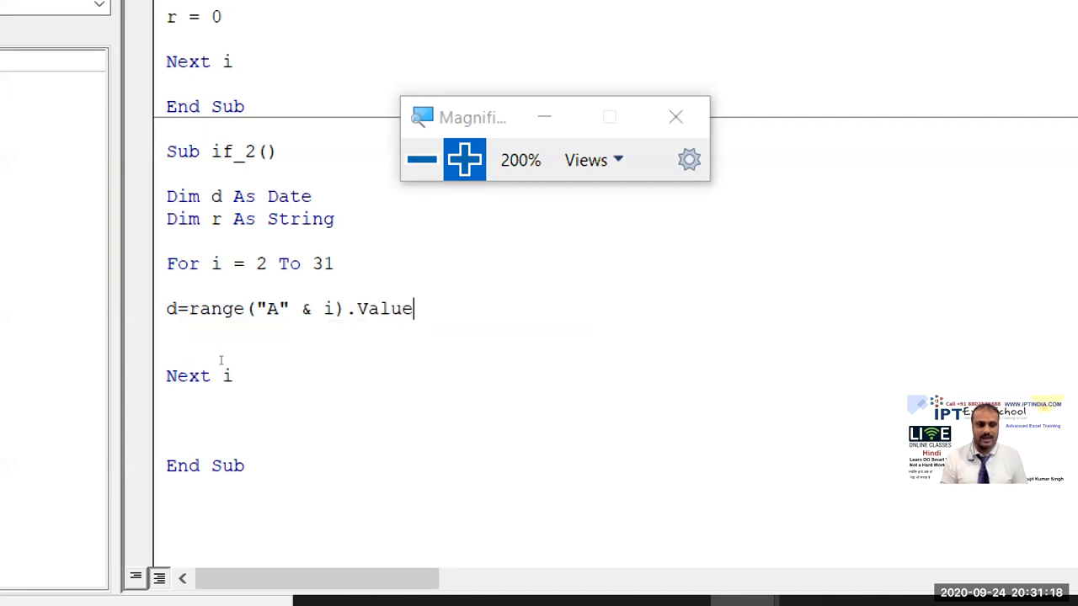
key(Return)
key(Return)
- Start the condition If Format(d,"DDD")="Sat" or
text(if )
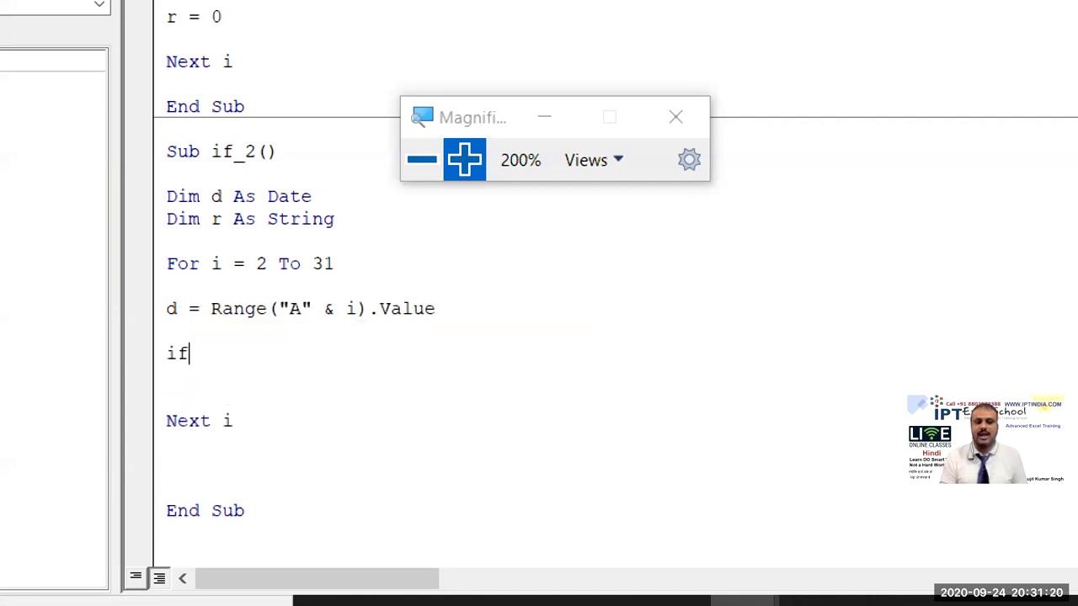
text(d)
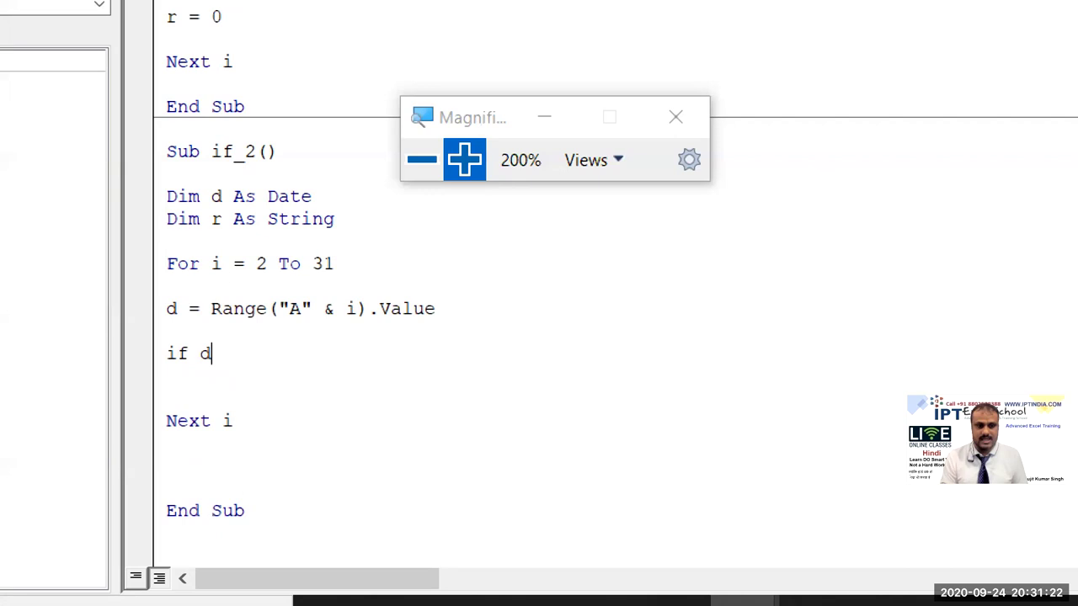
key(BackSpace)
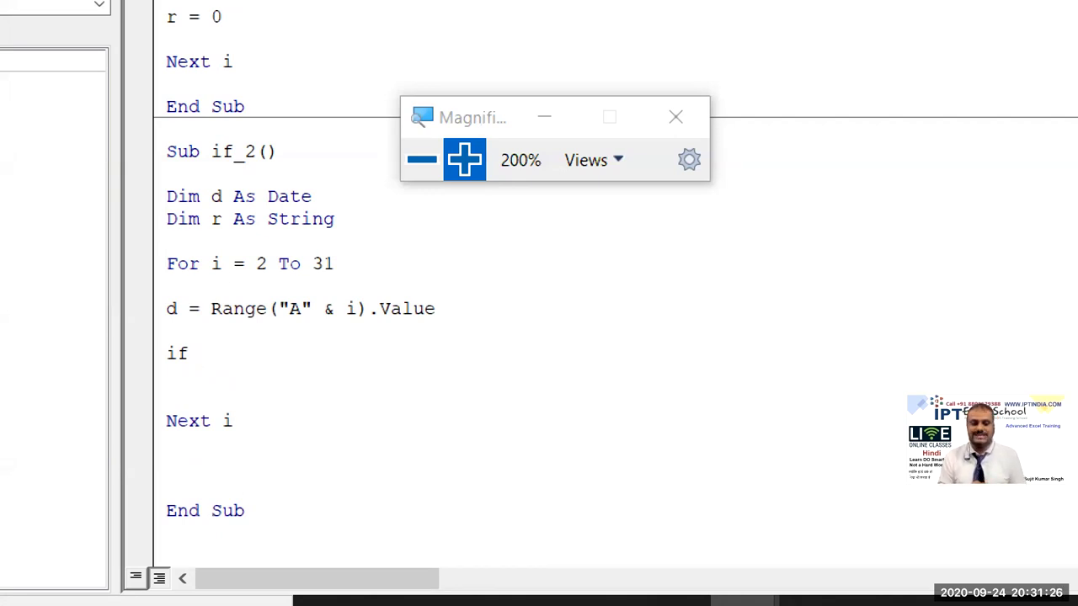
text(format()
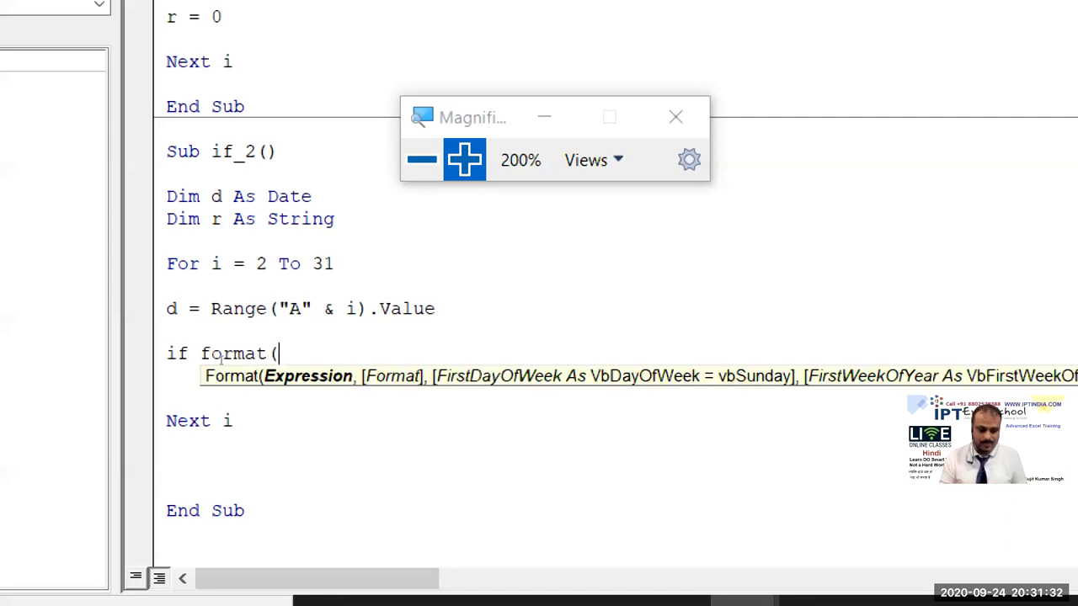
text(d,)
text(DDD")
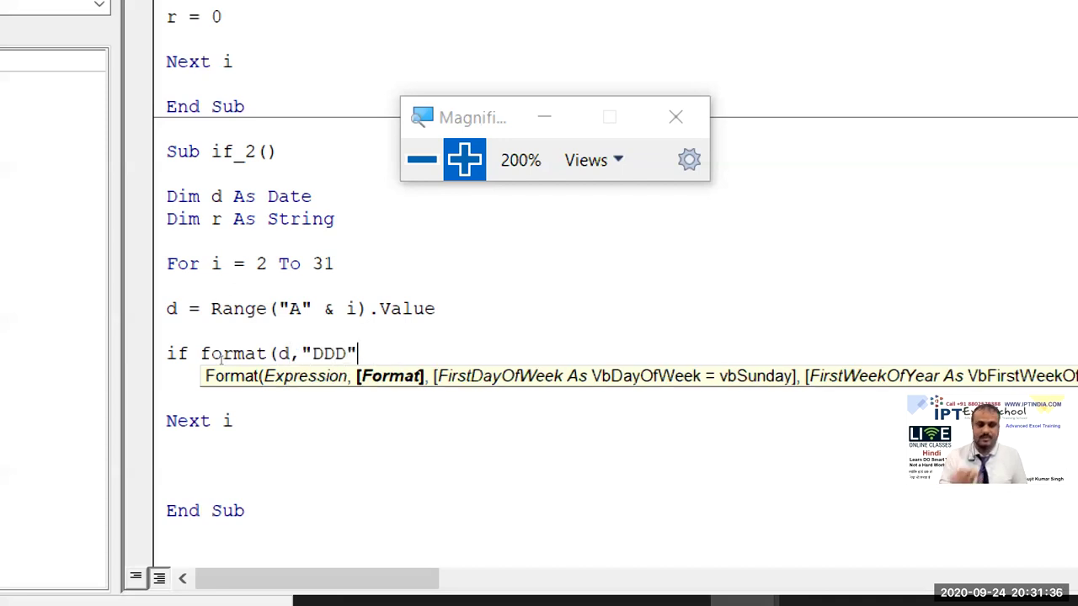
text()="Sat")
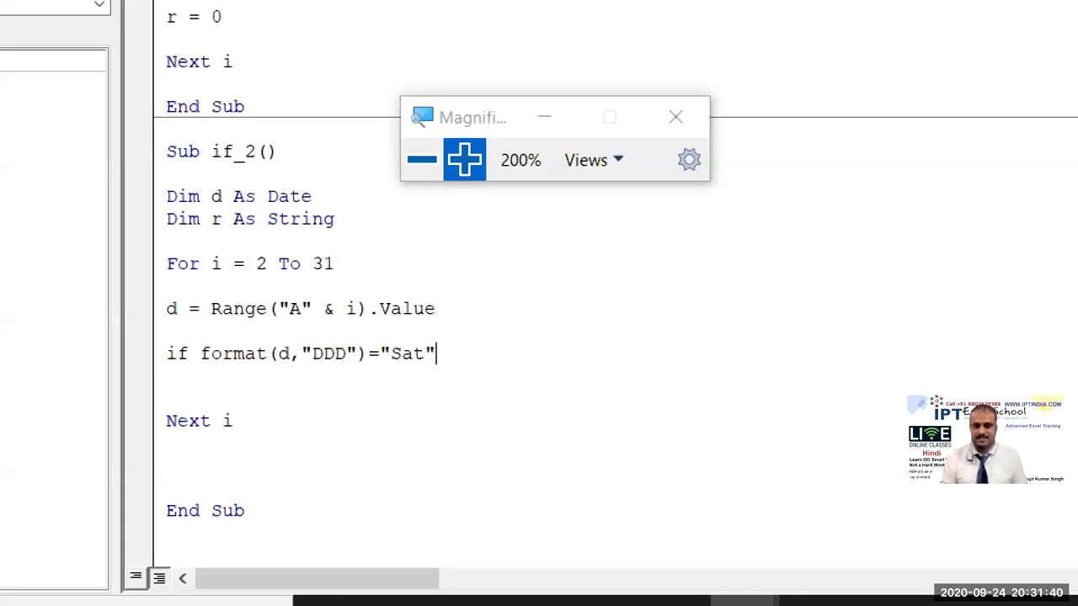
key(BackSpace)
key(BackSpace)
key(BackSpace)
key(BackSpace)
text(S)
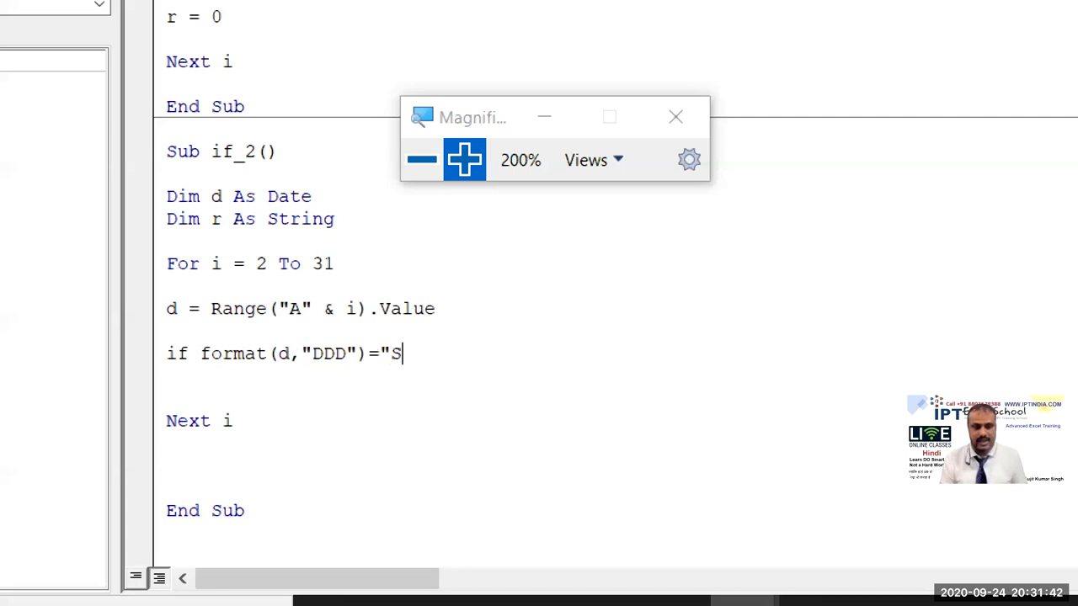
text(at)
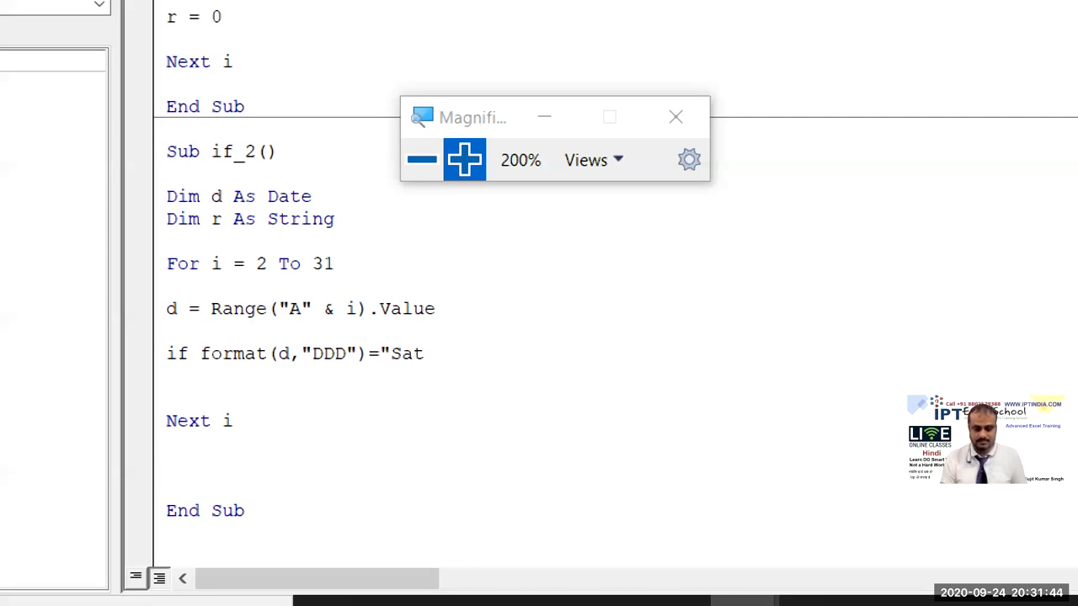
text(" or)
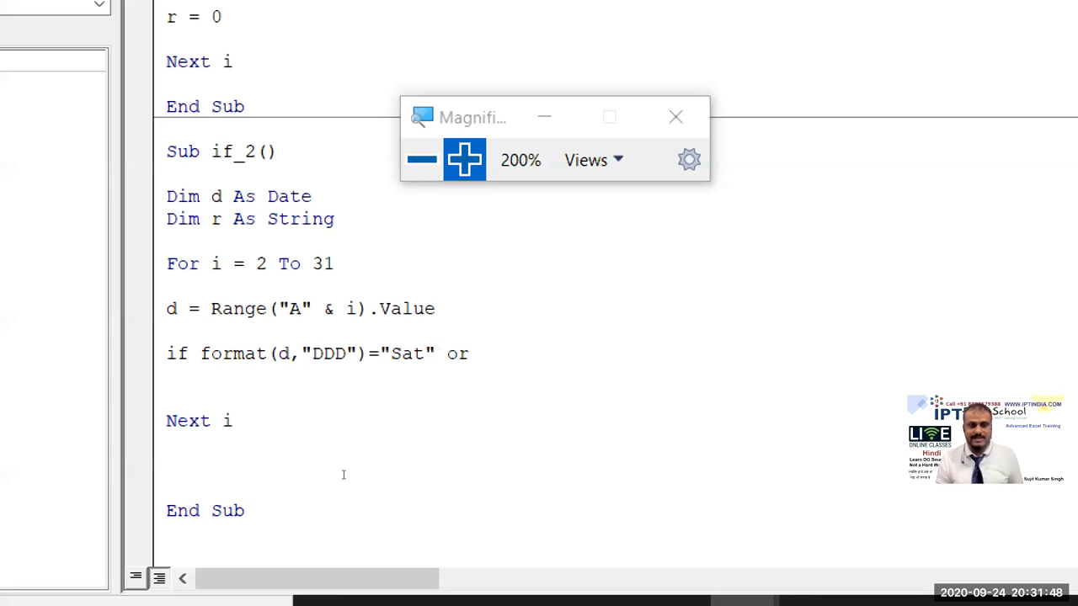
- Complete the condition with a copied Format(d,"DDD")="Sun" test and Then
key(Left)
key(Left)
key(Left)
key(shift+Left)
key(shift+Left)
key(shift+Left)
key(shift+Left)
key(shift+Left)
key(shift+Left)
key(ctrl+c)
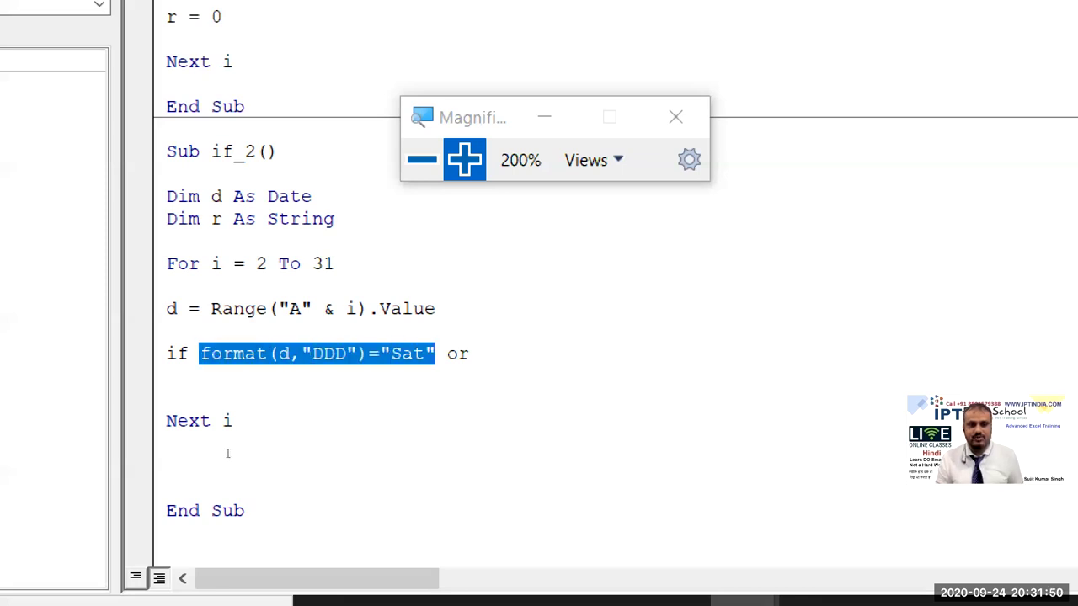
key(End)
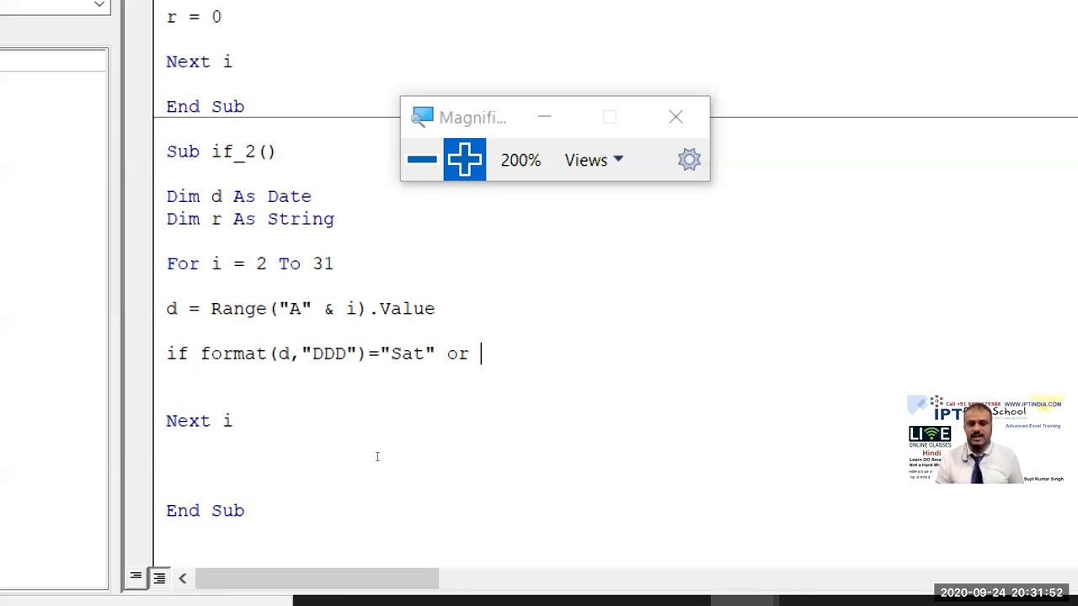
key(ctrl+v)
key(Left)
key(Left)
key(Left)
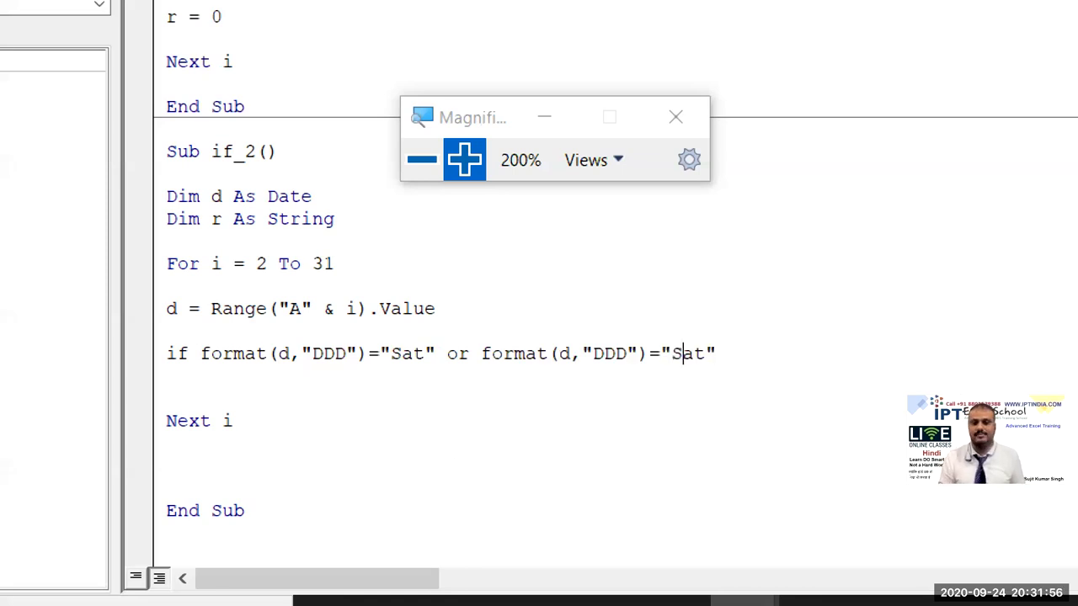
key(Delete)
key(Delete)
text(un)
key(Right)
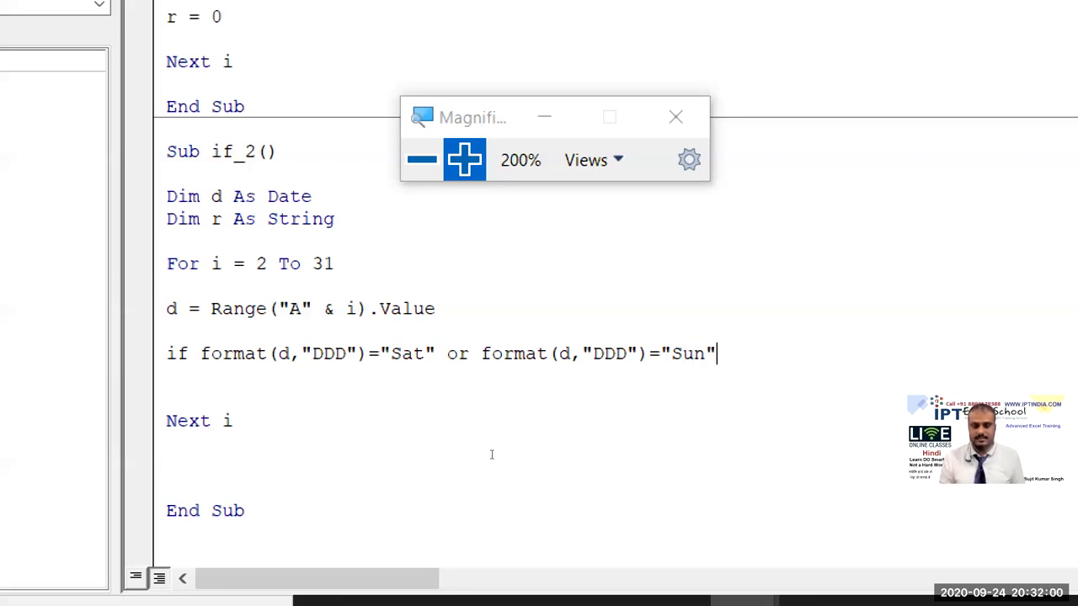
text(then)
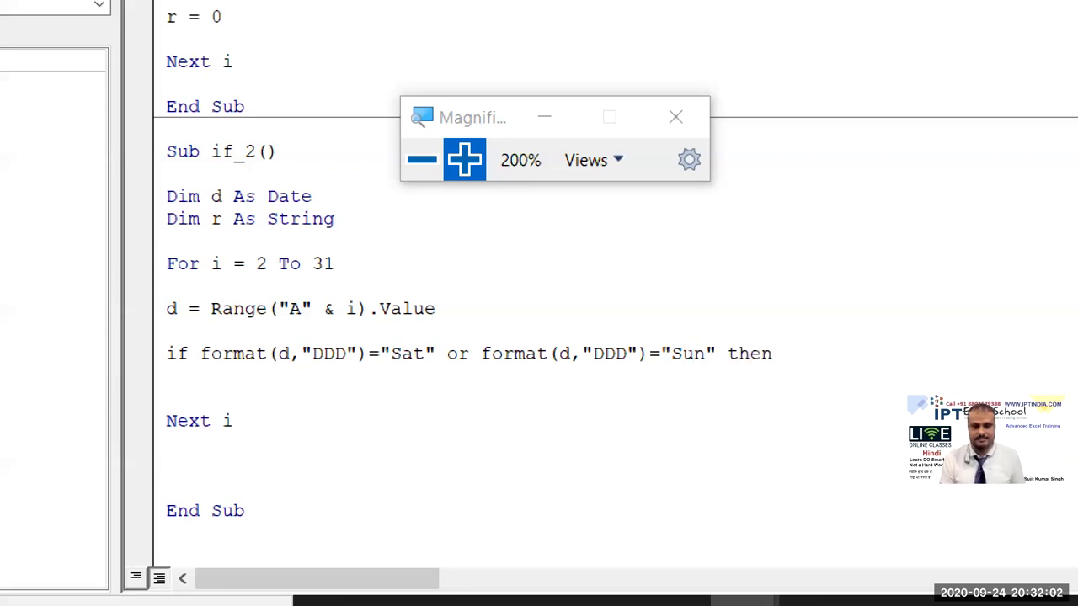
key(Return)
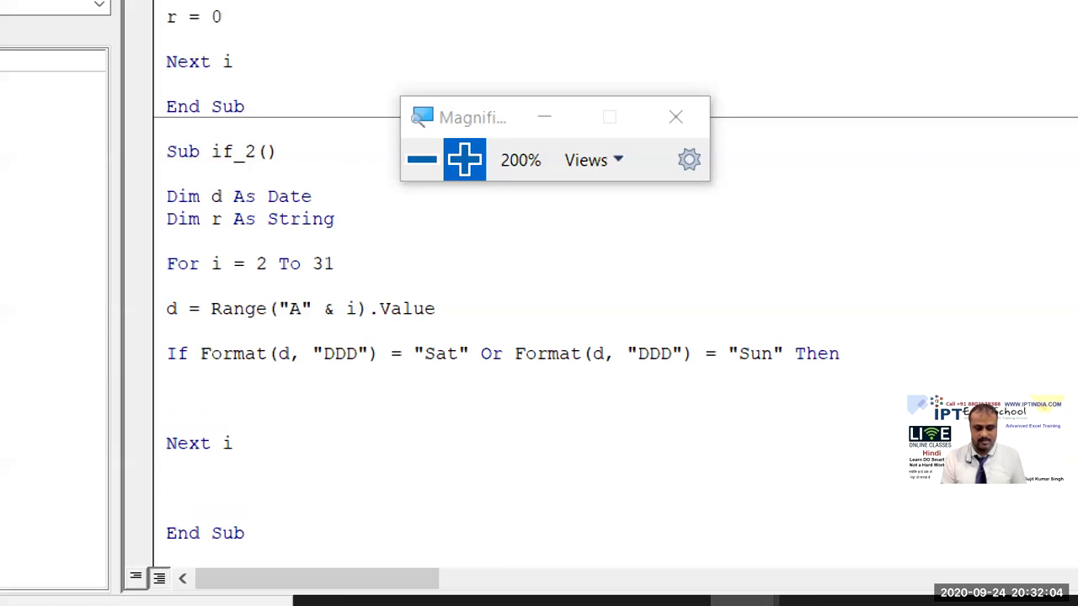
- Set r = "OFF" when the date is a weekend
text(r="S)
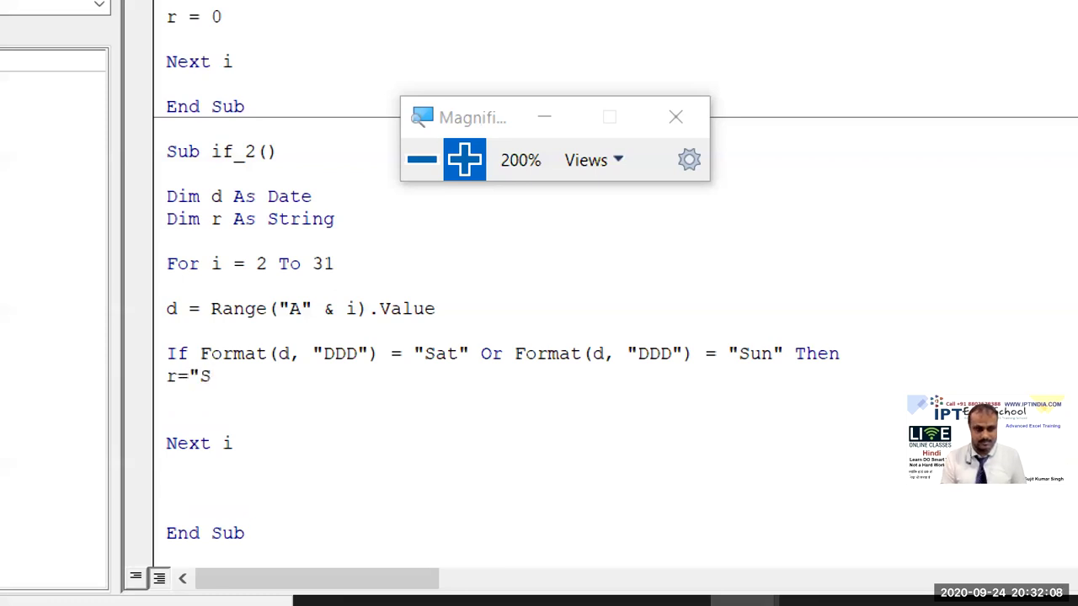
key(BackSpace)
text(OM)
key(BackSpace)
key(BackSpace)
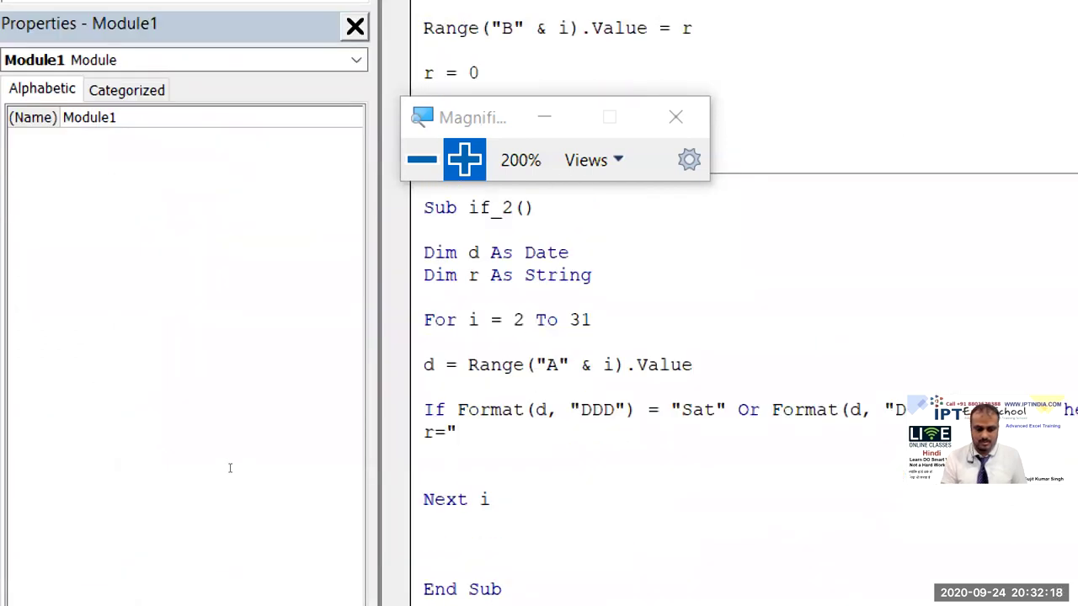
text(OFF")
key(Return)
- Add an Else branch with r = "ON" and close it with End If
text(r)
key(BackSpace)
text(else)
key(Return)
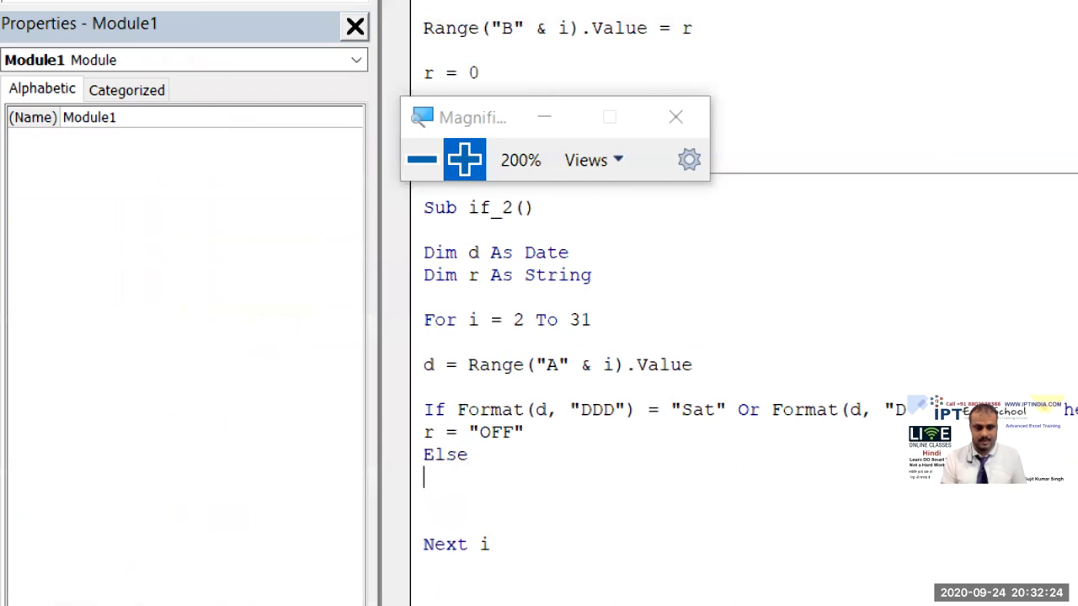
text(r = )
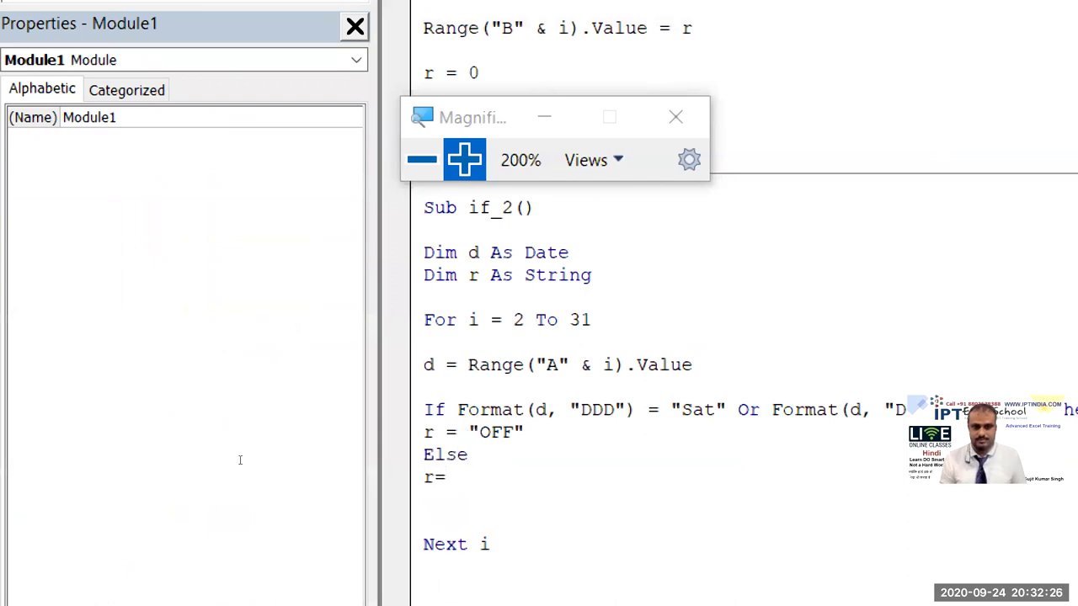
text("ON")
key(Return)
text(end if)
key(Return)
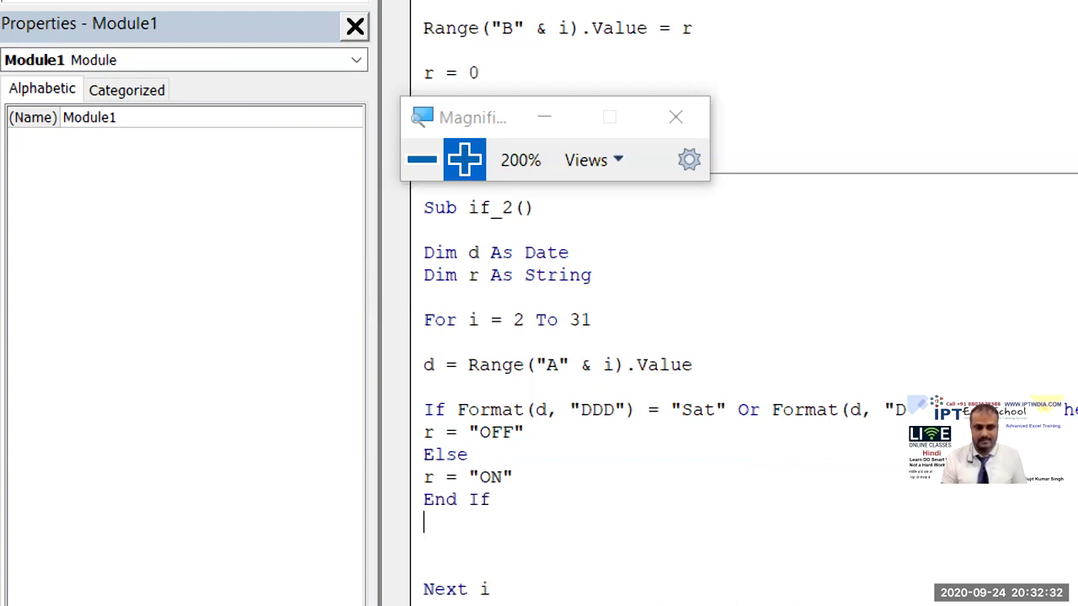
- Write the result to column B with Range("B" & i).Value = r
key(Up)
key(Up)
key(Up)
key(End)
key(ctrl+shift+Left)
key(ctrl+shift+Left)
key(ctrl+shift+Left)
key(shift+Right)
key(shift+Right)
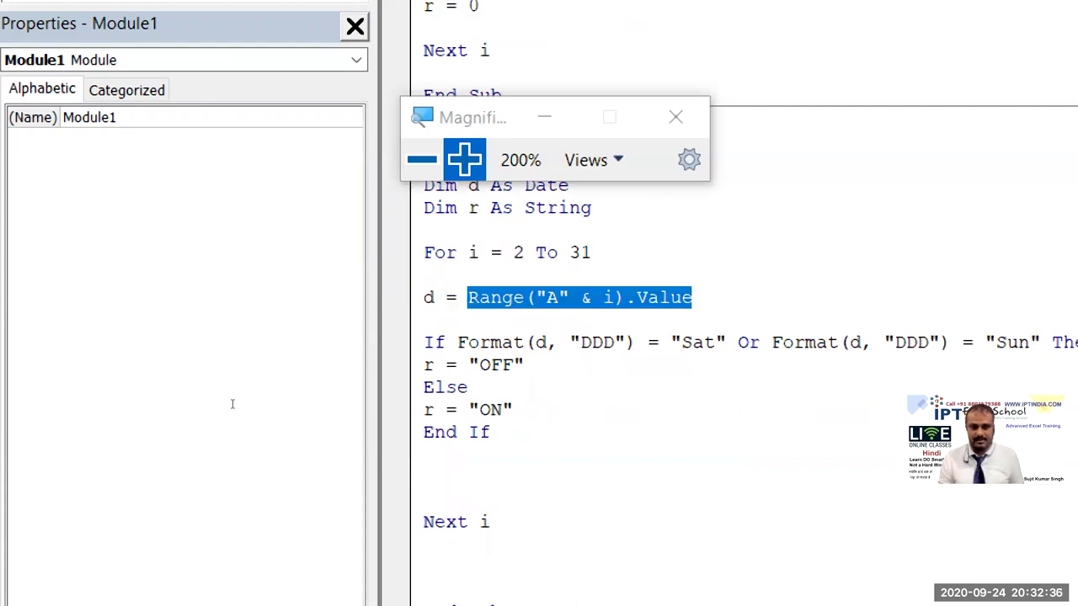
key(ctrl+c)
key(Down)
key(Down)
key(Down)
key(Home)
key(Up)
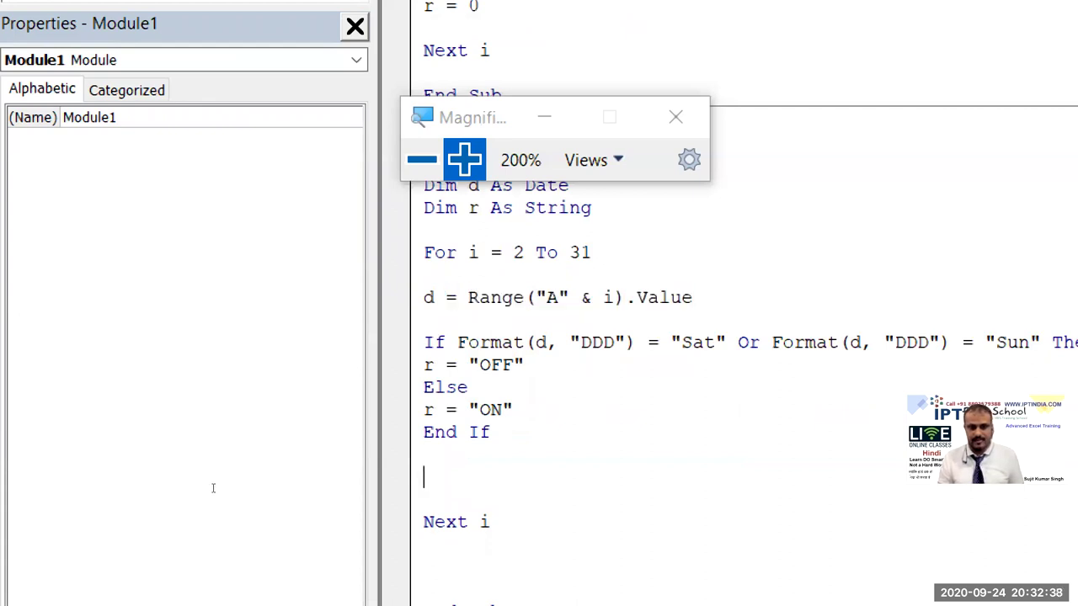
key(ctrl+v)
key(Left)
key(Left)
key(Left)
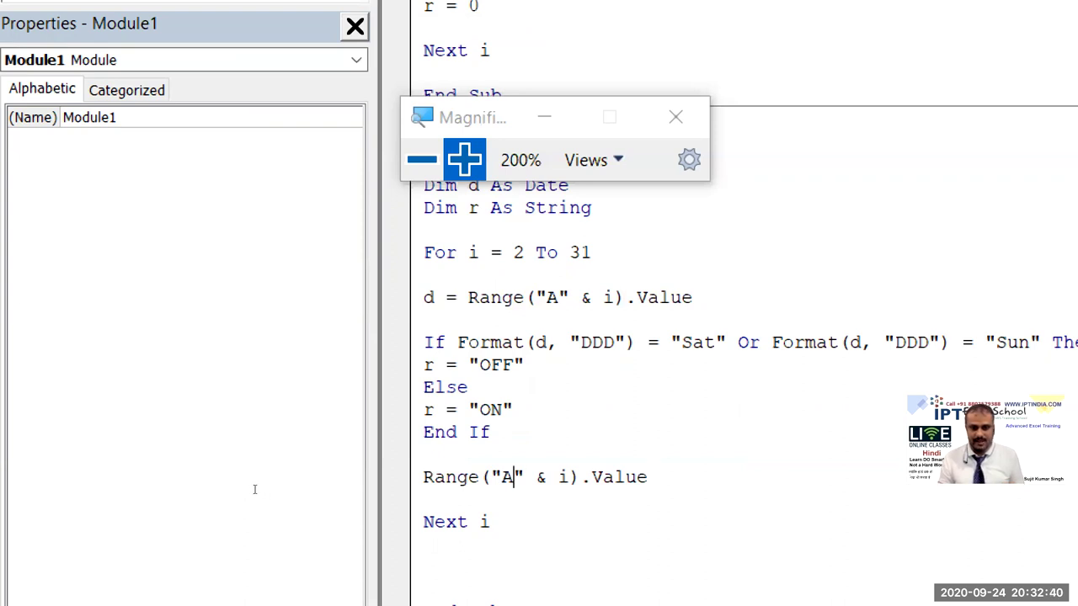
key(BackSpace)
text(B)
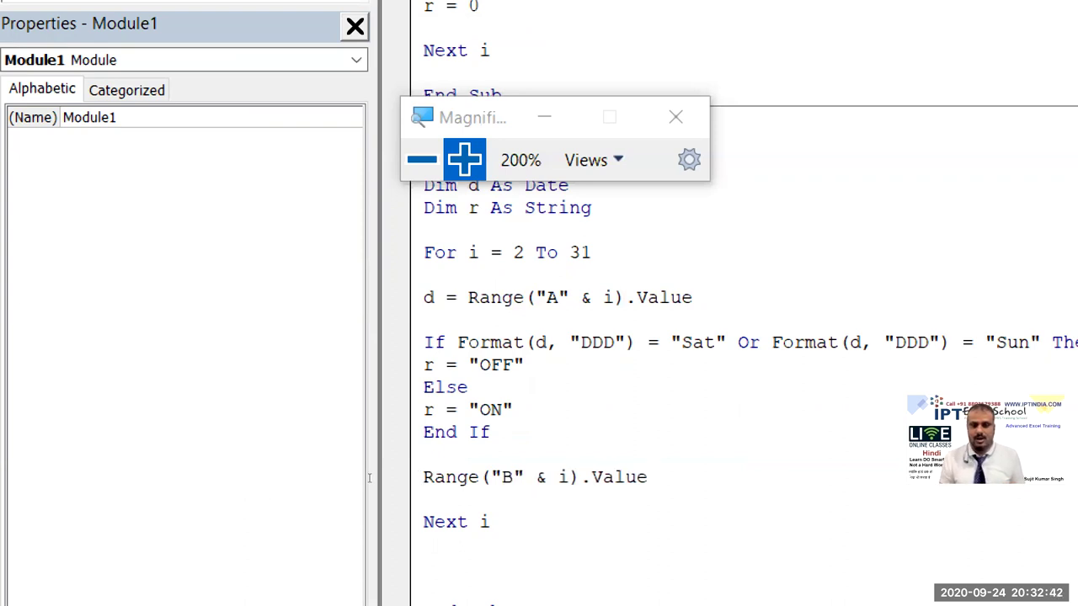
key(End)
text(= )
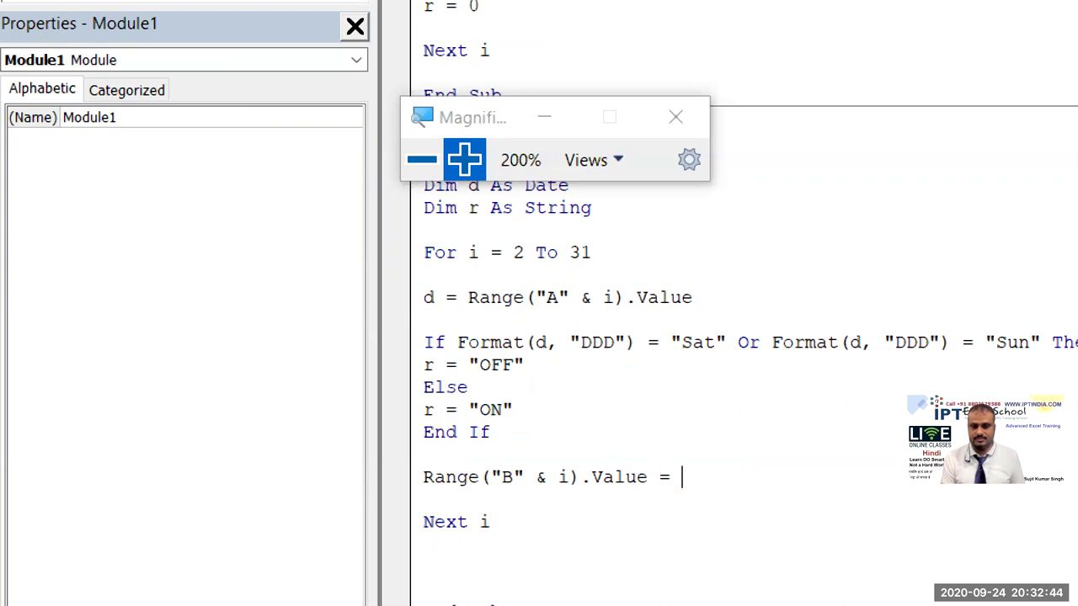
text(r)
- Return to Excel's Sheet3, leaving B2 and the Status column empty
key(Up)
key(Up)
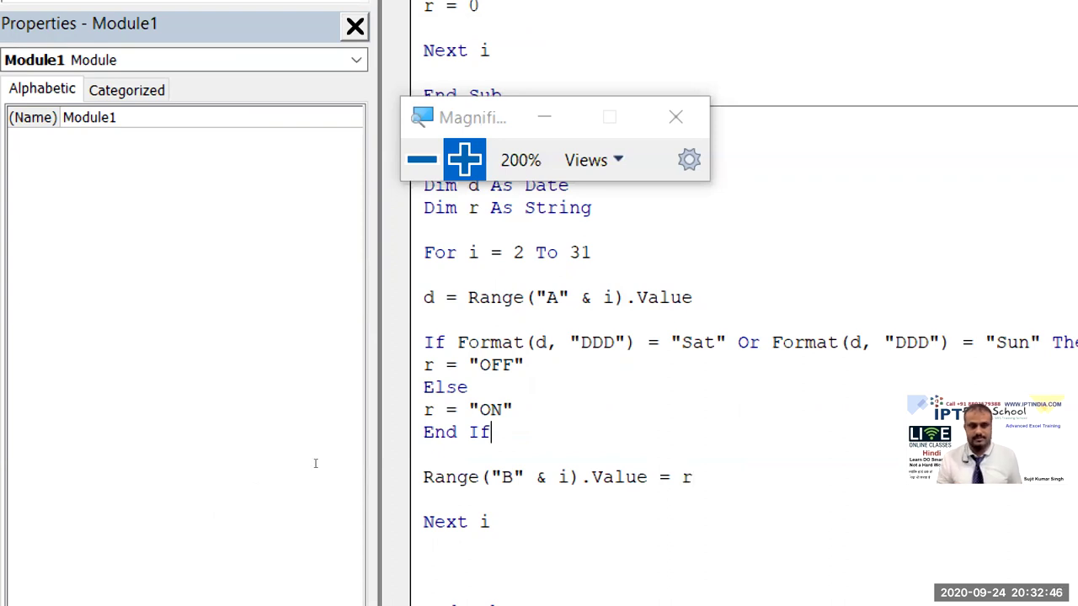
key(alt+F11)
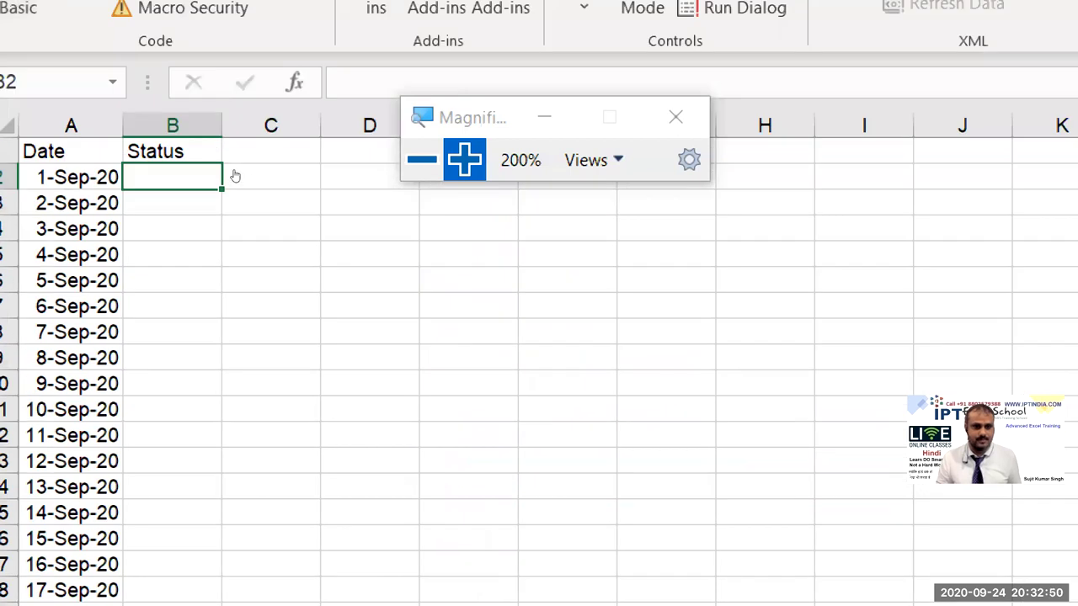
click(421, 159)
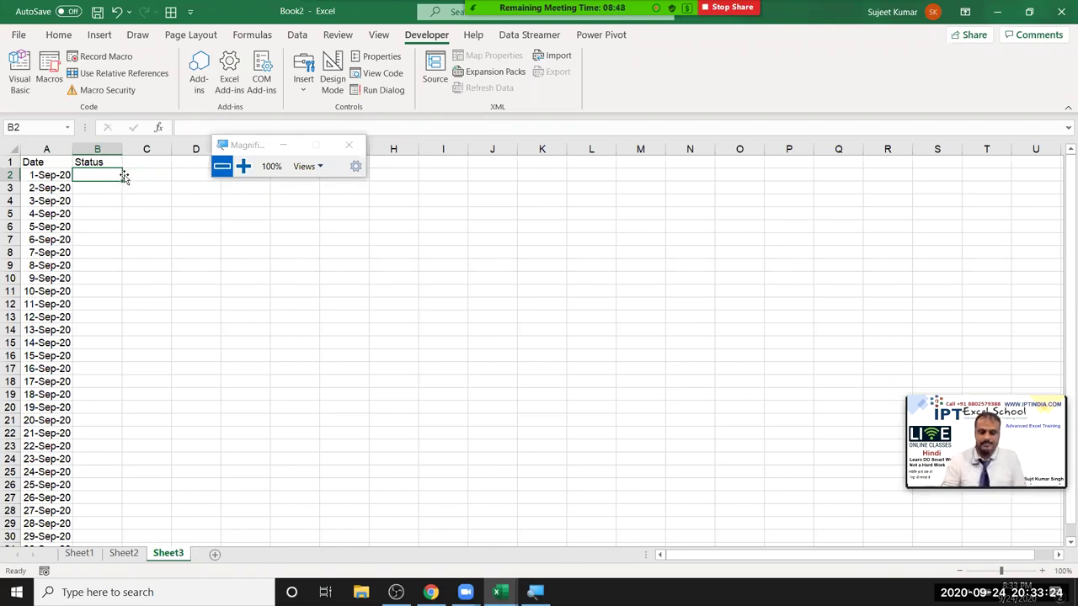
text(=)
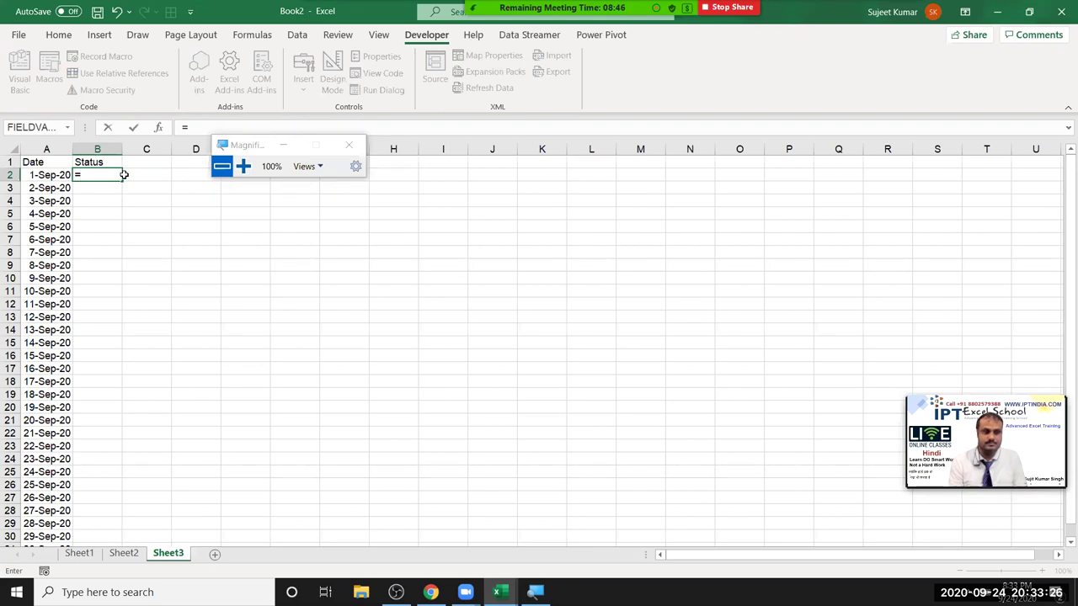
key(Escape)
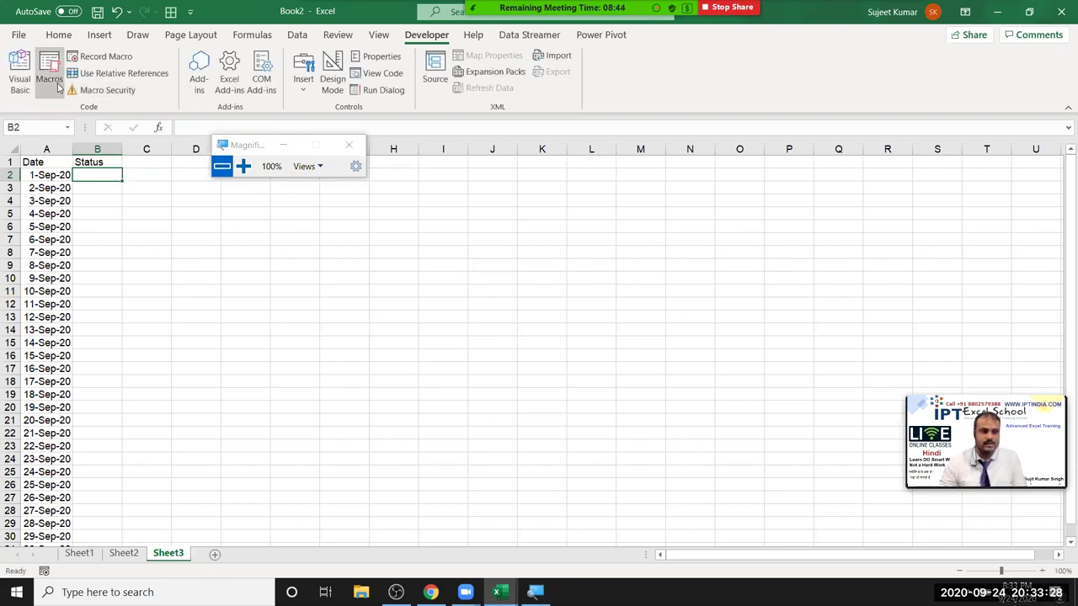
- Run the if_2 macro to fill Sheet3's Status column with ON and OFF
click(59, 87)
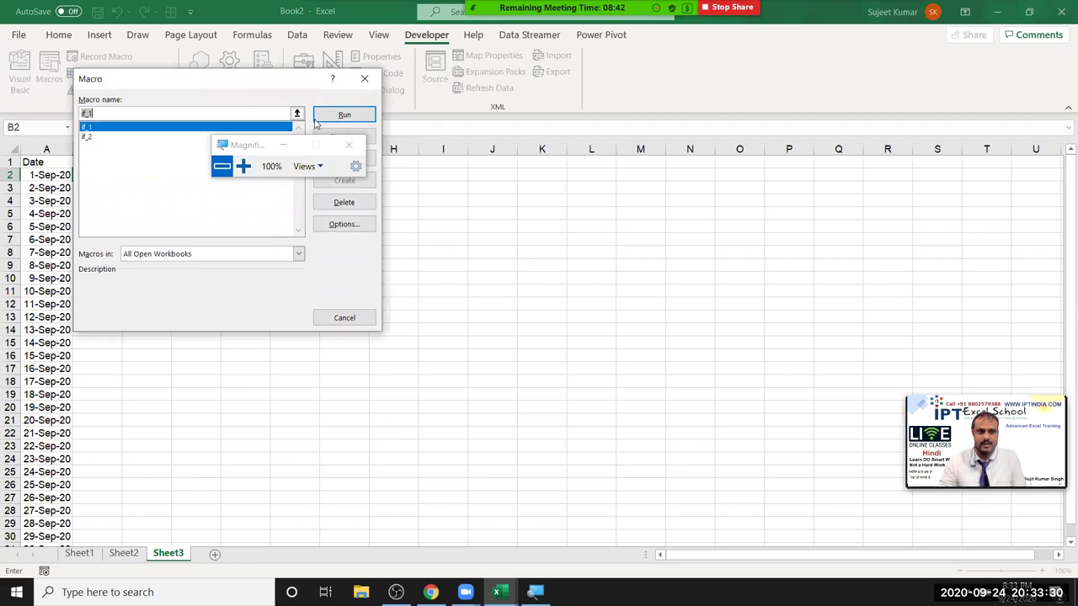
click(479, 171)
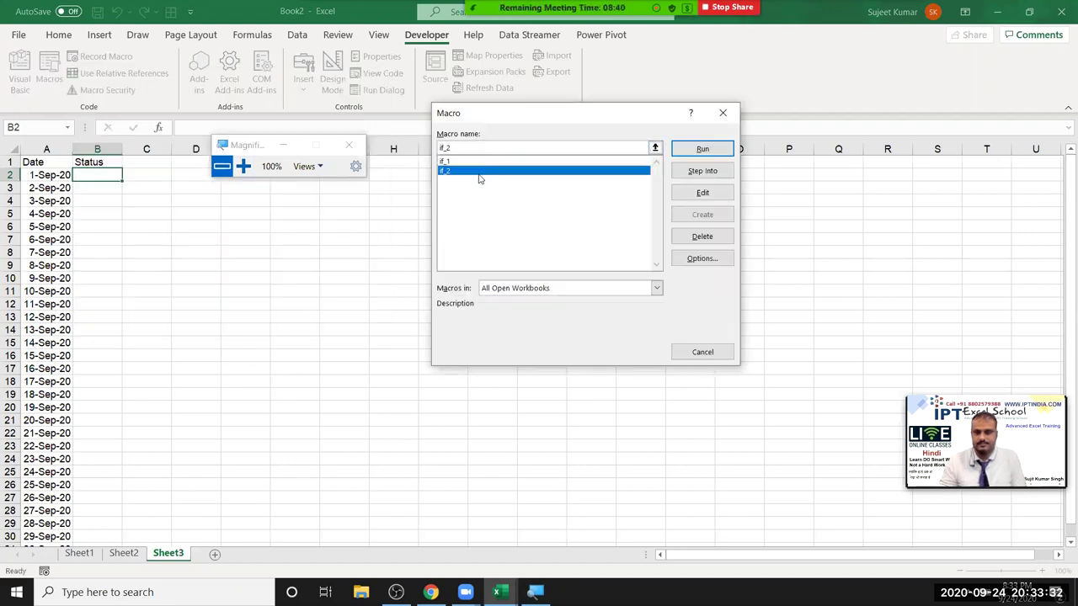
click(679, 149)
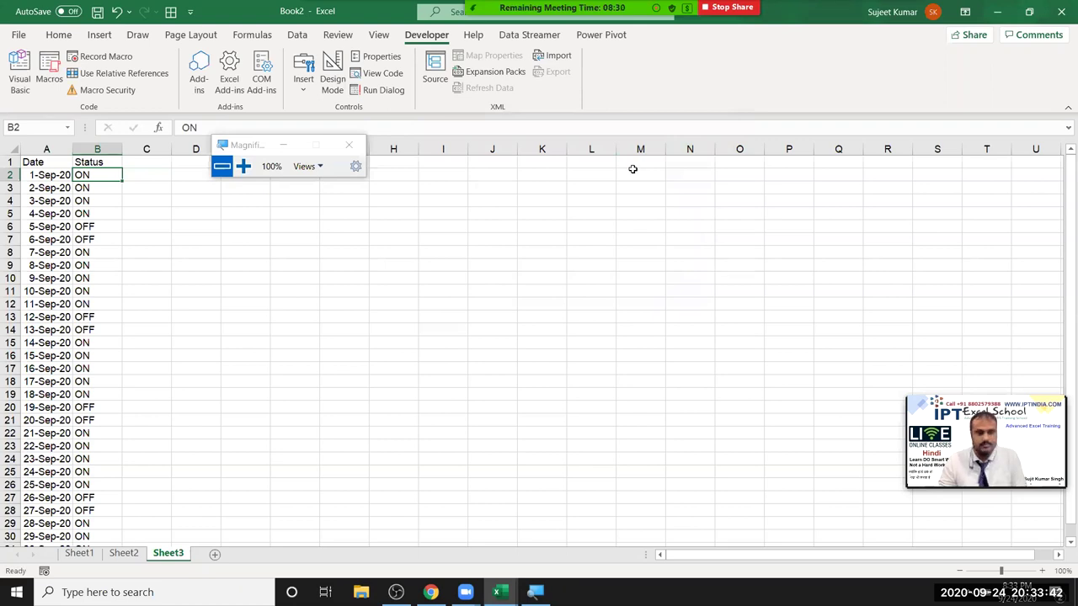
- Return to the Visual Basic editor using the Alt, L, V shortcut
key(alt)
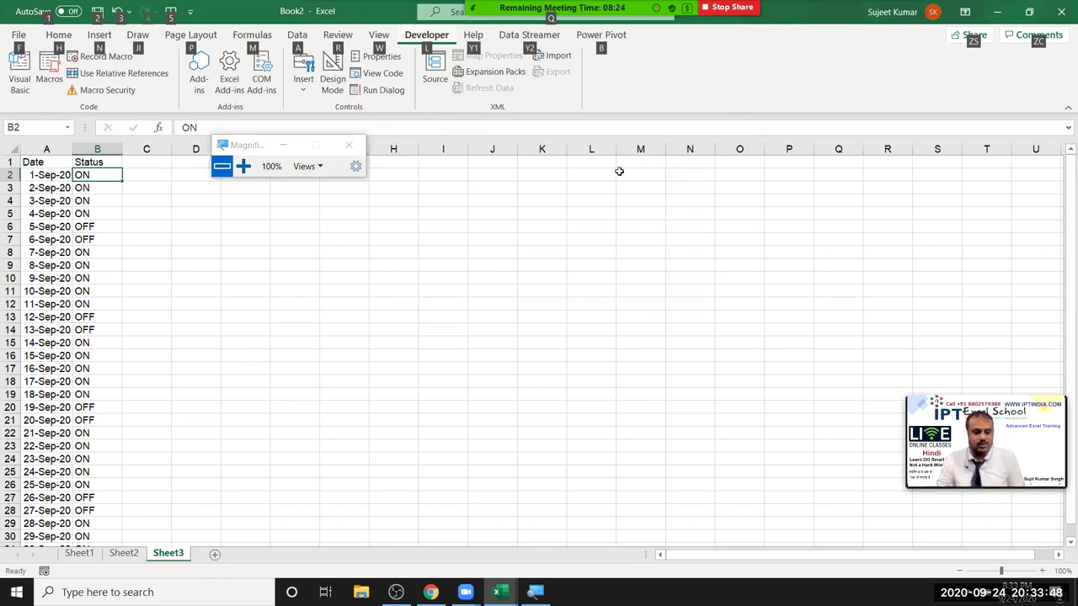
key(l)
key(v)
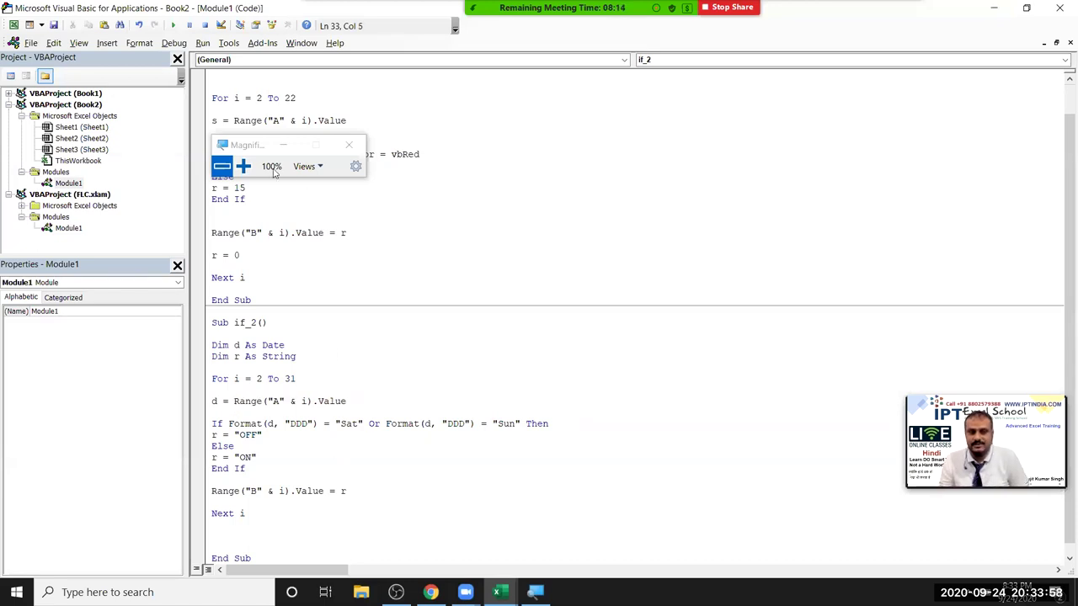
- Highlight parts of the if_2 code: the "A" & i reference, Else, OFF and ON
mouse_move(286, 152)
mouse_down()
mouse_move(614, 209)
mouse_move(768, 278)
mouse_up()
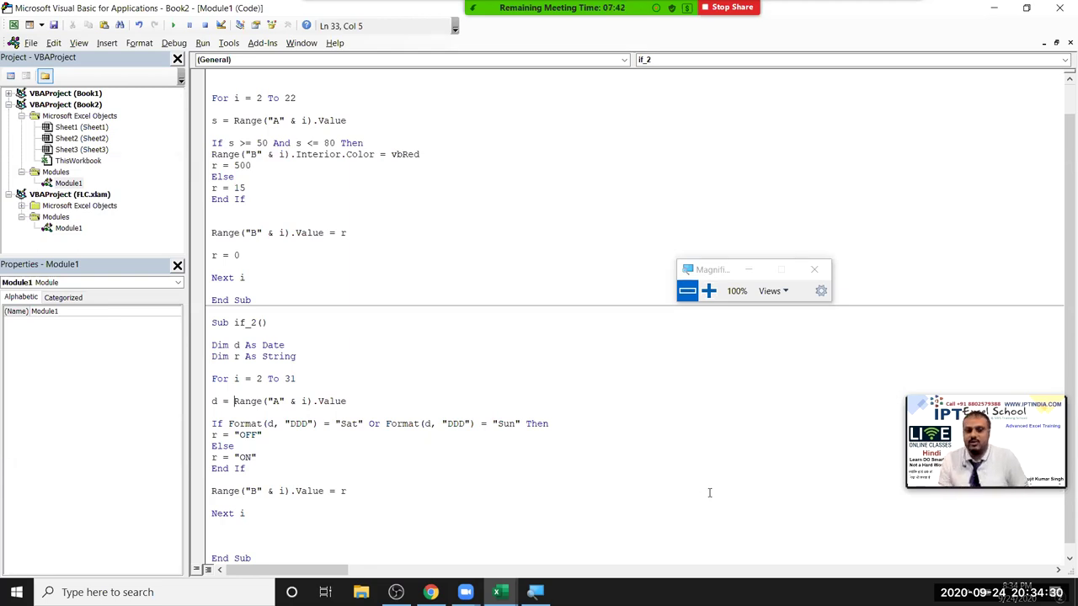
mouse_move(302, 379)
mouse_down()
mouse_move(272, 379)
mouse_move(313, 401)
mouse_up()
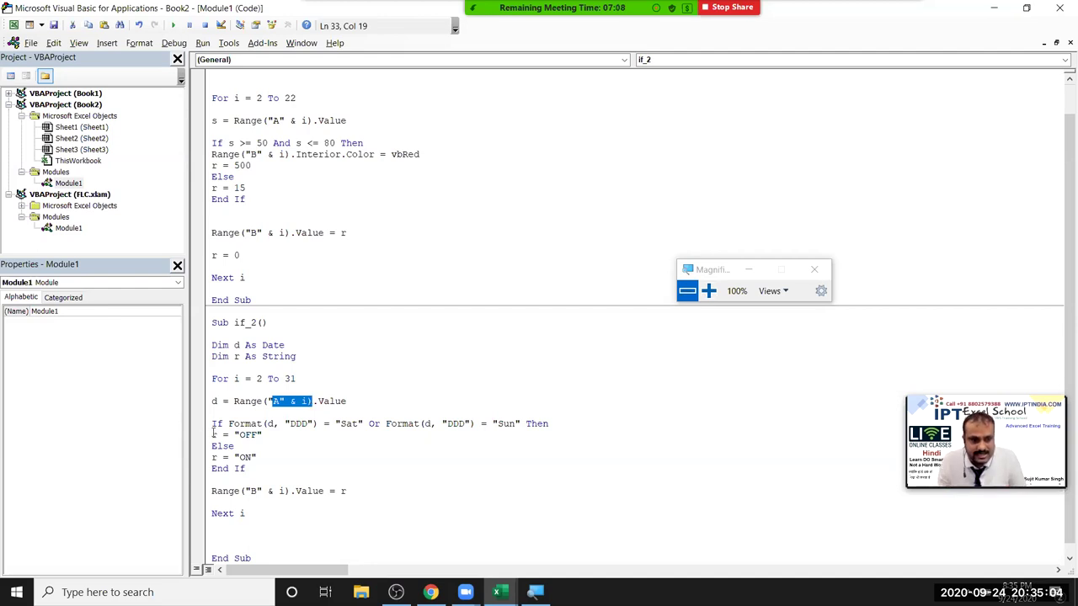
drag(211, 446, 243, 452)
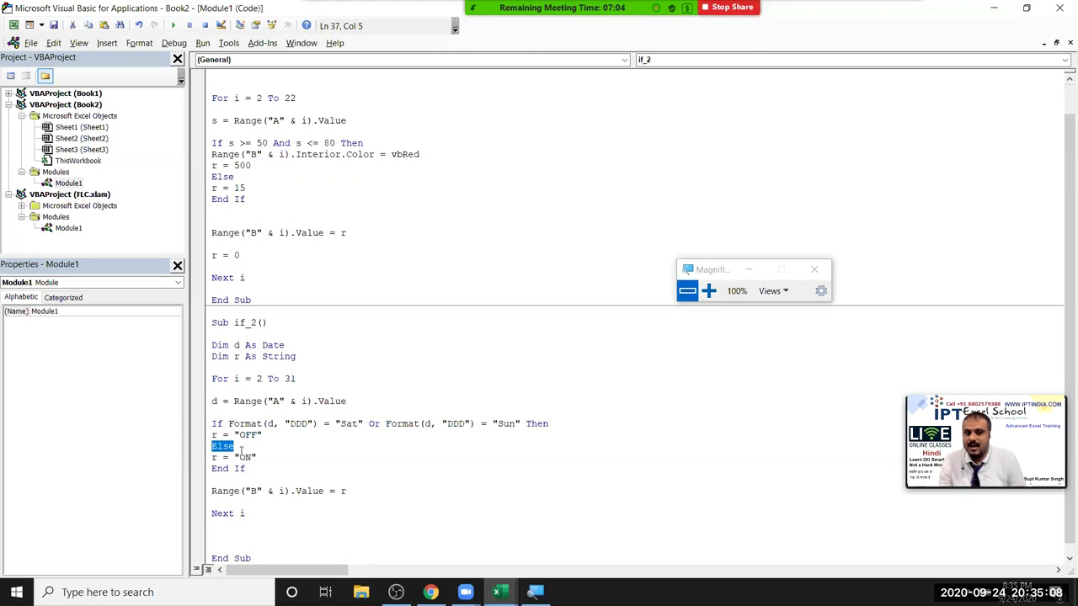
click(228, 434)
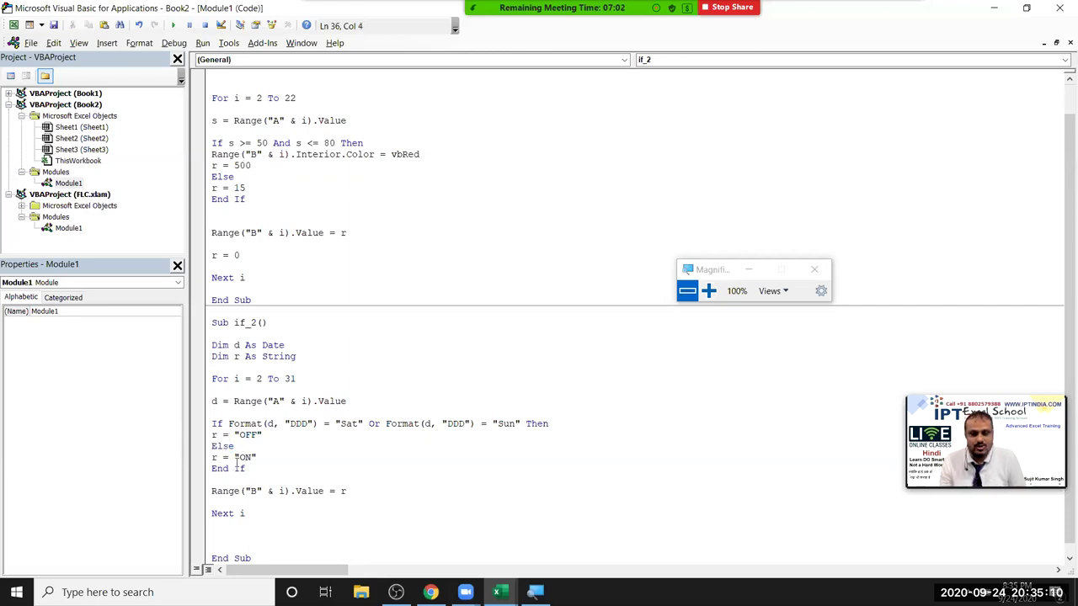
click(235, 436)
double_click(244, 457)
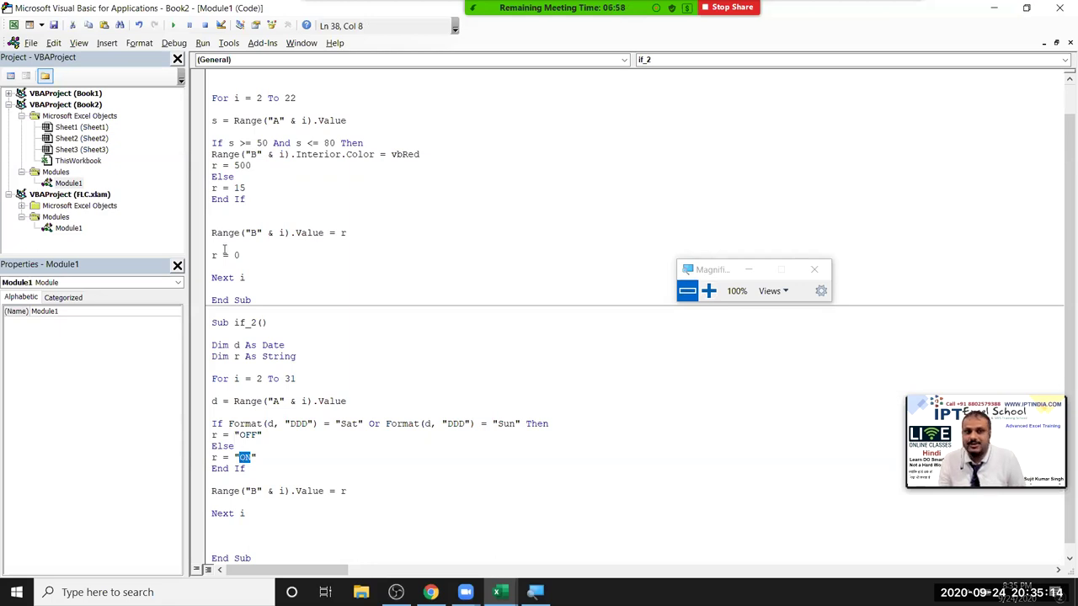
- Switch from the VBA editor to the YouTube Studio live-stream window in Chrome
mouse_move(466, 592)
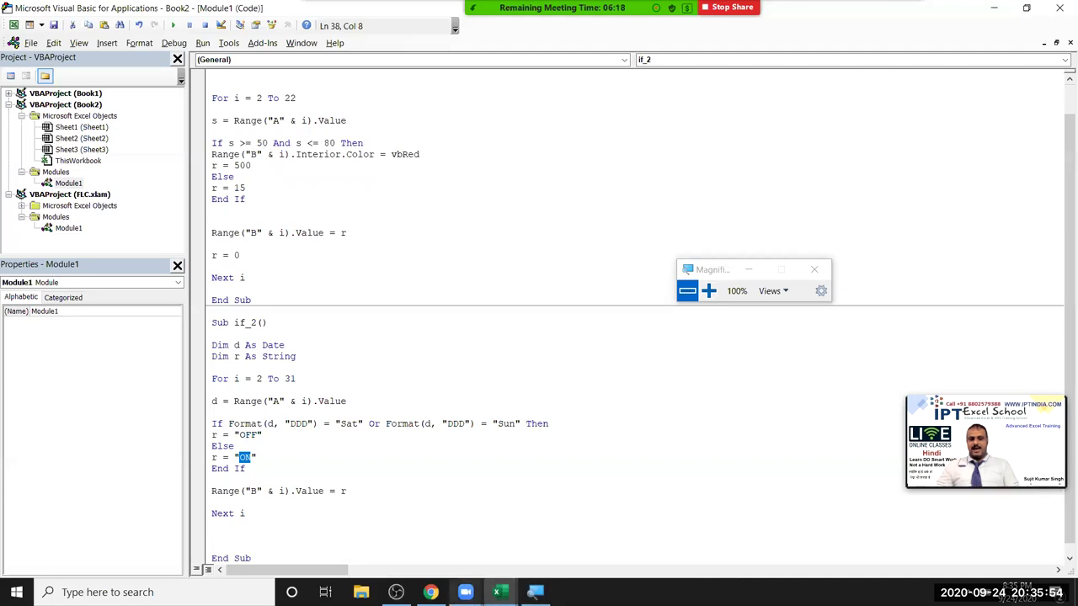
mouse_move(430, 591)
click(431, 534)
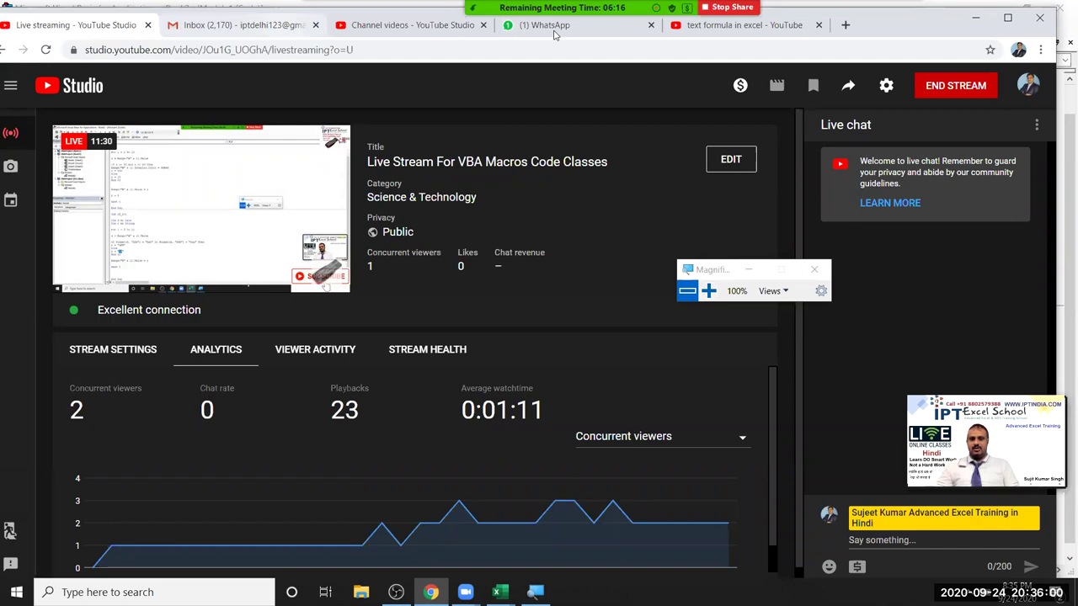
- Open Google in a new tab and search for 'vba function list'
click(845, 25)
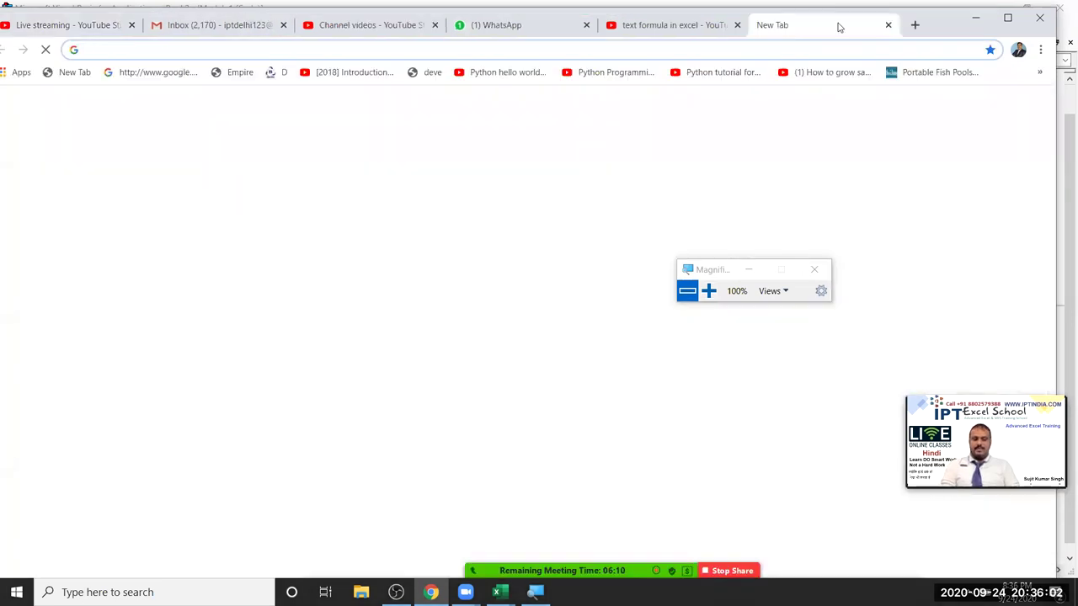
text(goo)
key(Return)
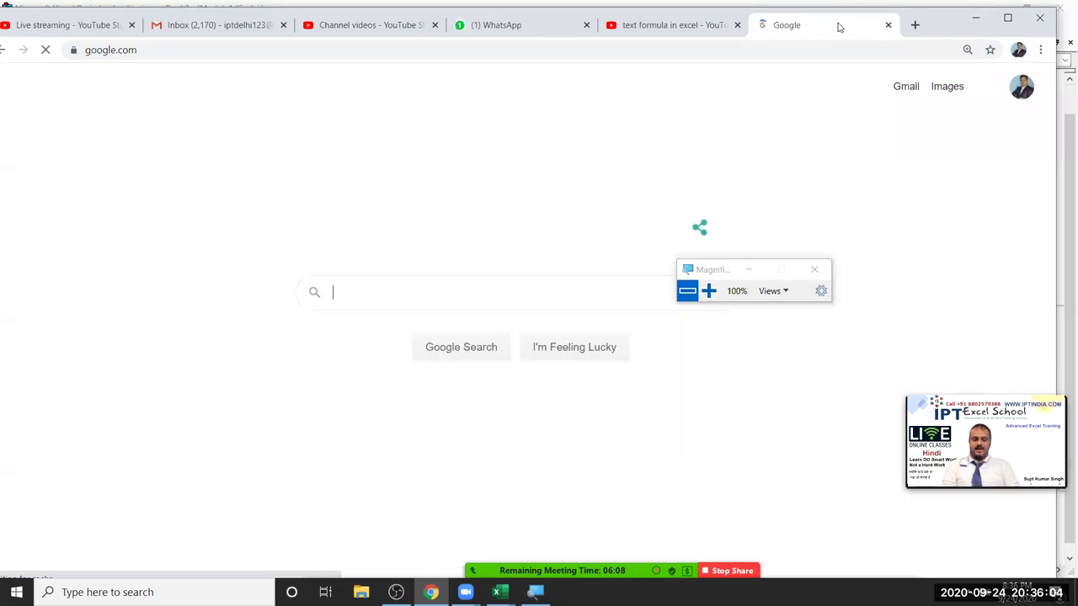
text(then)
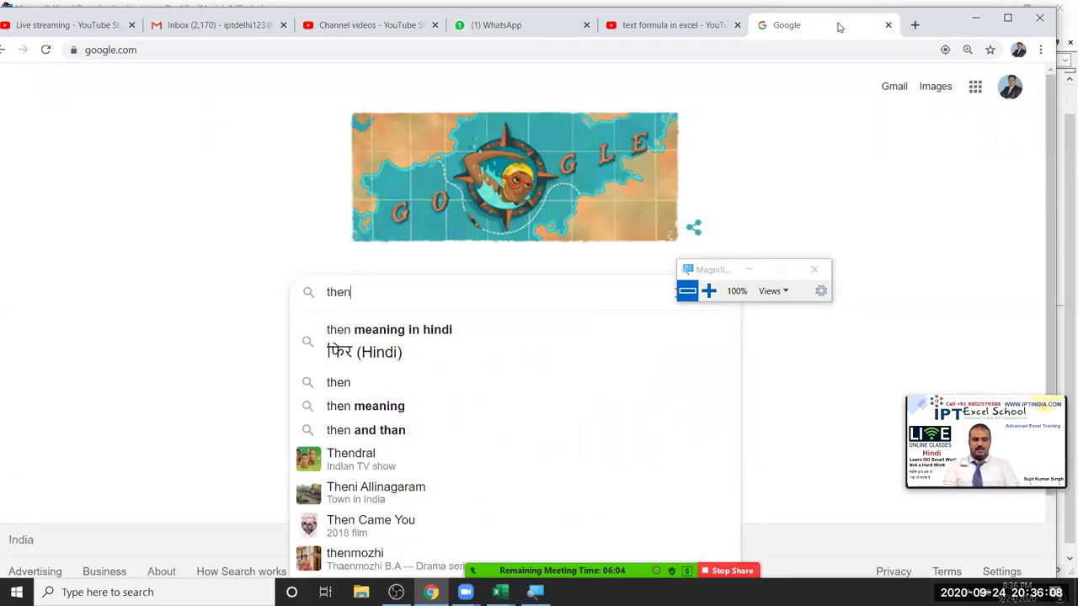
key(BackSpace)
key(BackSpace)
key(BackSpace)
key(BackSpace)
text(vba)
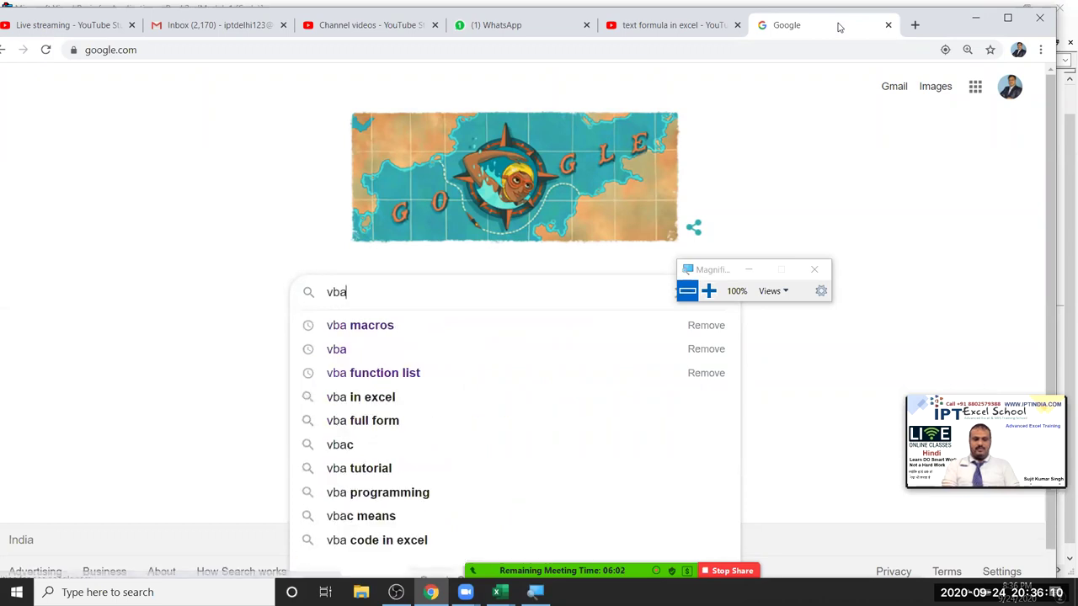
key(Down)
key(Down)
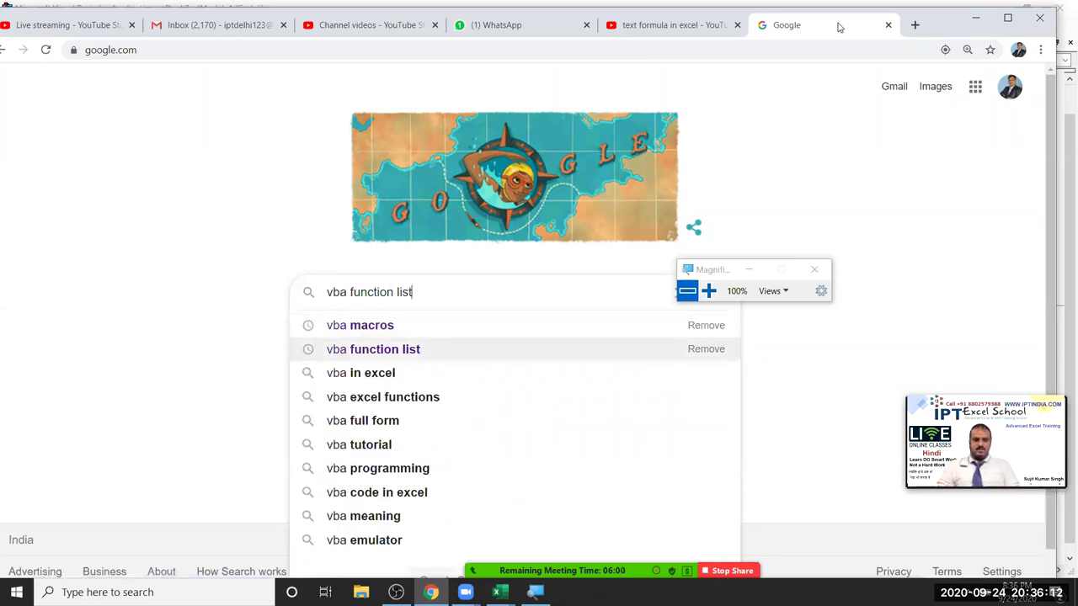
key(Return)
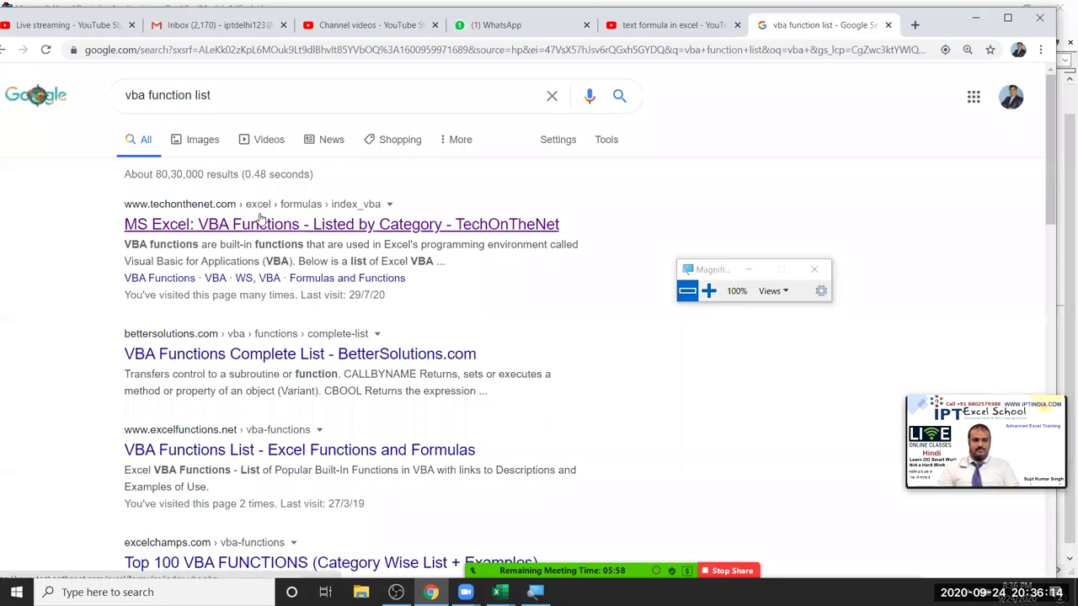
- Open the TechOnTheNet VBA functions page and scroll down to Logical Functions
click(254, 222)
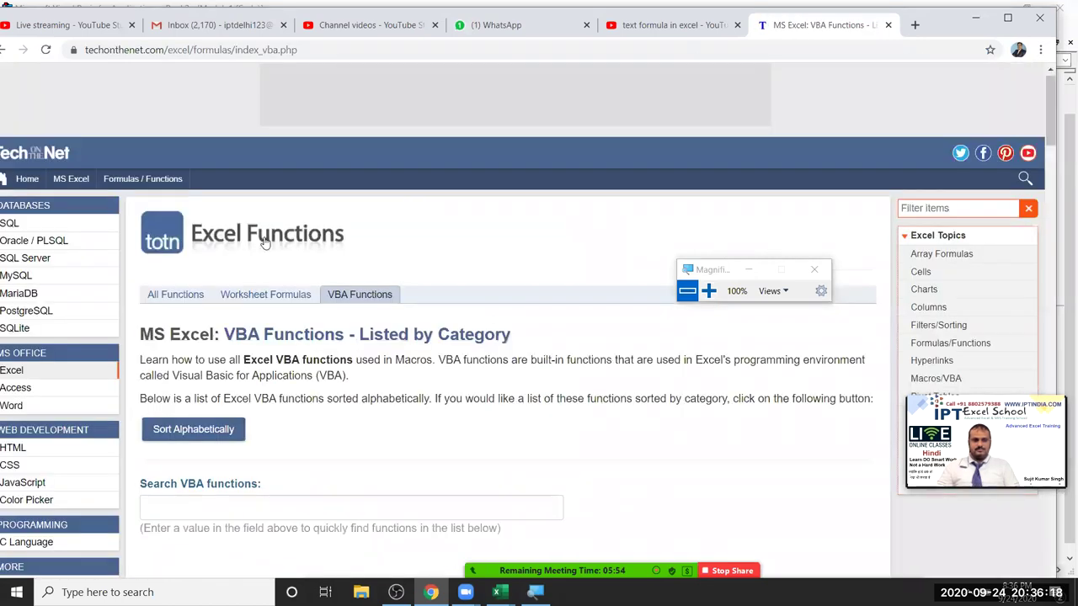
scroll(266, 244, down, 4)
scroll(286, 285, down, 2)
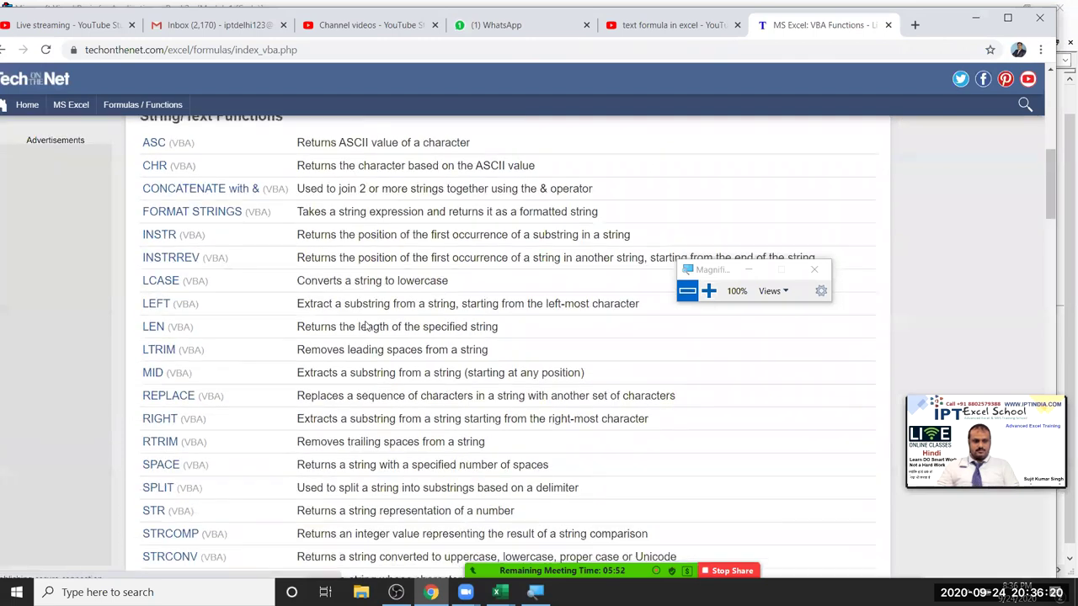
scroll(362, 322, down, 3)
scroll(360, 322, down, 3)
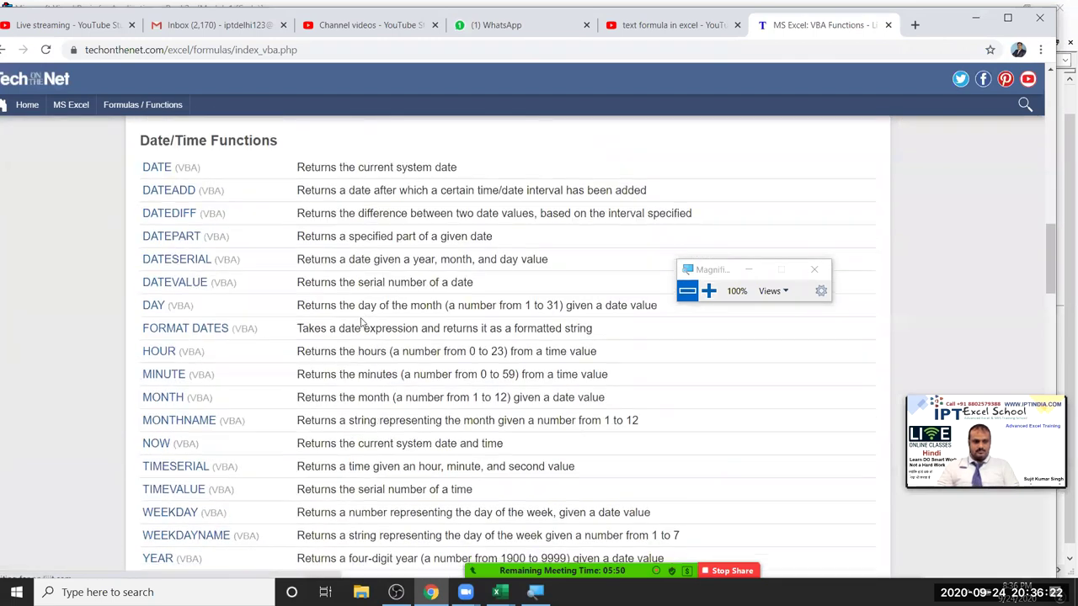
scroll(361, 324, down, 4)
scroll(361, 323, down, 3)
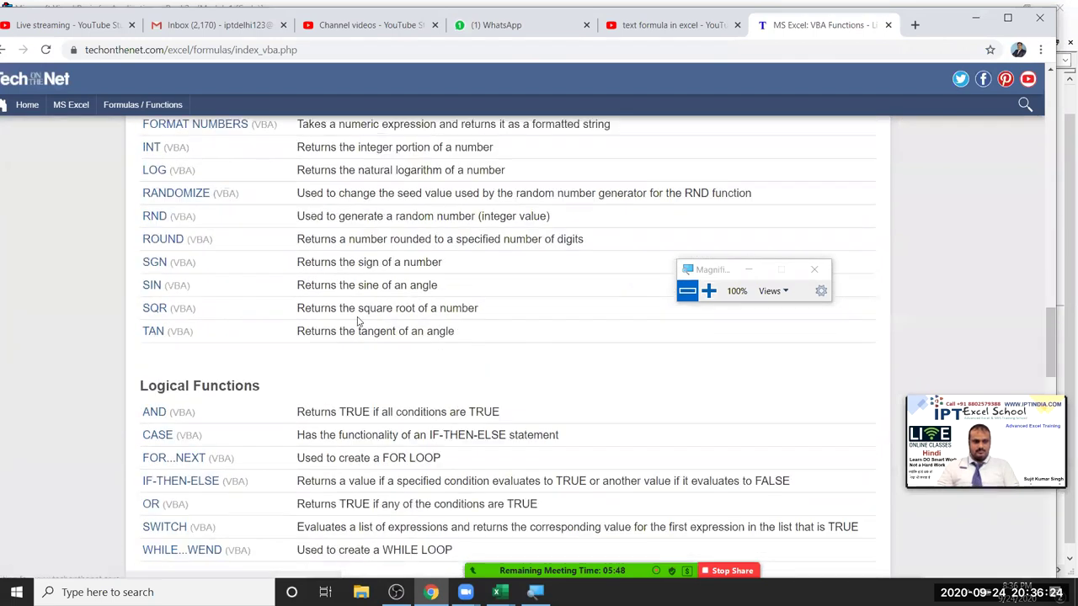
scroll(275, 326, down, 3)
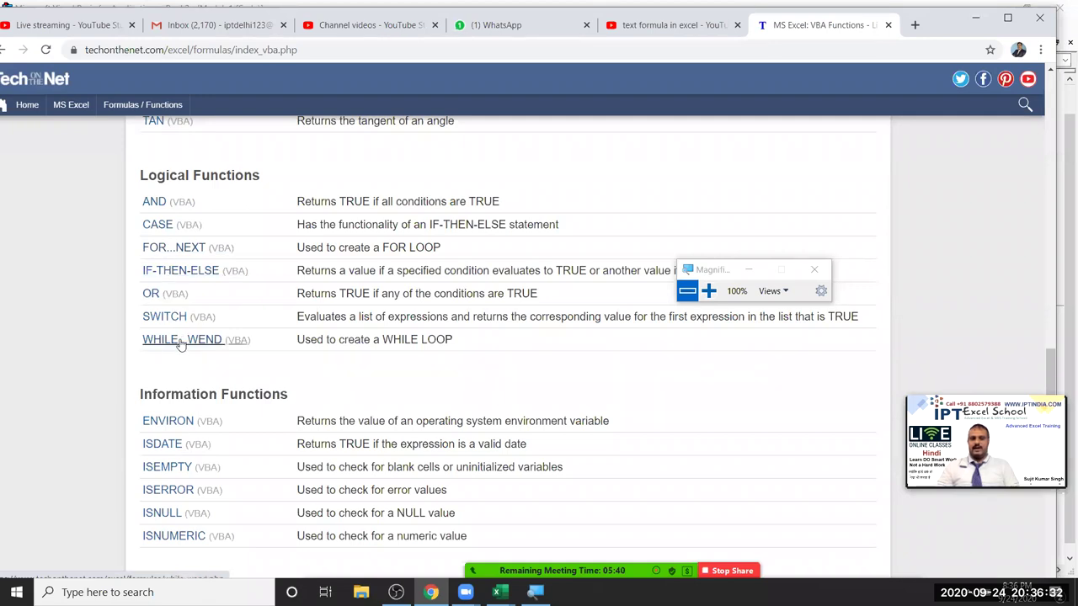
- Read the IF-THEN-ELSE syntax page, then go back to the functions list and select its address
click(171, 268)
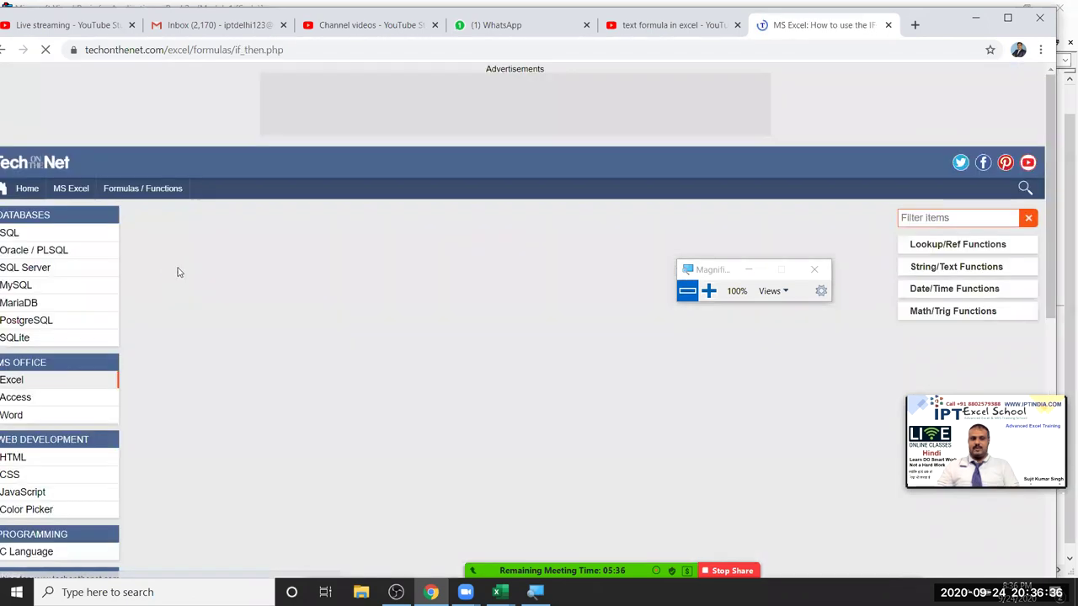
scroll(284, 263, down, 3)
scroll(284, 263, down, 5)
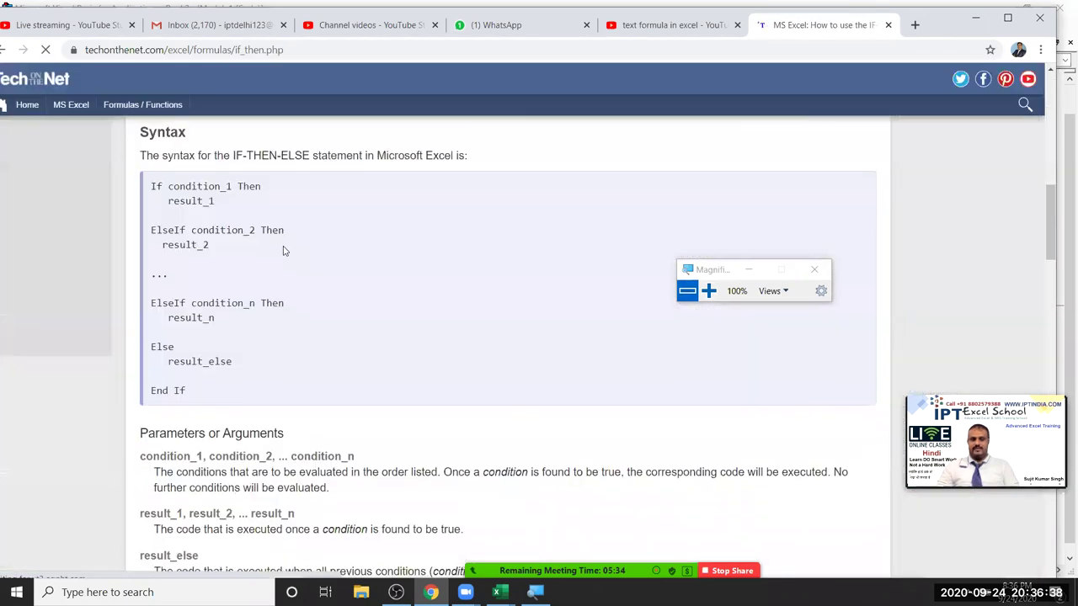
scroll(284, 249, down, 3)
scroll(285, 249, up, 1)
scroll(287, 248, down, 3)
scroll(291, 246, down, 1)
scroll(293, 243, down, 5)
scroll(293, 243, down, 4)
scroll(294, 231, down, 5)
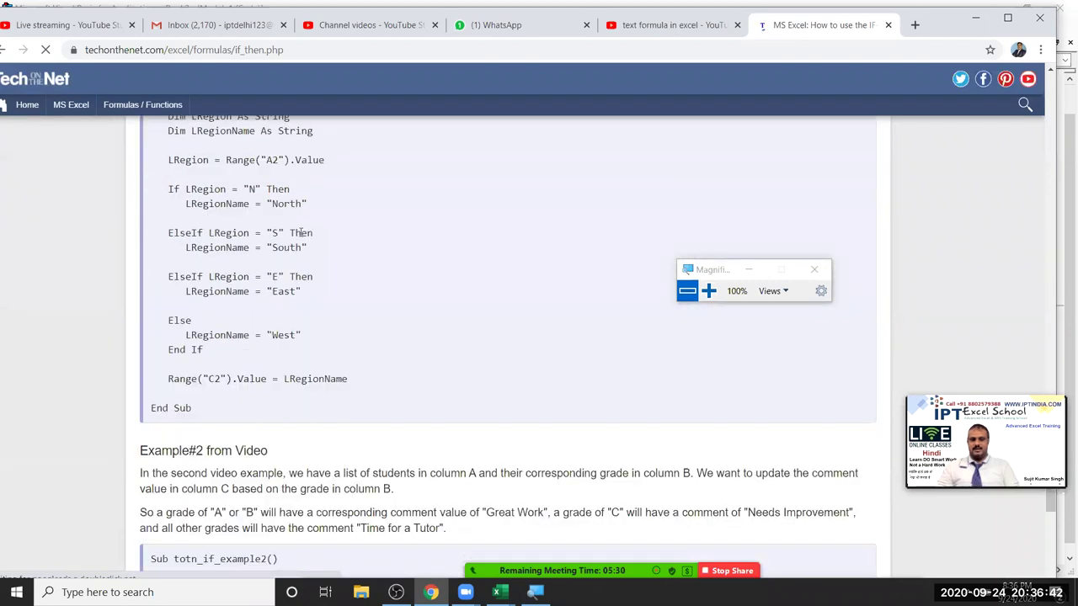
scroll(294, 231, down, 5)
click(3, 49)
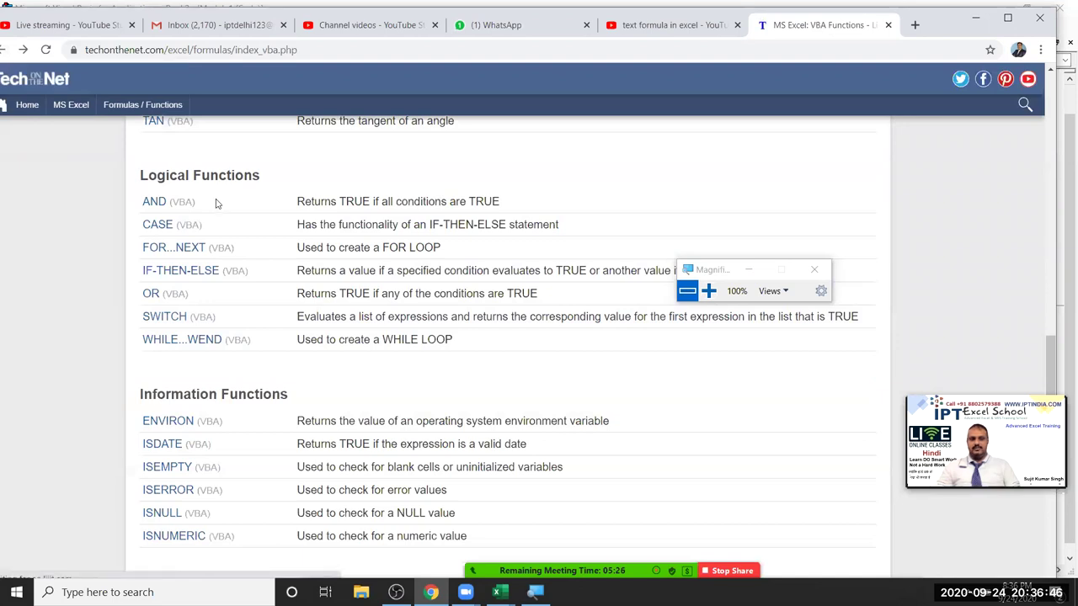
click(229, 52)
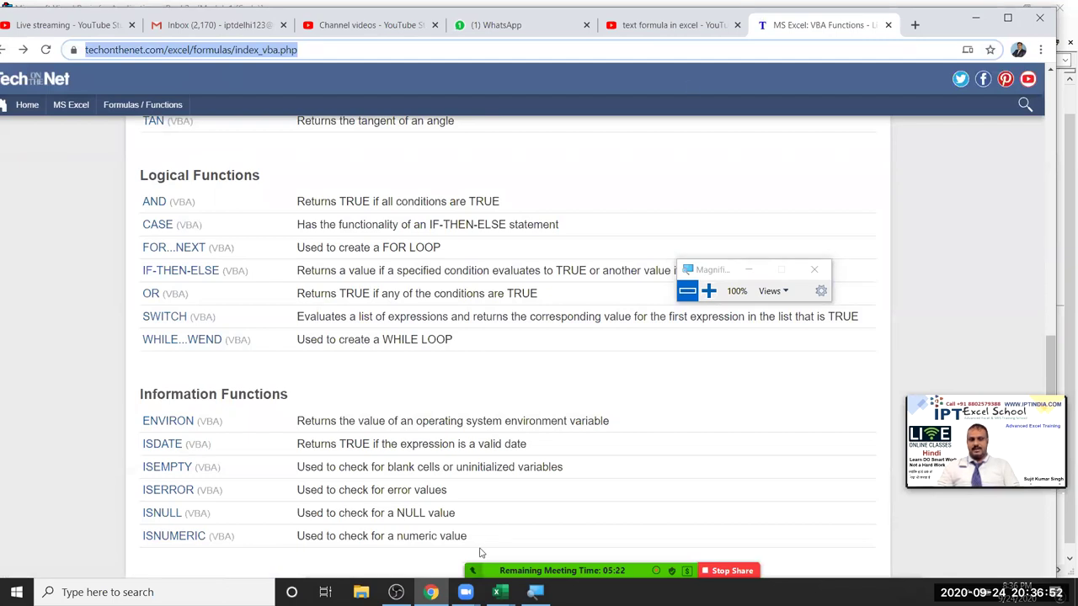
- Check the Zoom meeting chat with the TechOnTheNet link, then close it over YouTube Studio
click(902, 21)
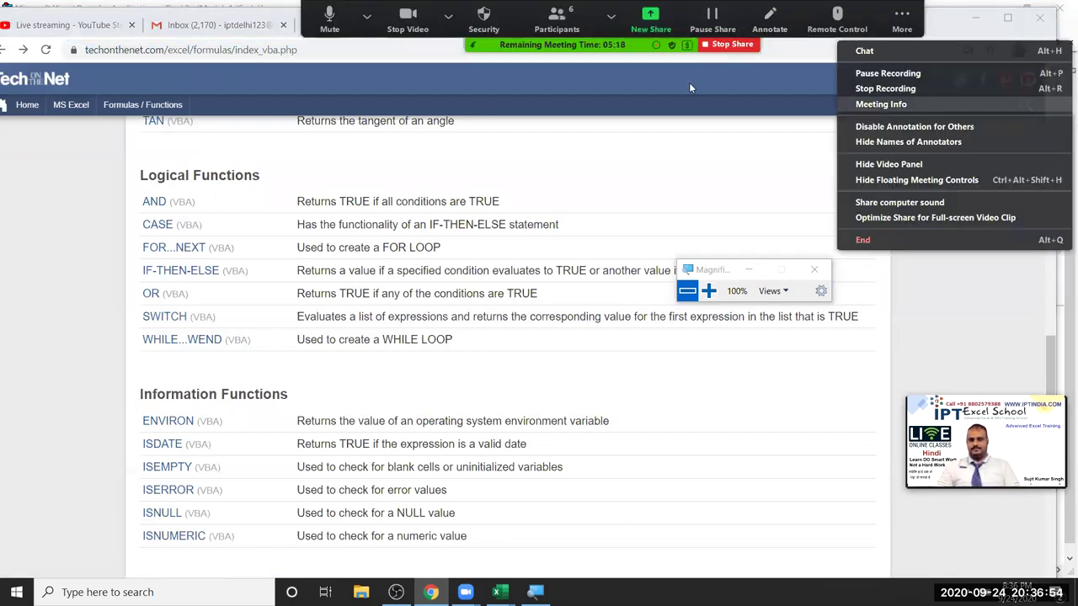
click(813, 63)
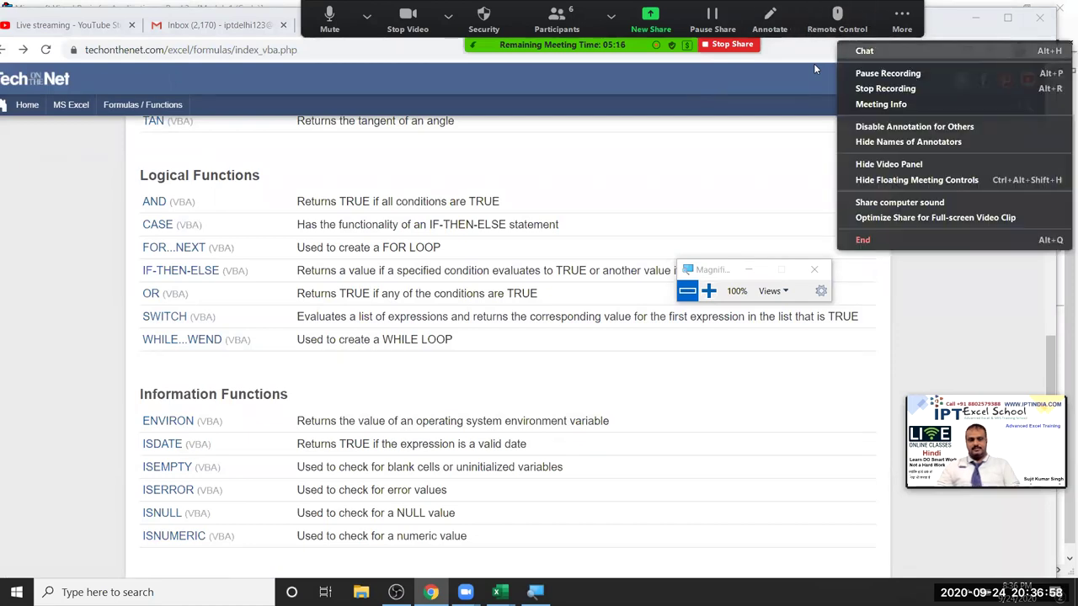
key(alt+h)
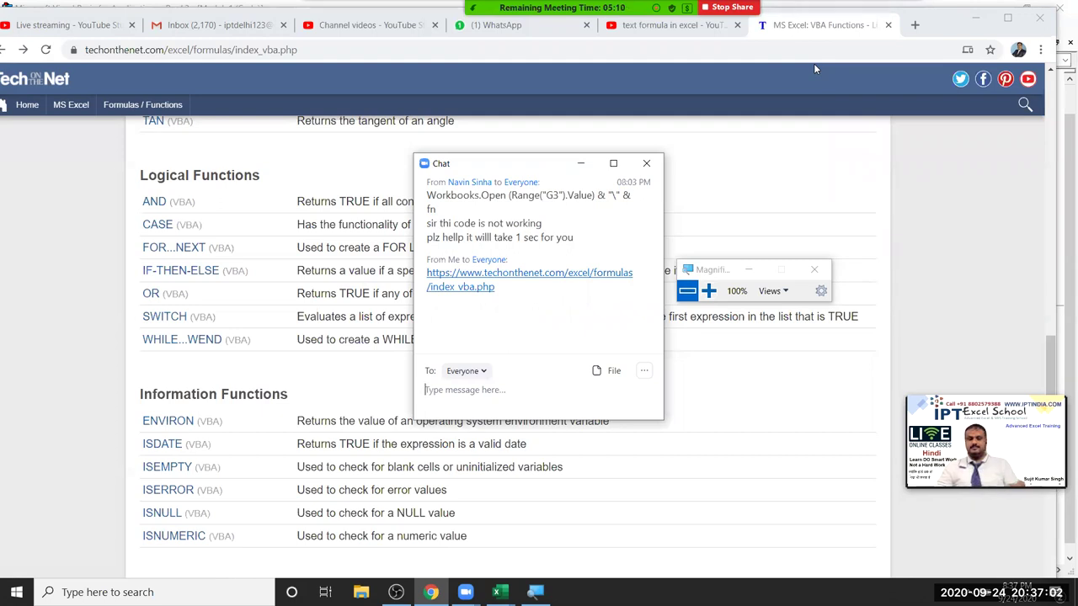
click(83, 32)
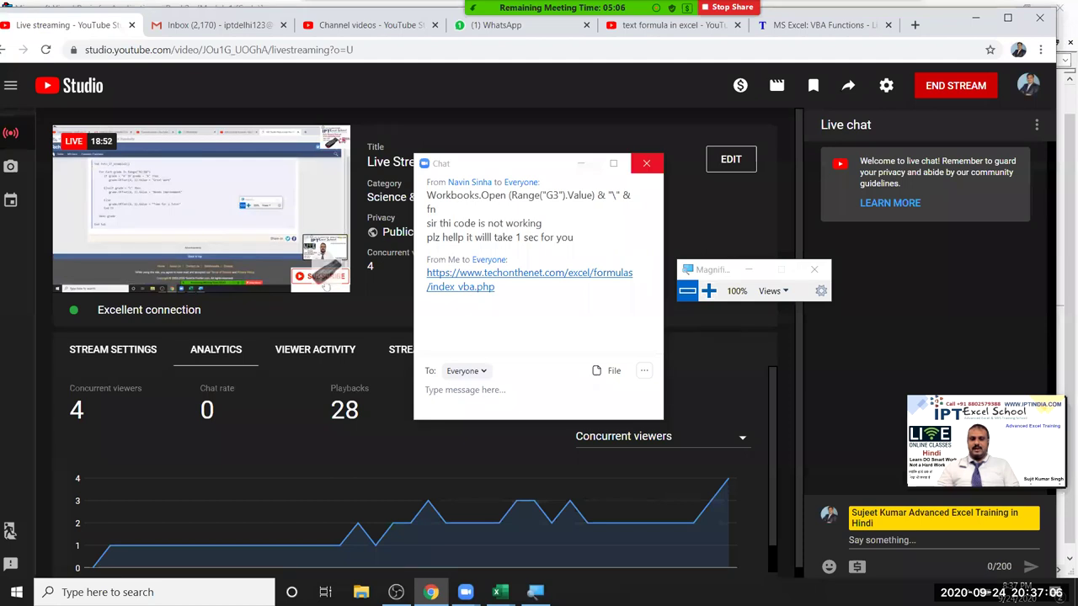
click(646, 162)
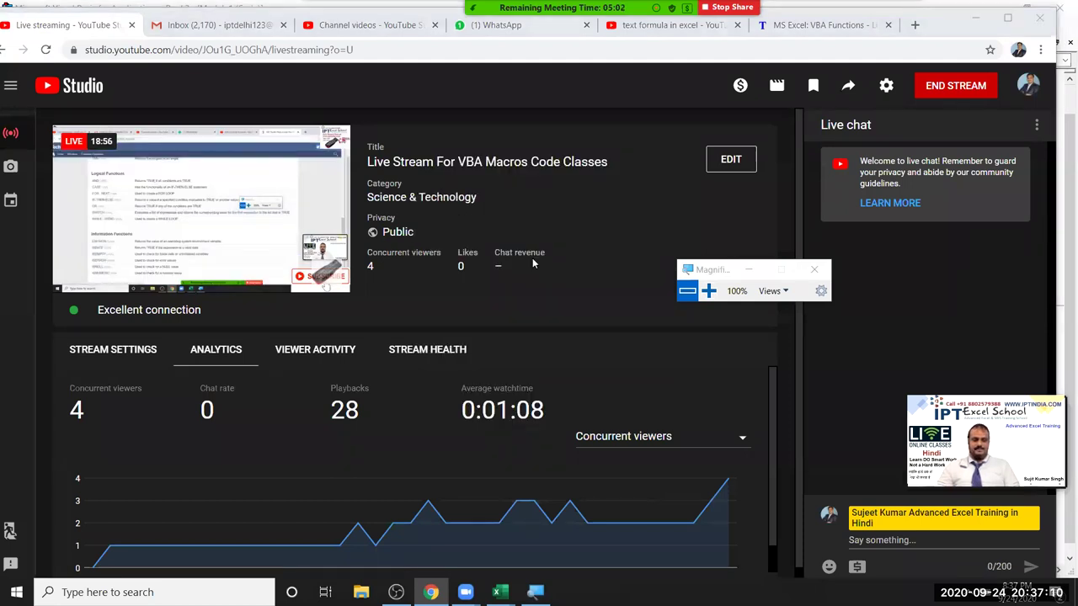
- Minimise all windows with Win+D to reveal the IPT Excel School desktop
key(super+d)
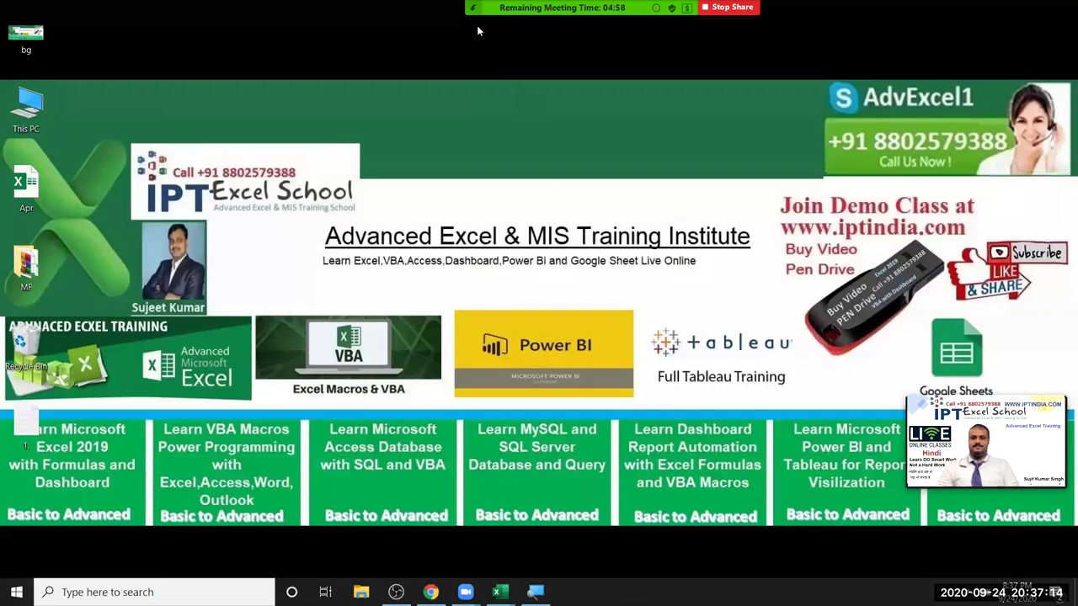
mouse_move(478, 27)
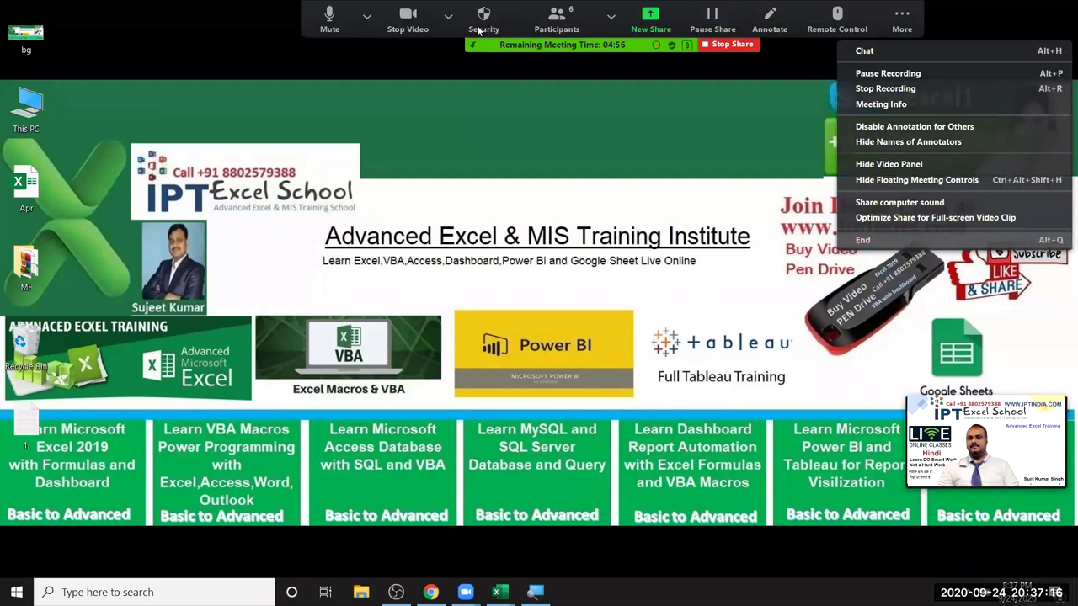